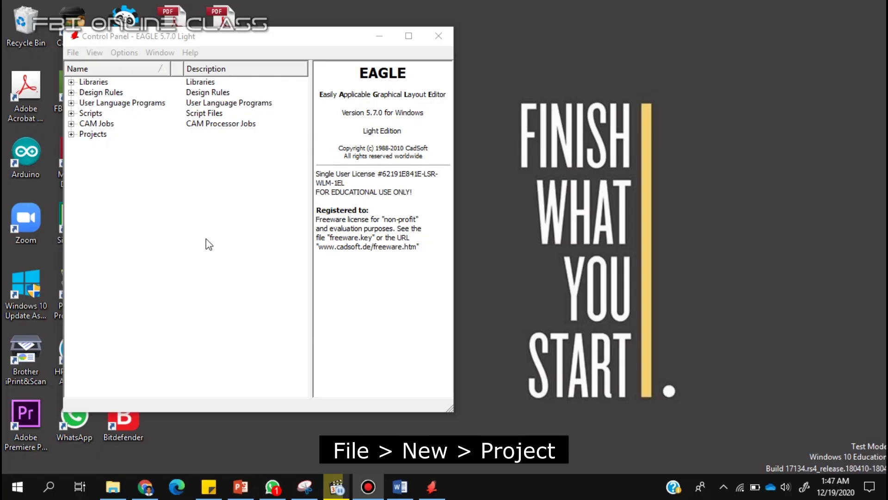
# Create a new empty project named Lab 7
pyautogui.click(71, 53)
pyautogui.moveTo(129, 68)
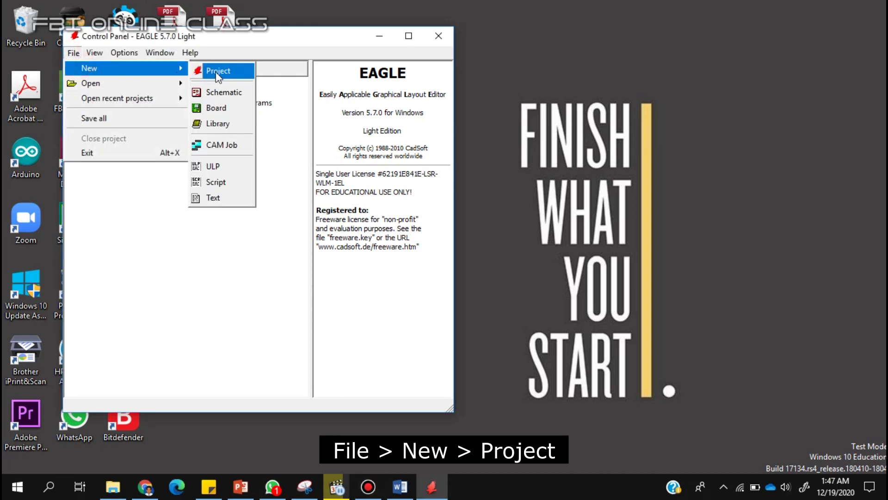
pyautogui.click(217, 76)
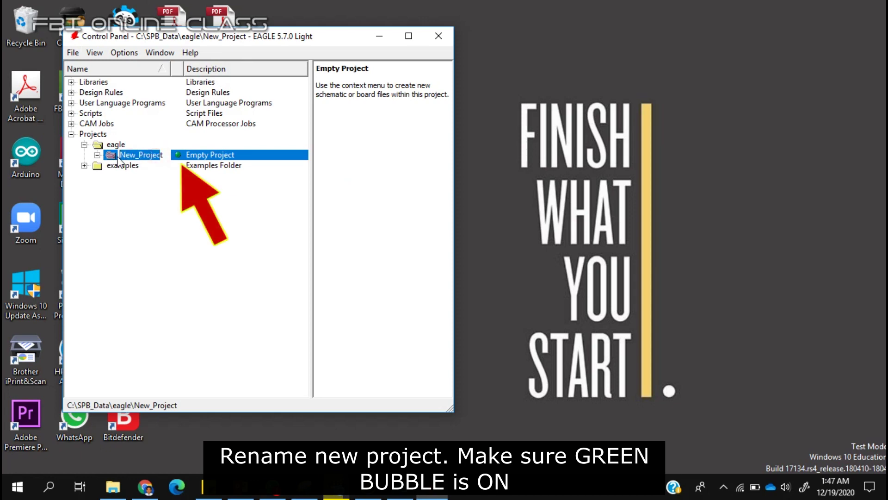
pyautogui.write('Lab 7')
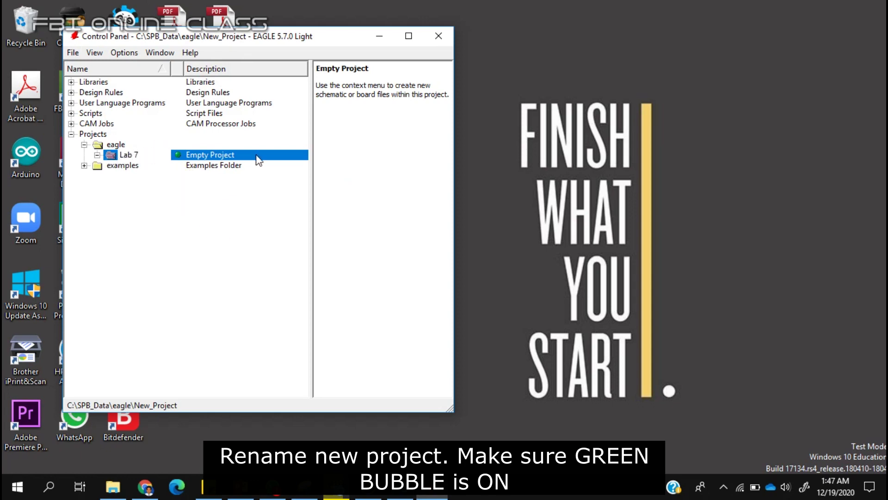
pyautogui.click(261, 156)
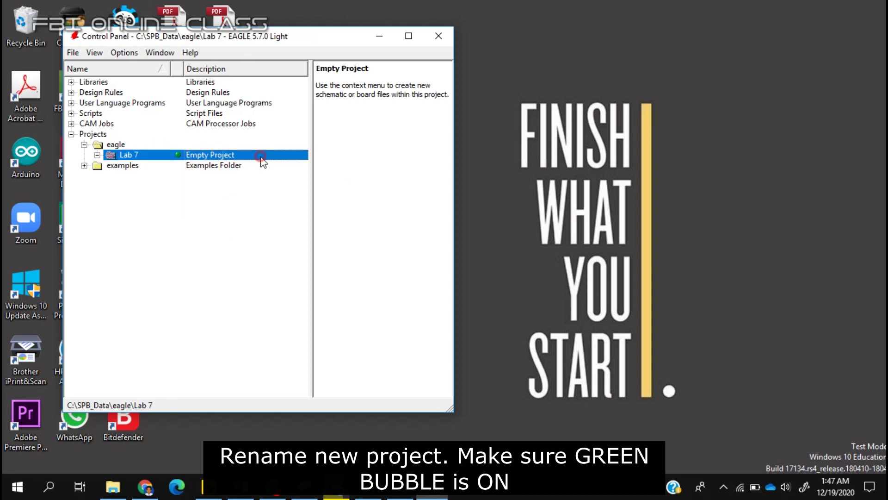
# Open Lab 7 and make it the active project, its bubble turned green
pyautogui.click(135, 153)
pyautogui.rightClick(136, 155)
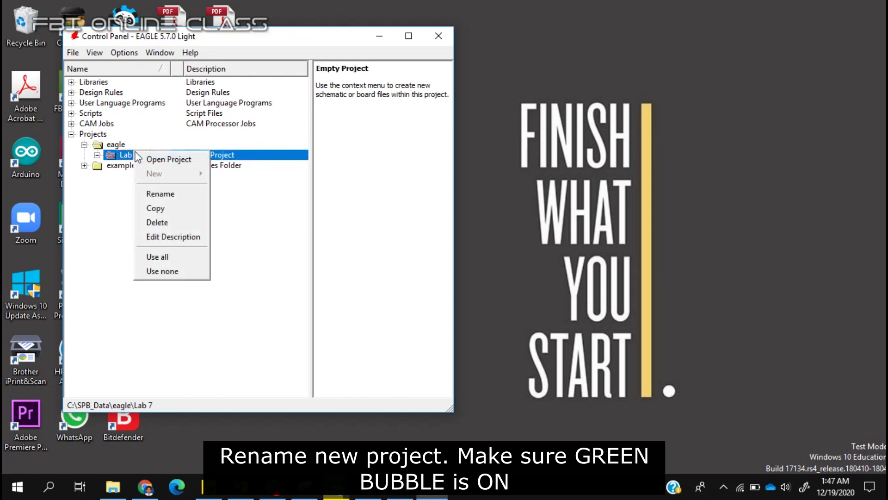
pyautogui.click(156, 160)
pyautogui.click(164, 156)
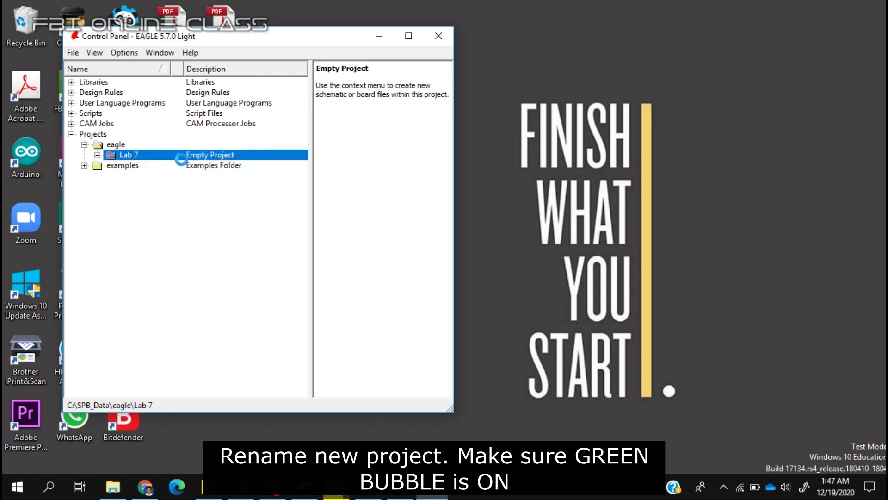
pyautogui.click(179, 156)
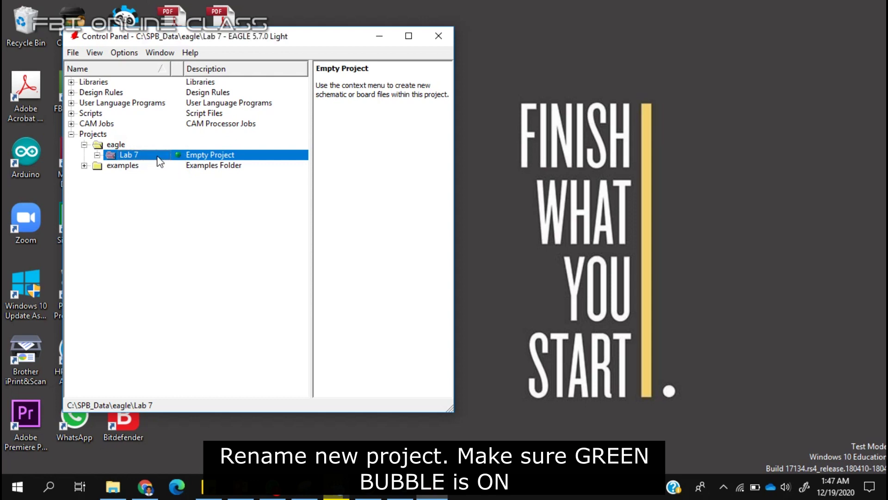
pyautogui.click(159, 168)
pyautogui.click(177, 155)
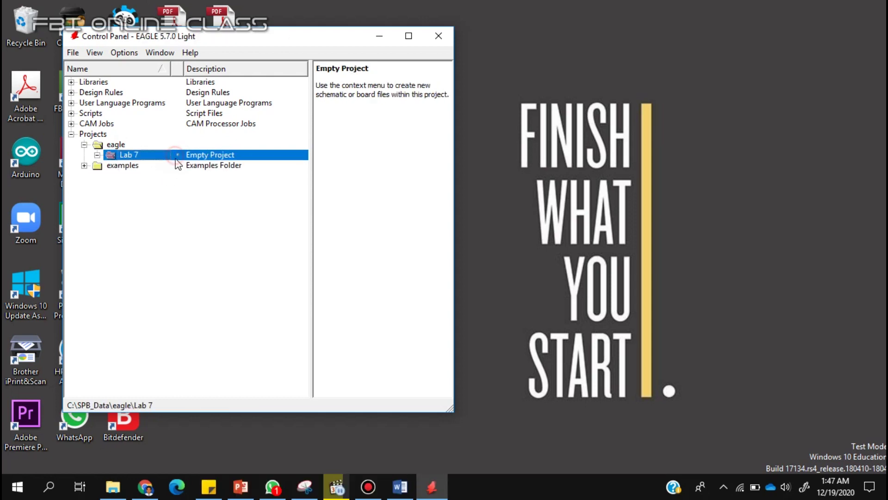
pyautogui.click(179, 156)
pyautogui.click(161, 168)
# Open the Edit Description editor for the Lab 7 project
pyautogui.click(151, 157)
pyautogui.rightClick(151, 158)
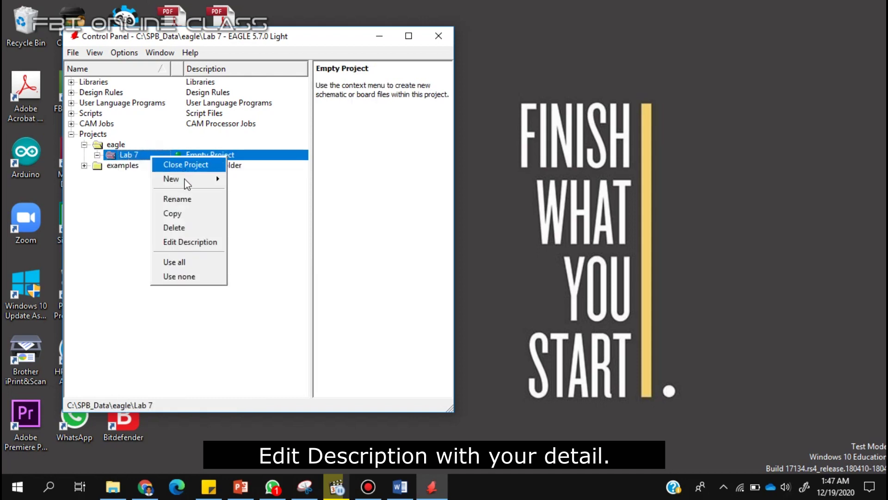
pyautogui.click(187, 242)
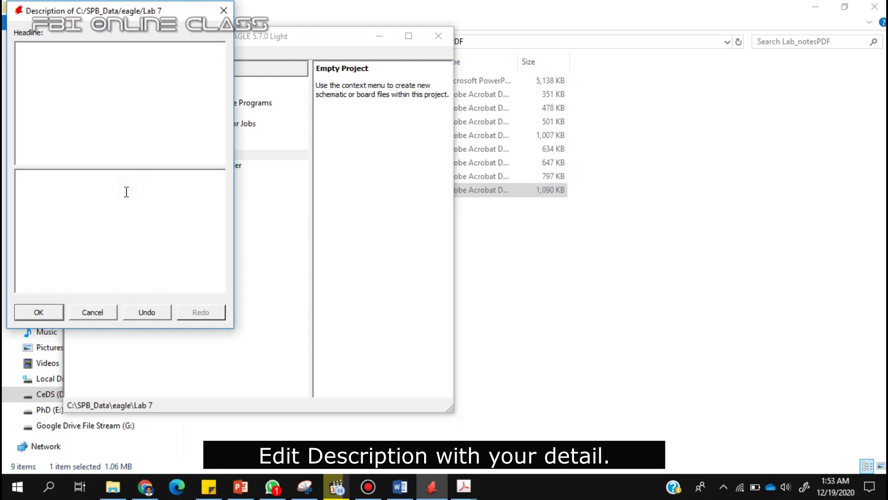
# Enter and save Lab 7's description: bold NAMA, italic No Matrix, underlined Lab 7
pyautogui.write('NAMA <p>')
pyautogui.write('<u> Lab 7')
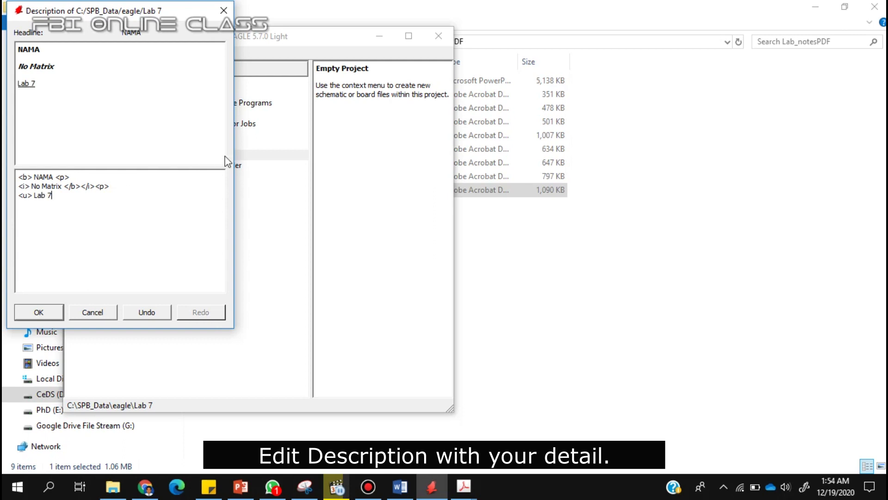
pyautogui.click(38, 312)
pyautogui.rightClick(124, 155)
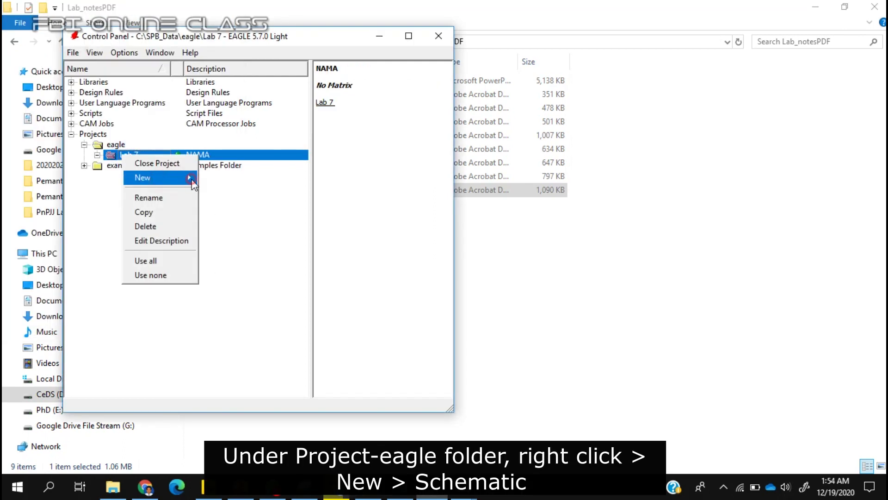
# Create a new schematic in the Lab 7 project and maximize its window
pyautogui.click(213, 167)
pyautogui.click(189, 155)
pyautogui.rightClick(186, 155)
pyautogui.moveTo(218, 175)
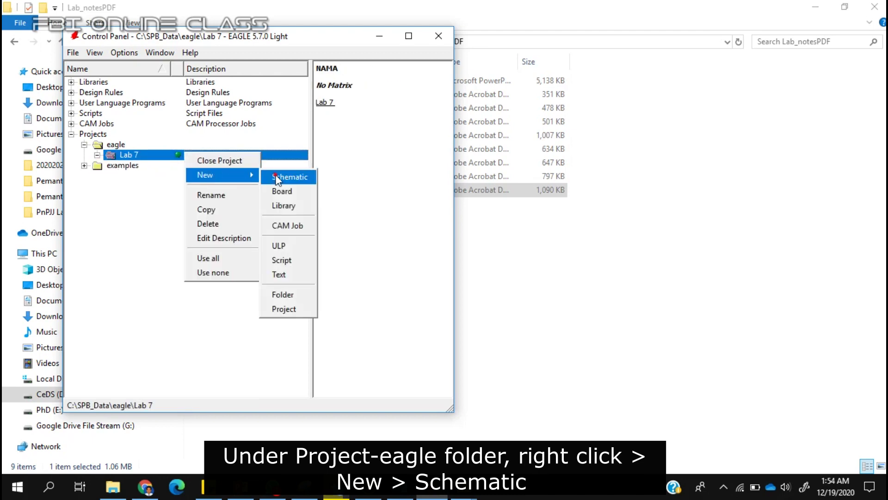
pyautogui.click(278, 180)
pyautogui.click(370, 28)
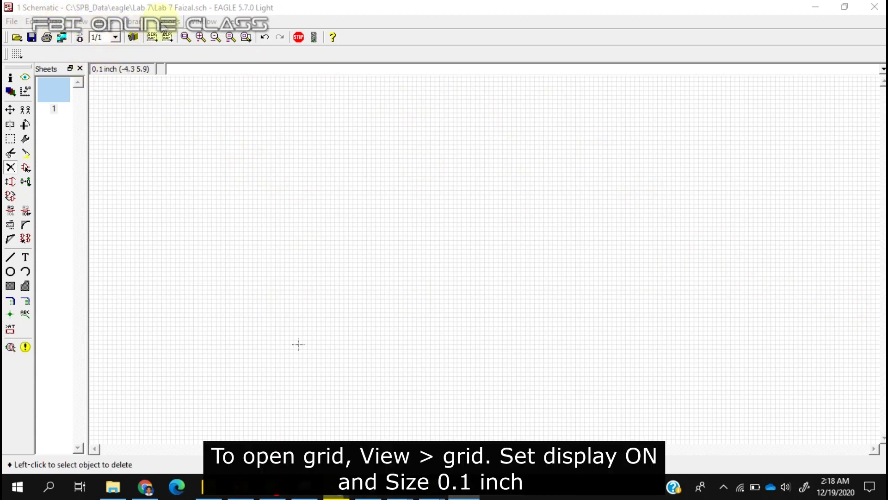
# Turn the grid display on with 0.1 inch spacing
pyautogui.click(50, 21)
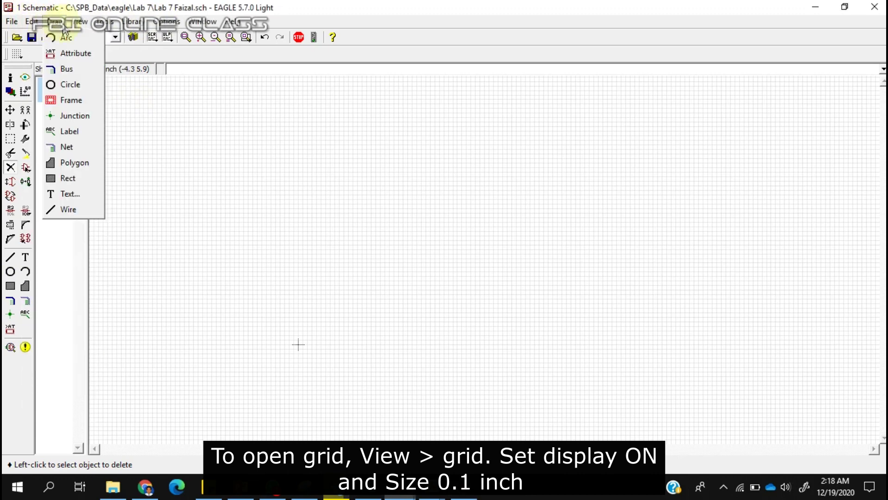
pyautogui.click(81, 35)
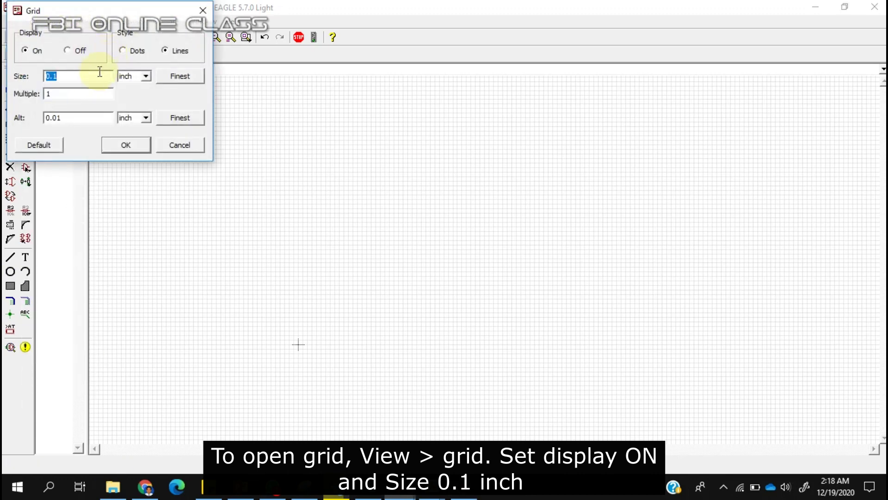
pyautogui.click(136, 146)
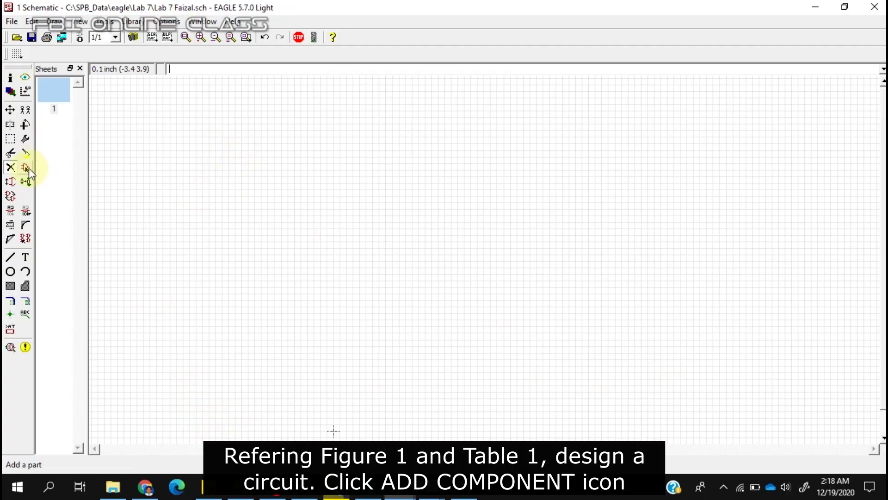
# Search the library for AK50* and choose the AK500/2 connector
pyautogui.click(27, 167)
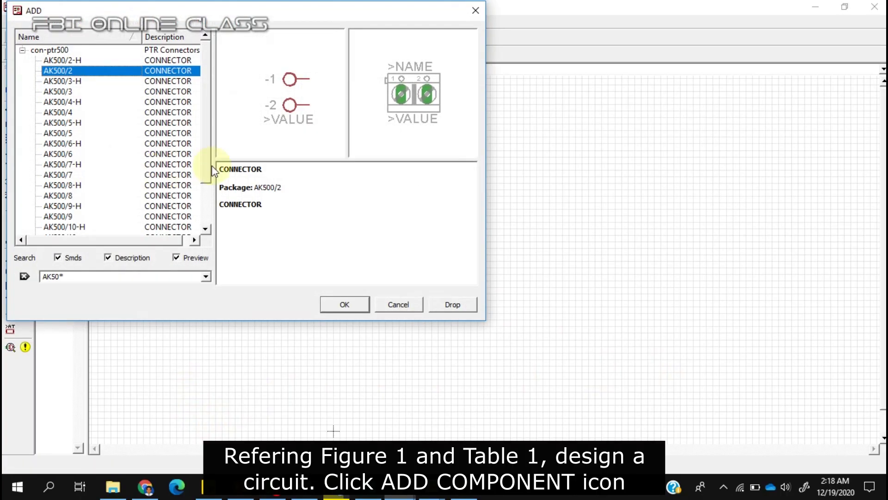
pyautogui.click(60, 60)
pyautogui.moveTo(60, 277); pyautogui.dragTo(29, 279)
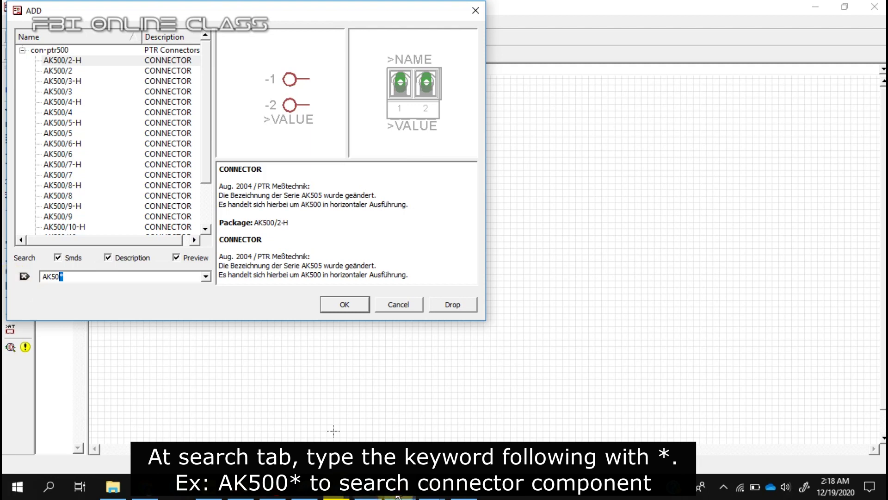
pyautogui.click(333, 303)
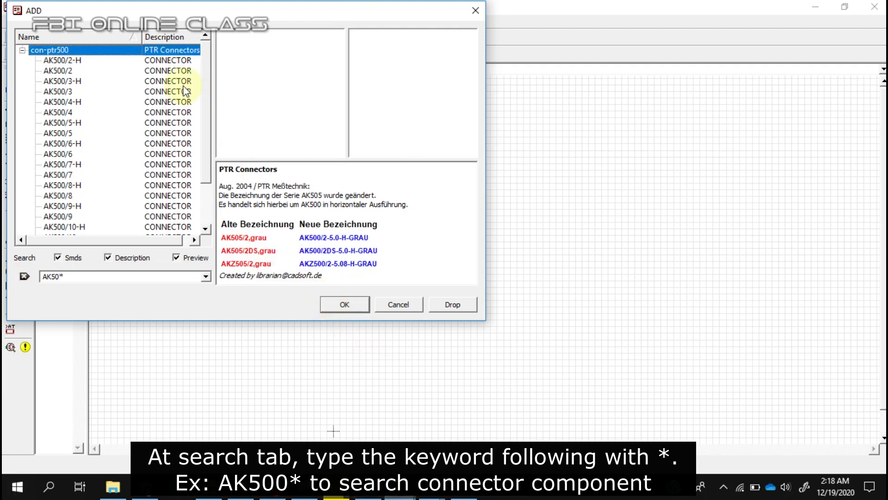
pyautogui.click(68, 60)
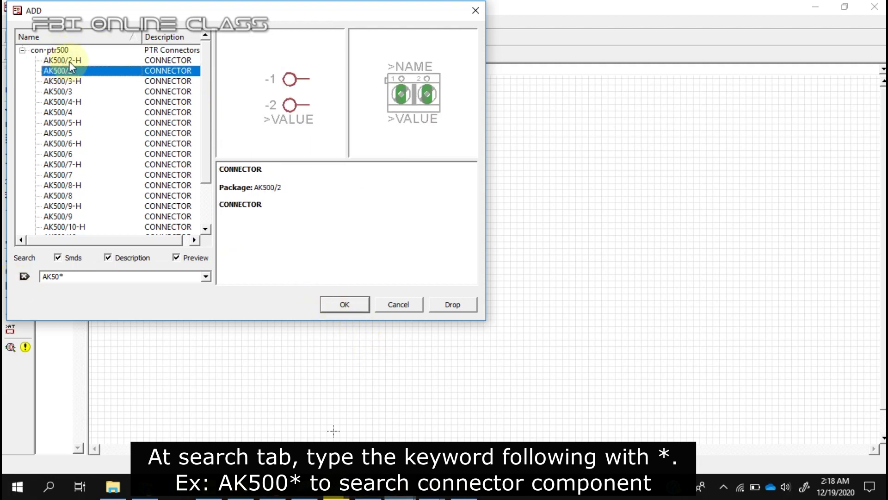
pyautogui.click(69, 63)
pyautogui.click(69, 70)
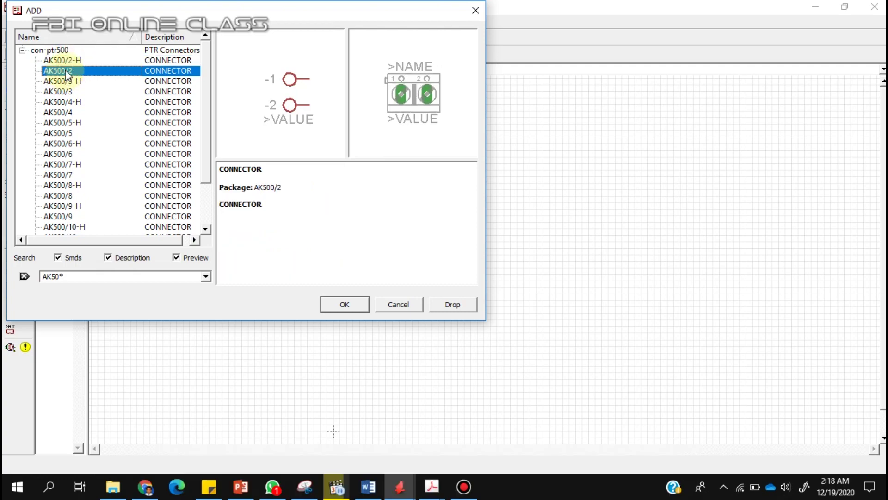
pyautogui.doubleClick(67, 71)
# Place the AK500/2 connector on the sheet as X1, with no extra copies
pyautogui.scroll(1, 165, 137)
pyautogui.scroll(2, 180, 148)
pyautogui.click(163, 153)
pyautogui.press('Escape')
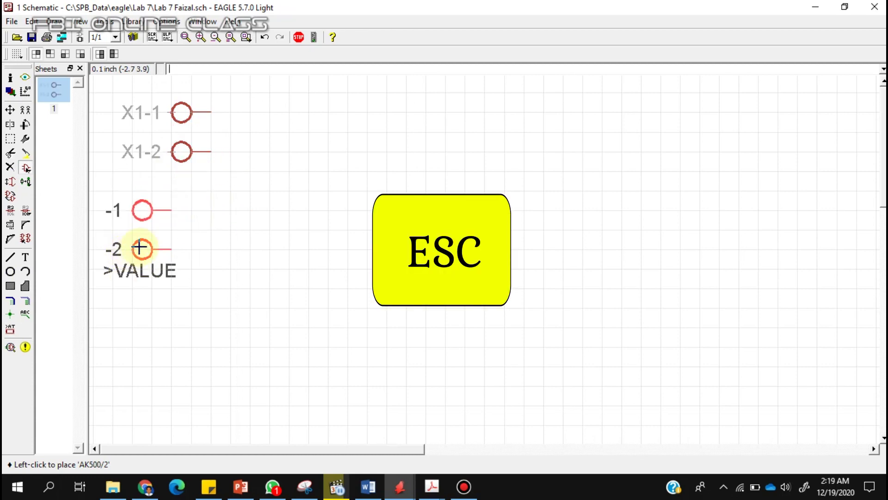
pyautogui.click(426, 334)
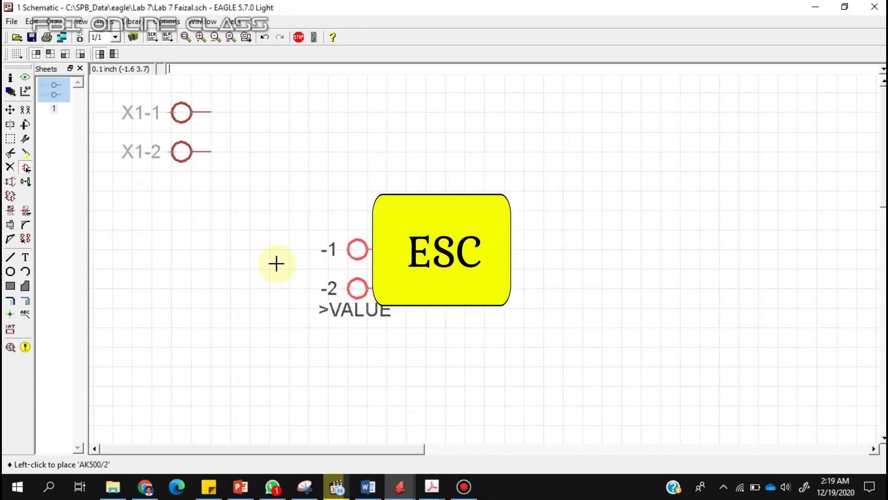
pyautogui.press('Escape')
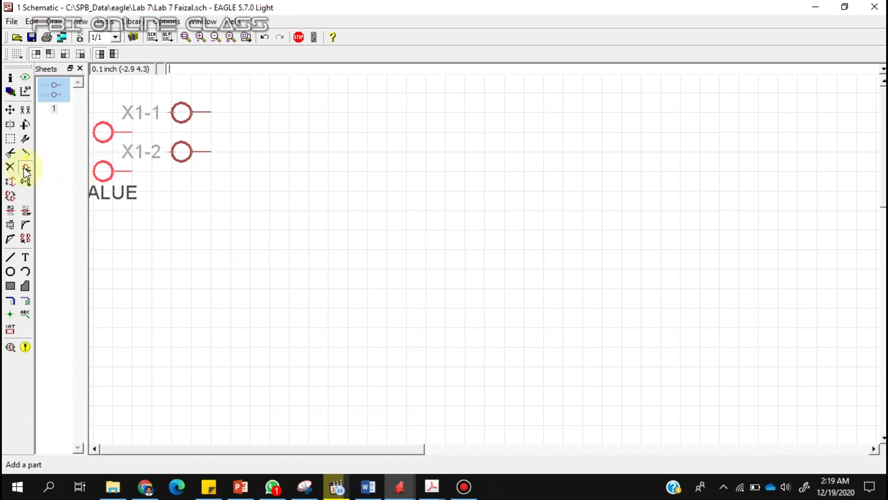
# Search GND* and add the supply2 GND ground symbol
pyautogui.doubleClick(51, 277)
pyautogui.write('GND*')
pyautogui.press('Return')
pyautogui.click(59, 72)
pyautogui.click(51, 123)
pyautogui.click(326, 309)
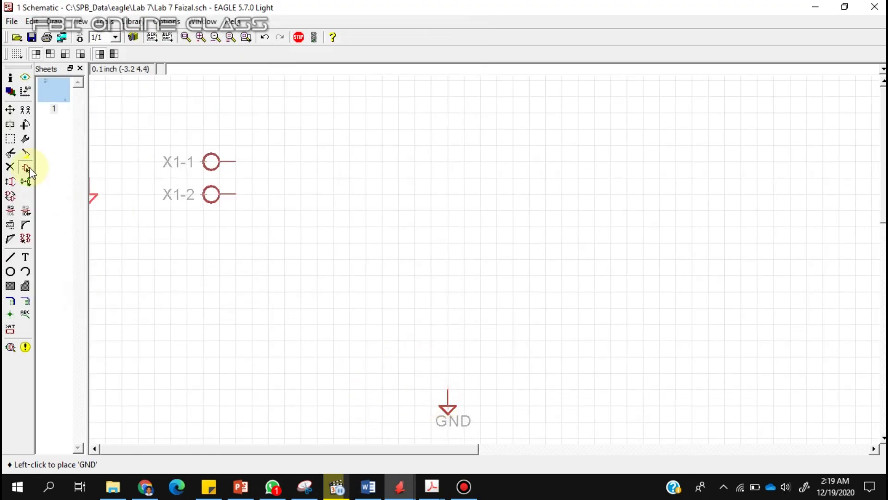
# Search the library for resistors and choose R-US_0207/10
pyautogui.click(35, 169)
pyautogui.doubleClick(52, 276)
pyautogui.write('resistor*')
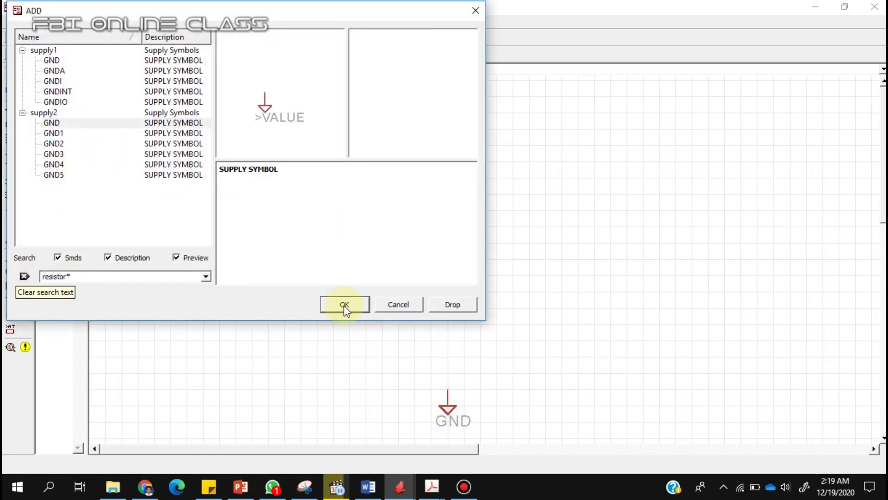
pyautogui.click(344, 309)
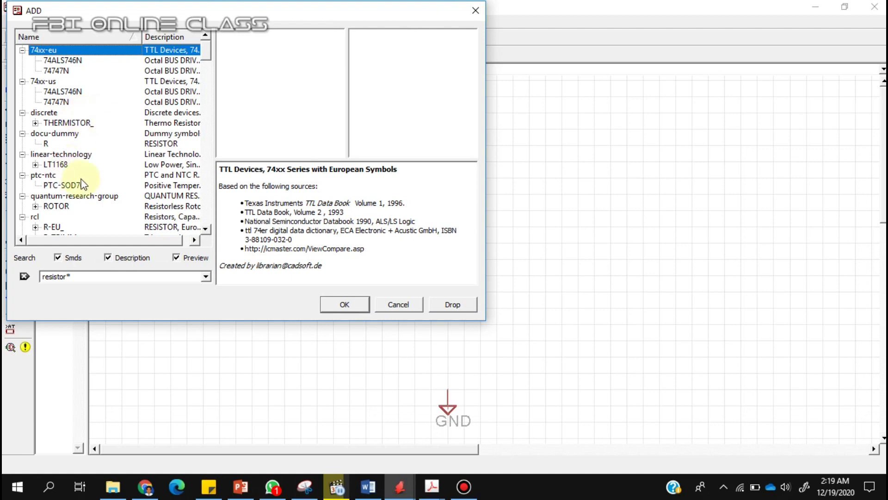
pyautogui.scroll(-1, 55, 183)
pyautogui.doubleClick(49, 220)
pyautogui.click(88, 72)
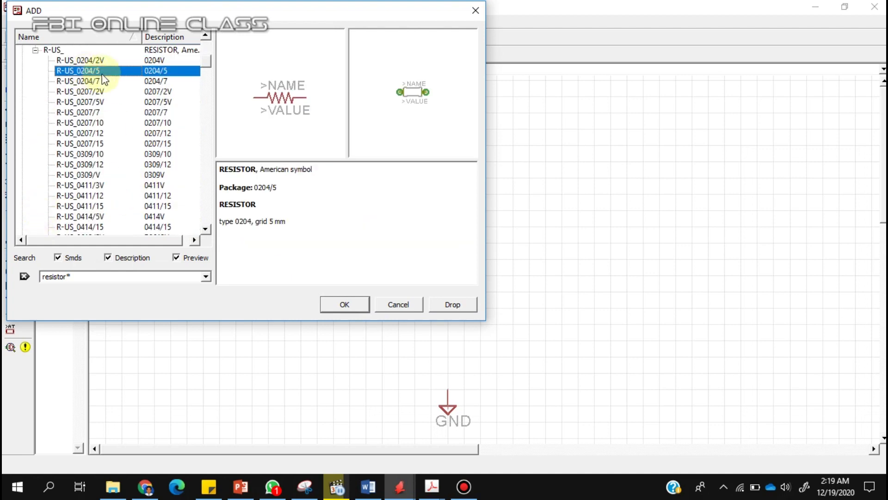
pyautogui.click(93, 102)
pyautogui.click(97, 123)
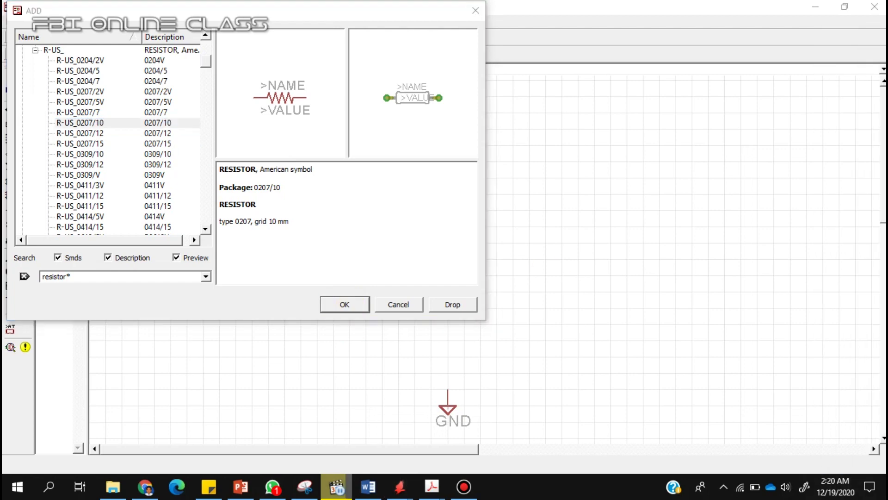
pyautogui.click(345, 304)
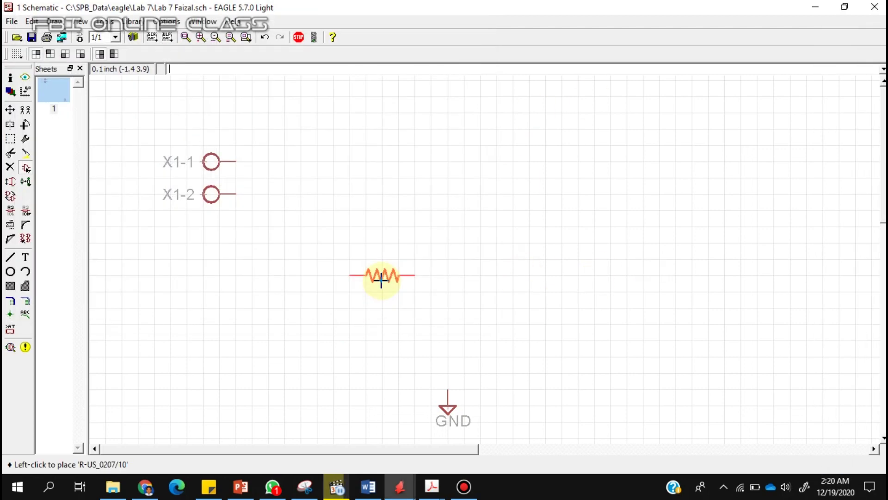
# Place R1 and R2 vertically side by side in the upper schematic
pyautogui.rightClick(364, 209)
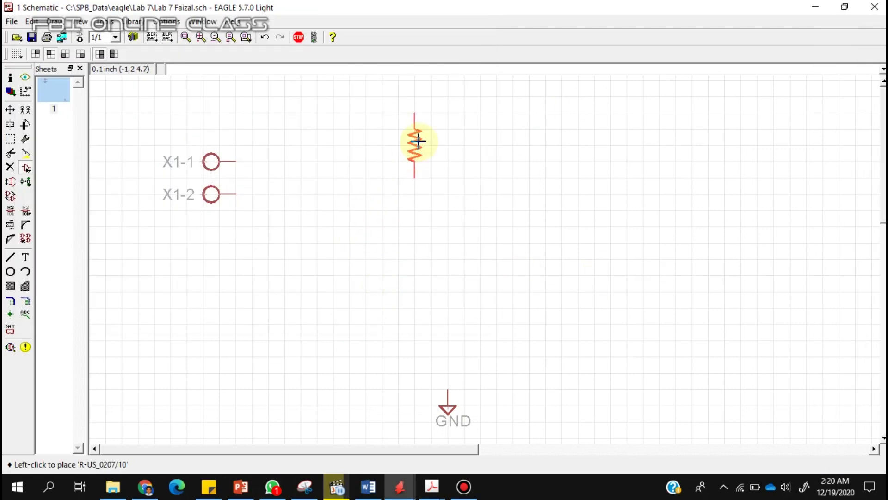
pyautogui.click(349, 129)
pyautogui.click(480, 129)
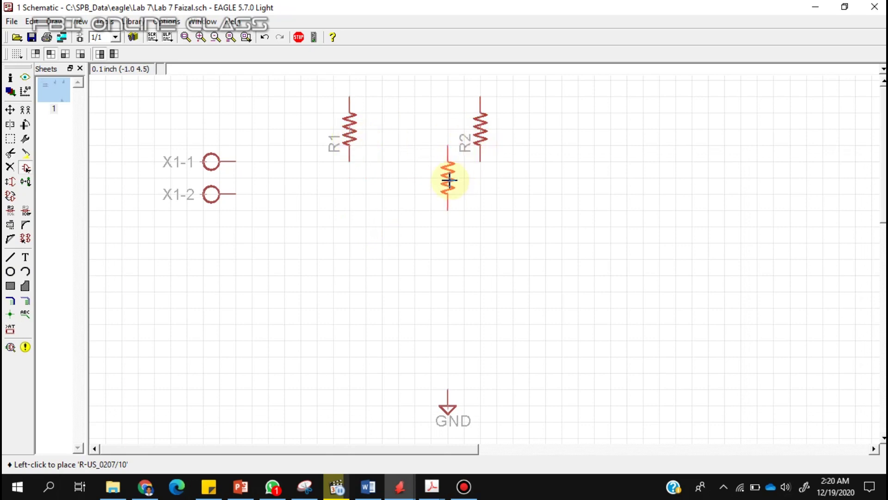
pyautogui.press('Escape')
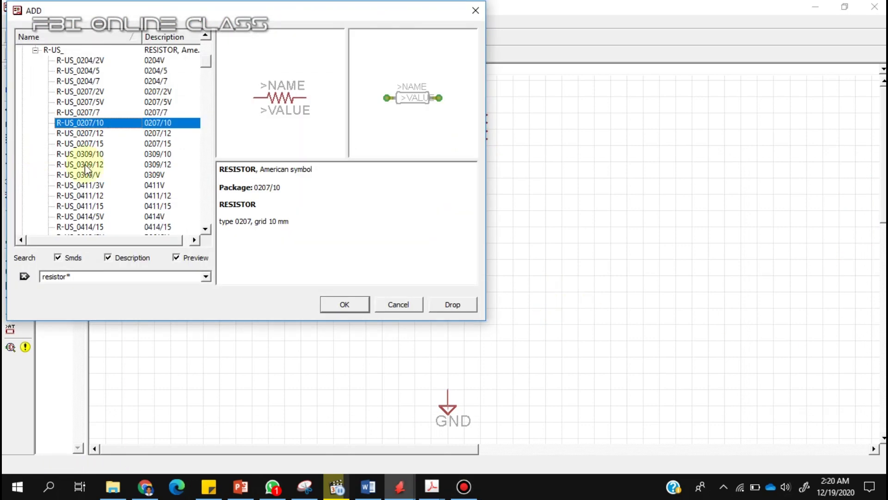
# Place the CIP20C-4MM potentiometer R3 below the resistors
pyautogui.doubleClick(55, 276)
pyautogui.write('pr')
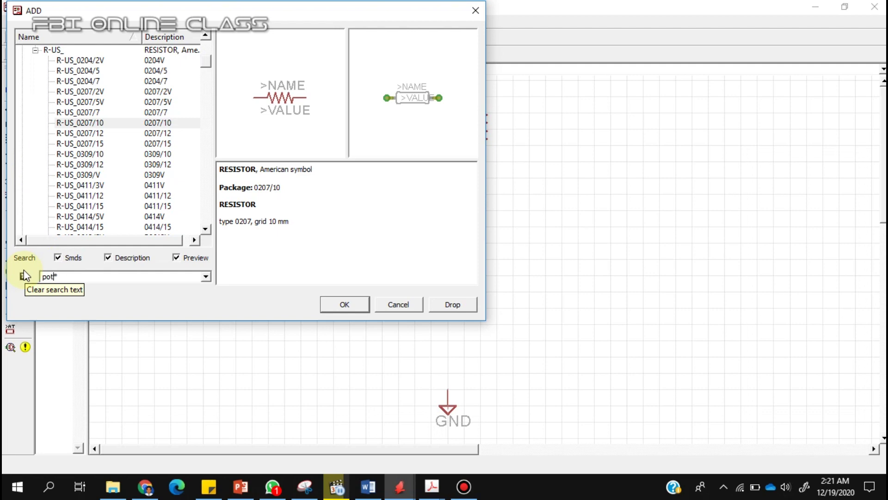
pyautogui.press('Return')
pyautogui.click(35, 165)
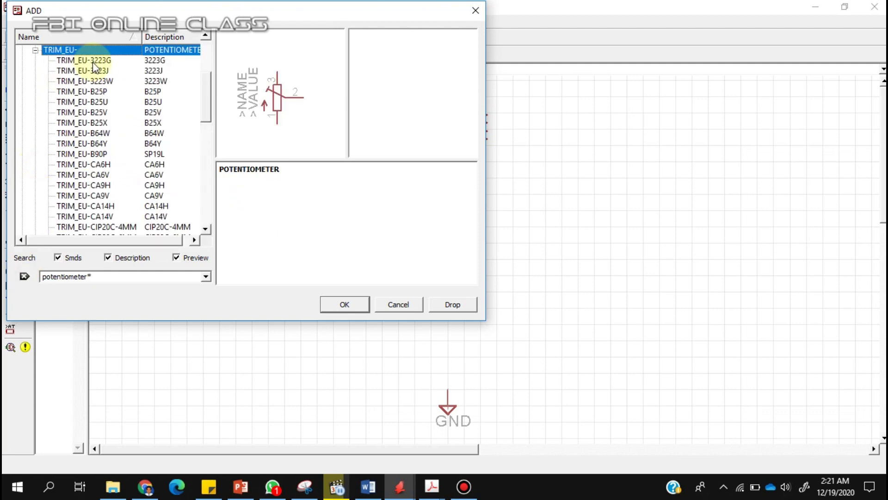
pyautogui.click(95, 60)
pyautogui.scroll(-1, 121, 139)
pyautogui.click(122, 196)
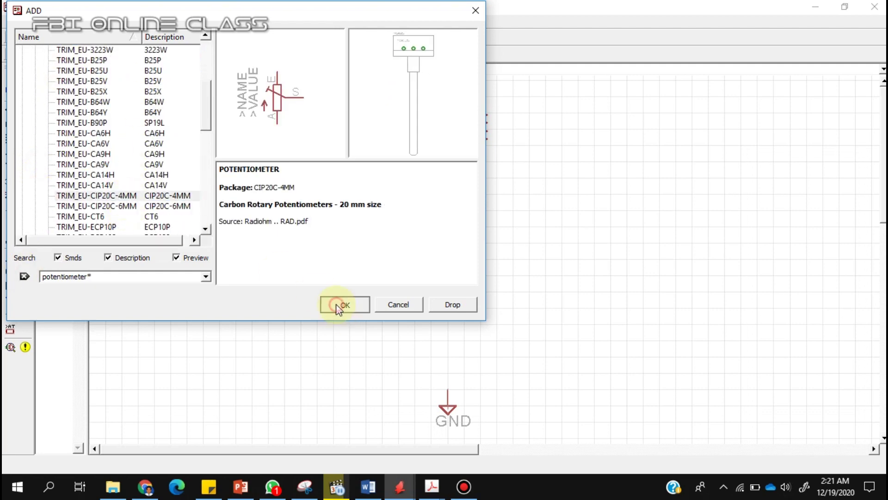
pyautogui.click(343, 304)
pyautogui.click(350, 292)
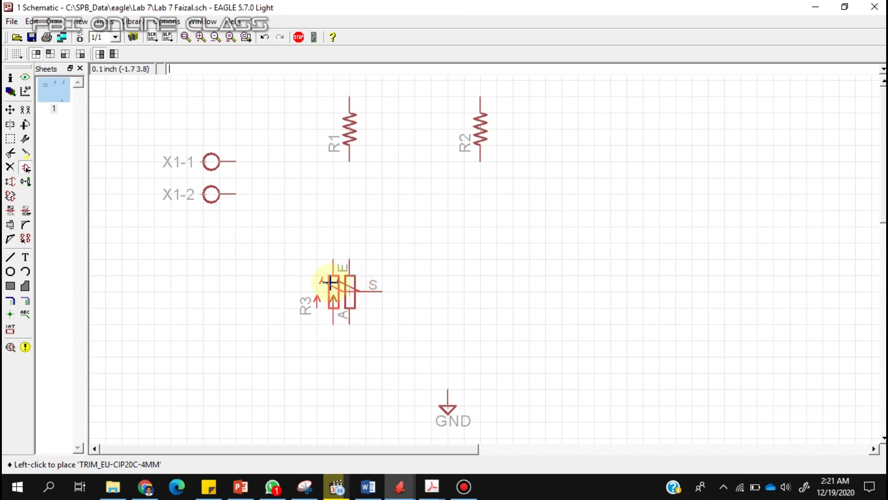
# Place BC547 transistors T1 below R2 and T2 to its right
pyautogui.click(26, 169)
pyautogui.doubleClick(88, 277)
pyautogui.write('B*')
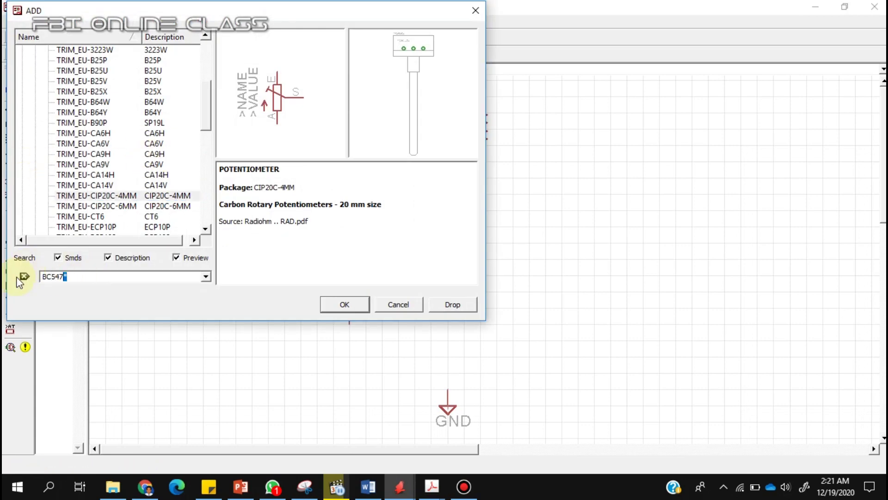
pyautogui.press('Return')
pyautogui.press('Return')
pyautogui.click(465, 227)
pyautogui.click(615, 218)
pyautogui.press('Escape')
# Place the 1N4004 diode D1 vertically above T2
pyautogui.moveTo(61, 276); pyautogui.dragTo(14, 280)
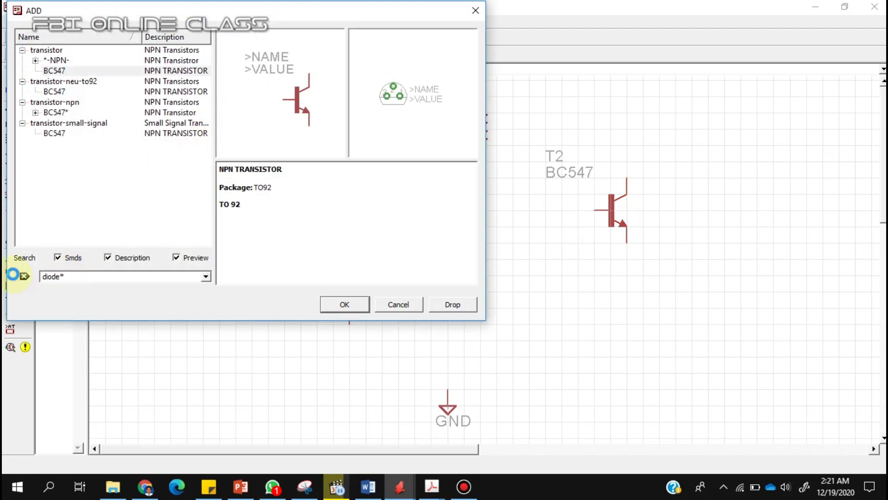
pyautogui.click(23, 277)
pyautogui.click(55, 71)
pyautogui.click(344, 304)
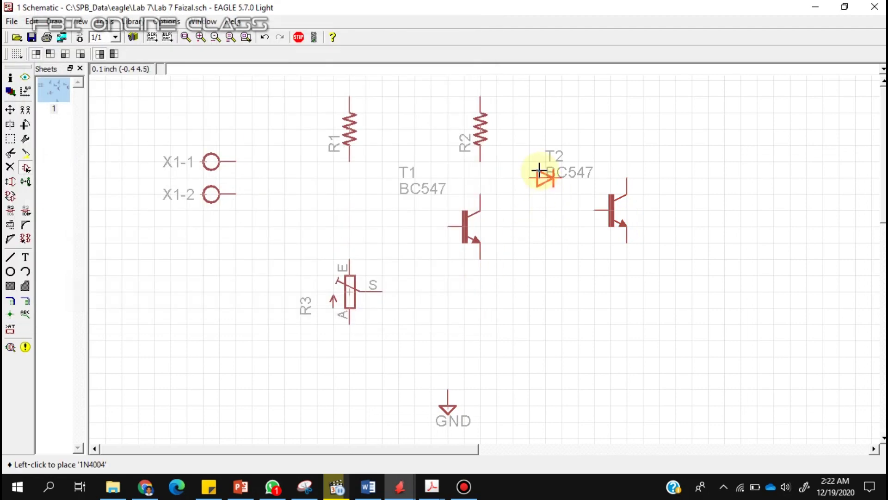
pyautogui.rightClick(594, 130)
pyautogui.click(594, 130)
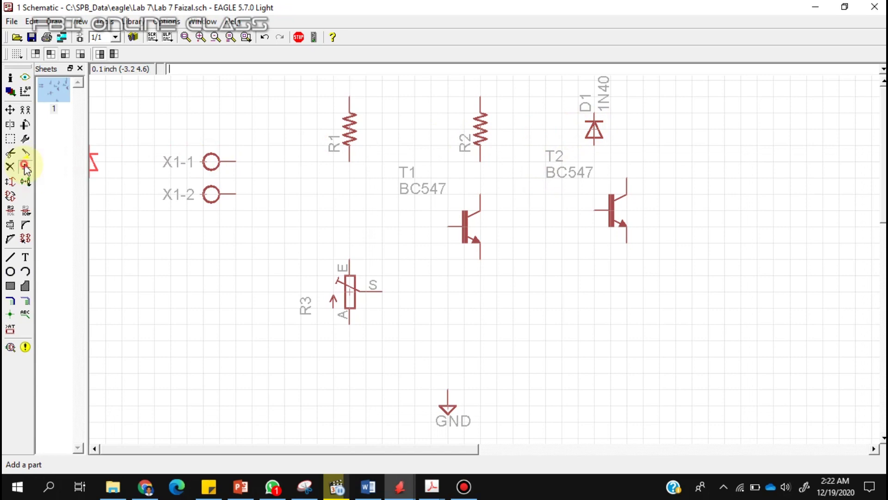
# Place the HY1-12V relay K1 at the top right
pyautogui.click(25, 168)
pyautogui.moveTo(56, 276); pyautogui.dragTo(10, 280)
pyautogui.write('HY1*')
pyautogui.press('Return')
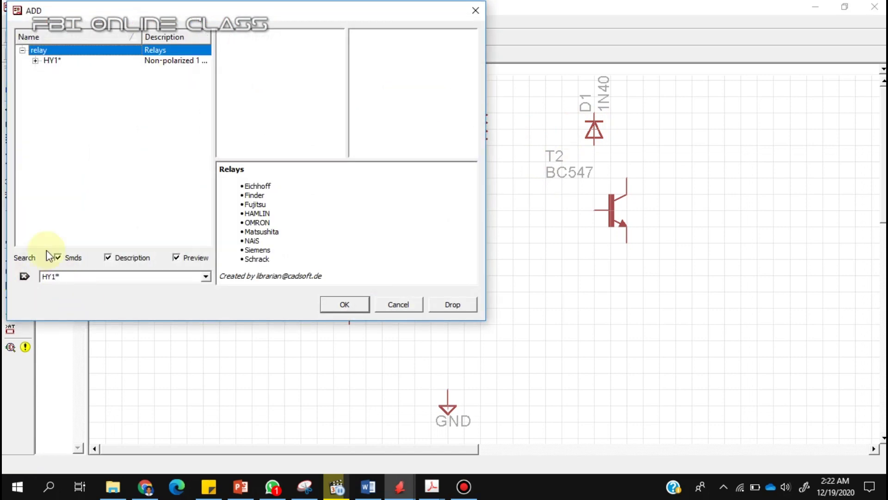
pyautogui.click(35, 60)
pyautogui.doubleClick(73, 133)
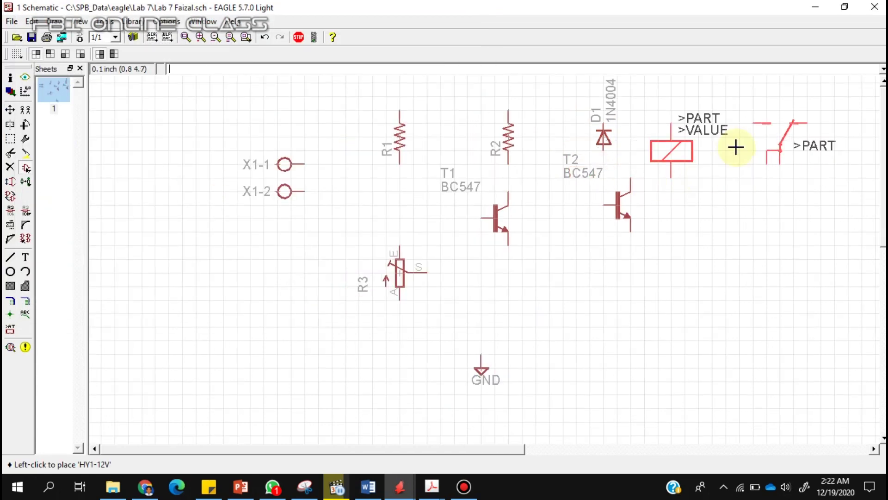
pyautogui.click(746, 141)
# Place LED1, a LED5MM package, on the right side
pyautogui.click(26, 168)
pyautogui.moveTo(60, 276); pyautogui.dragTo(32, 279)
pyautogui.write('LED*')
pyautogui.press('Return')
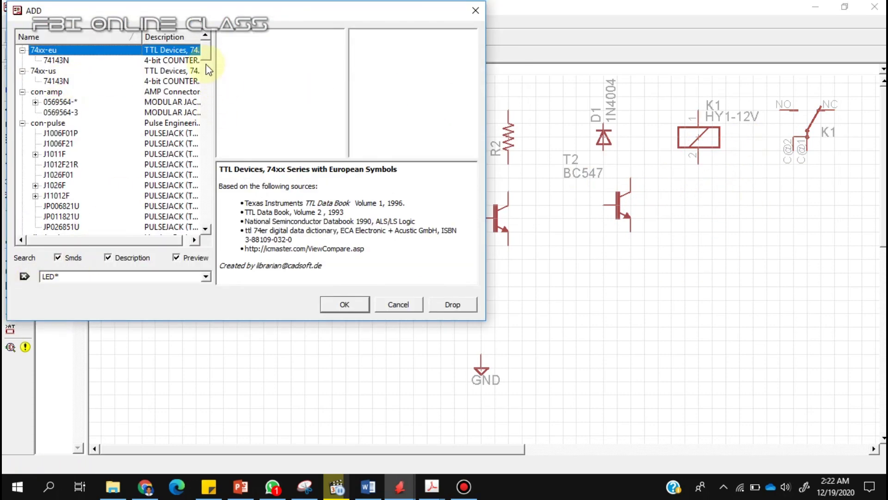
pyautogui.moveTo(205, 54); pyautogui.dragTo(202, 144)
pyautogui.click(35, 122)
pyautogui.click(69, 91)
pyautogui.click(344, 304)
pyautogui.click(811, 247)
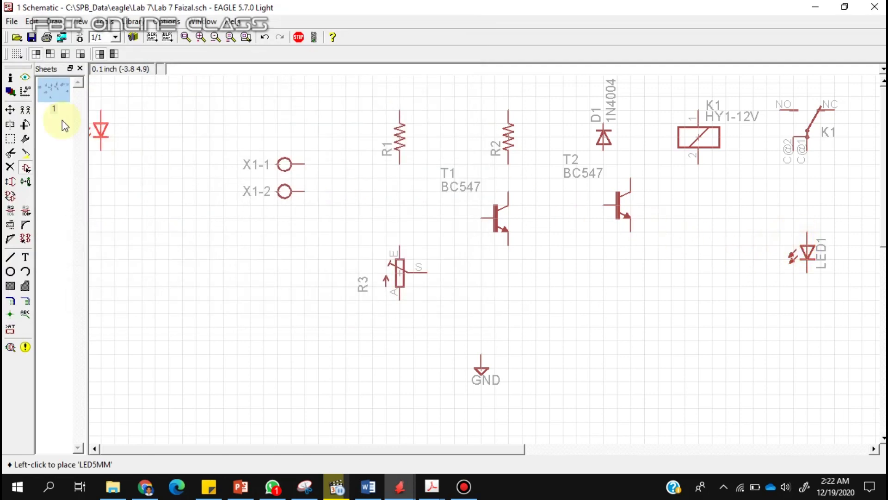
# Draw the top supply net from X1-1 to K1 pin 1, joining D1, R2 and R1
pyautogui.click(11, 259)
pyautogui.click(304, 164)
pyautogui.click(324, 97)
pyautogui.click(698, 107)
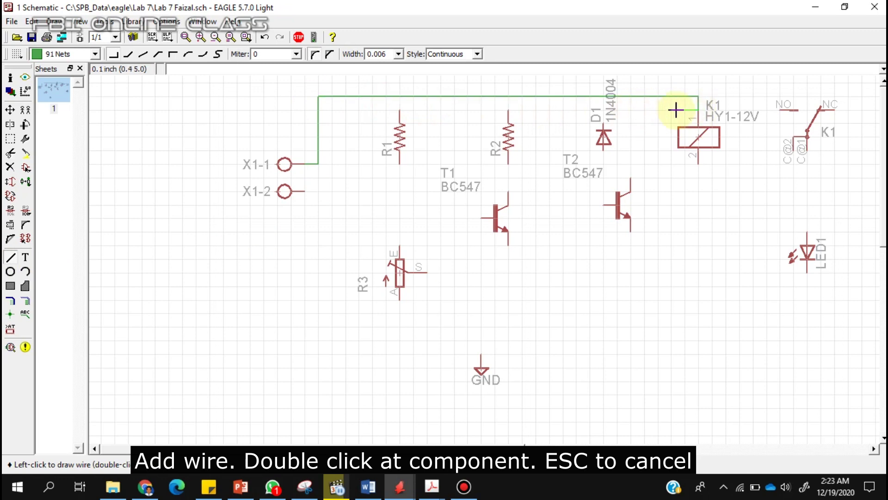
pyautogui.click(699, 109)
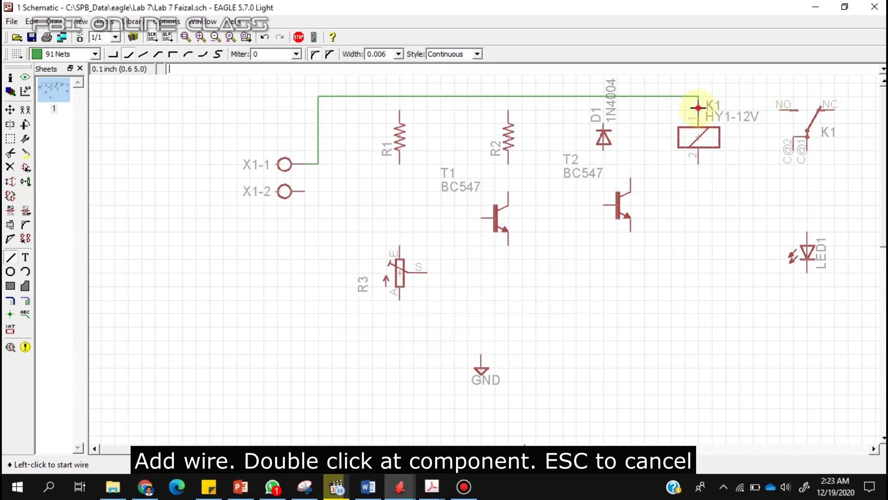
pyautogui.click(604, 118)
pyautogui.click(605, 96)
pyautogui.click(508, 111)
pyautogui.click(508, 97)
pyautogui.click(400, 111)
pyautogui.click(400, 97)
# Wire ground from X1-2 to T2, R2 to T1, T2's base, and D1 and relay pin 2 to T2
pyautogui.click(303, 191)
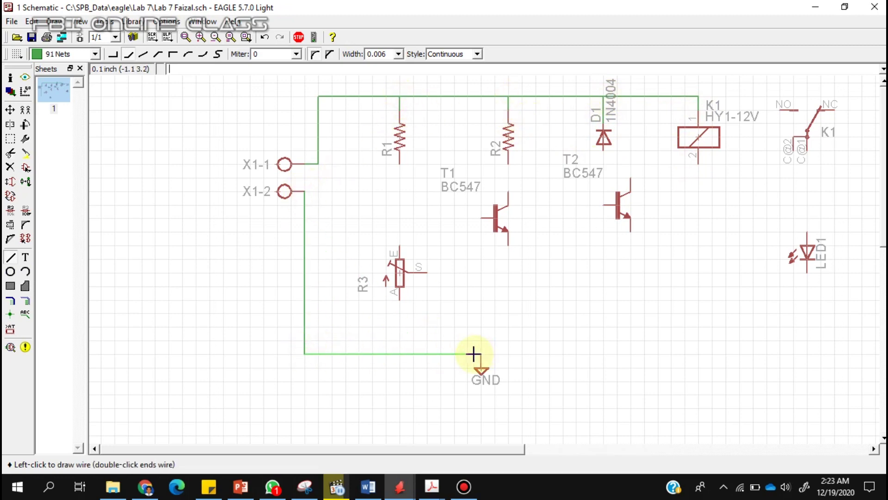
pyautogui.click(629, 354)
pyautogui.doubleClick(629, 228)
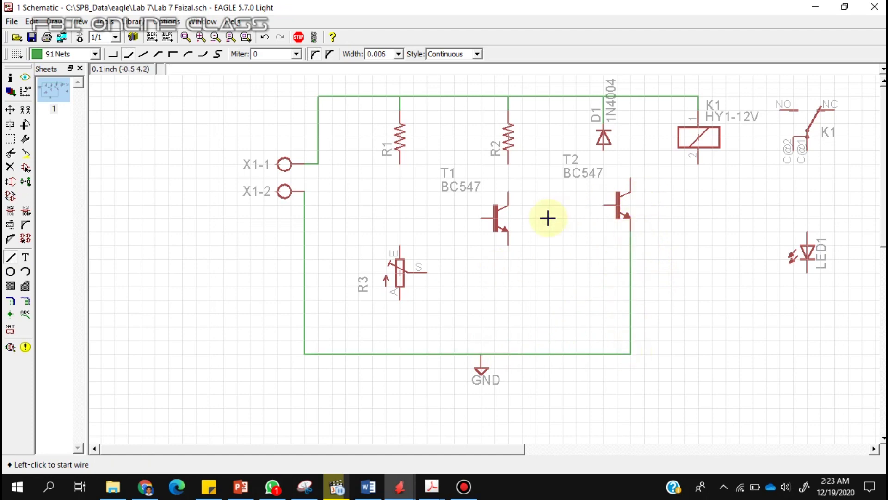
pyautogui.click(508, 192)
pyautogui.doubleClick(509, 164)
pyautogui.click(601, 205)
pyautogui.doubleClick(509, 177)
pyautogui.click(603, 150)
pyautogui.doubleClick(630, 181)
pyautogui.click(698, 164)
pyautogui.doubleClick(630, 165)
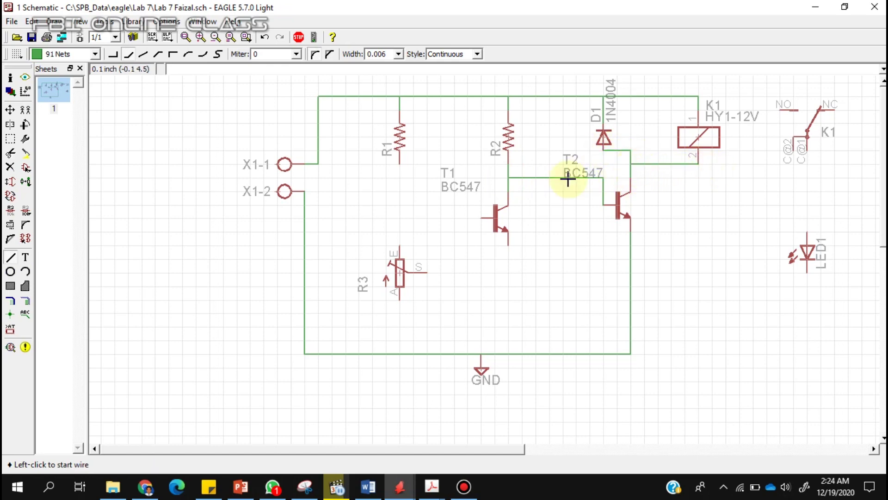
# Connect R1 to R3 and T1's base, and R3's A, S pins and T1's emitter to ground
pyautogui.click(399, 164)
pyautogui.doubleClick(399, 248)
pyautogui.click(400, 300)
pyautogui.doubleClick(399, 354)
pyautogui.click(427, 272)
pyautogui.doubleClick(440, 354)
pyautogui.click(481, 217)
pyautogui.doubleClick(399, 218)
pyautogui.click(508, 245)
pyautogui.doubleClick(508, 354)
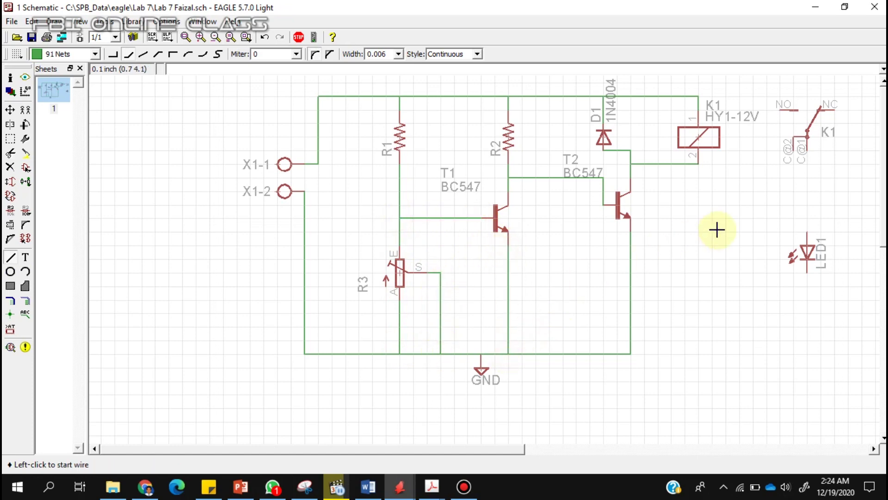
pyautogui.write('group')
pyautogui.press('Return')
# Rotate the K1 contact symbol 90°
pyautogui.moveTo(758, 89); pyautogui.dragTo(854, 182)
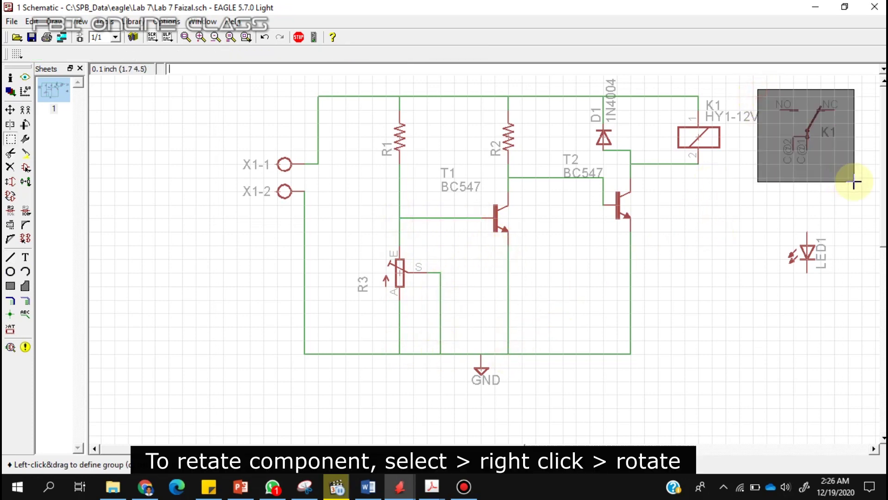
pyautogui.rightClick(807, 141)
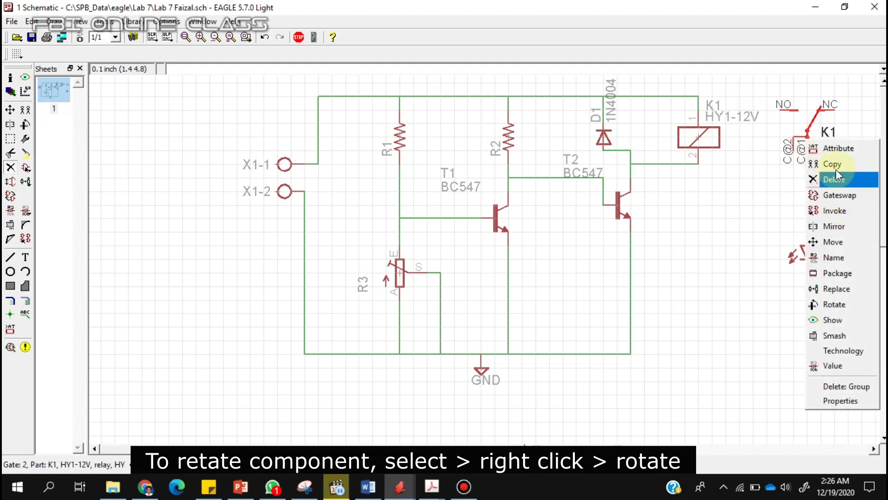
pyautogui.click(835, 305)
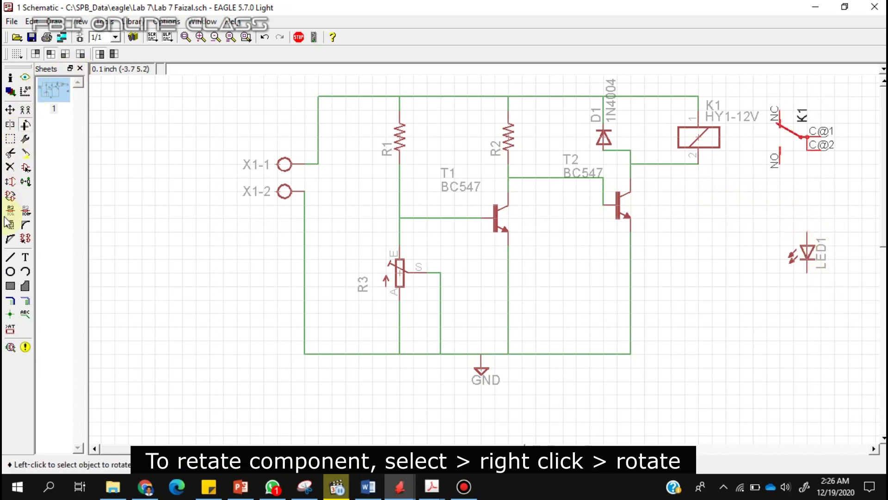
# Wire K1's C pins to the supply rail, NO to LED1's anode, and LED1's cathode to ground
pyautogui.click(6, 259)
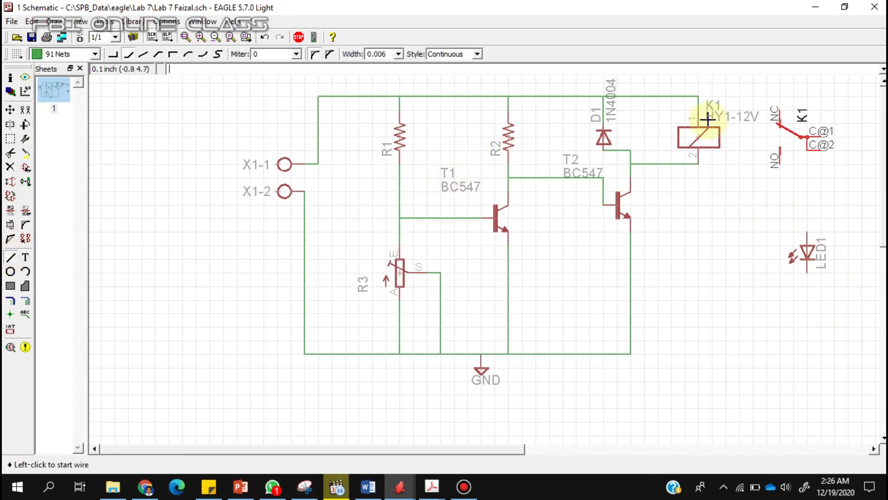
pyautogui.click(698, 96)
pyautogui.click(848, 96)
pyautogui.click(809, 150)
pyautogui.doubleClick(849, 137)
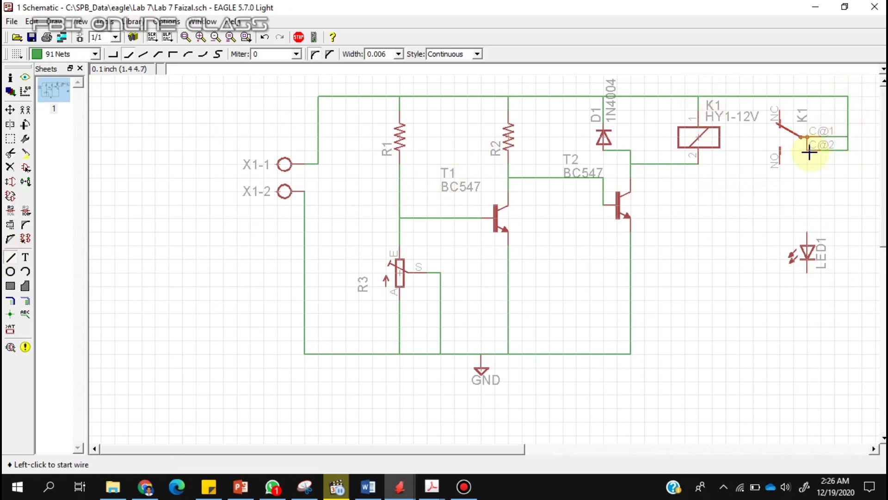
pyautogui.click(780, 162)
pyautogui.doubleClick(807, 231)
pyautogui.click(807, 272)
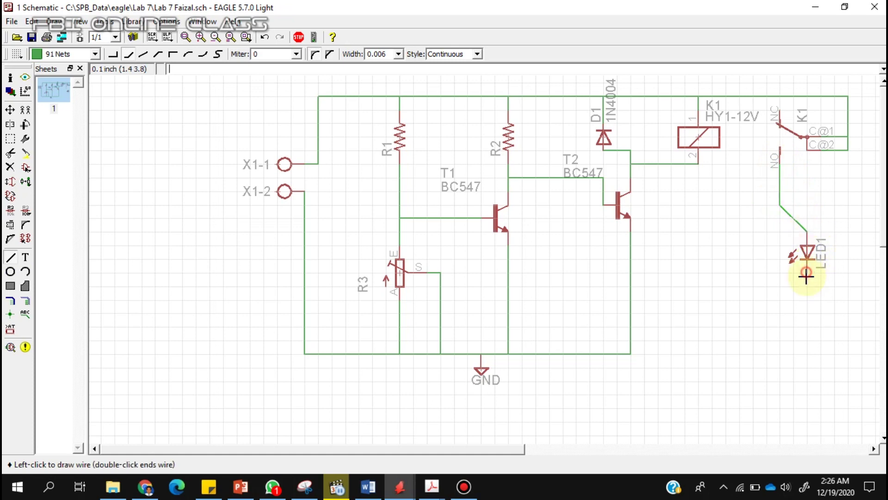
pyautogui.click(806, 356)
pyautogui.doubleClick(631, 354)
# Move LED1 left and straighten its wire corner so it drops to the ground rail
pyautogui.click(10, 110)
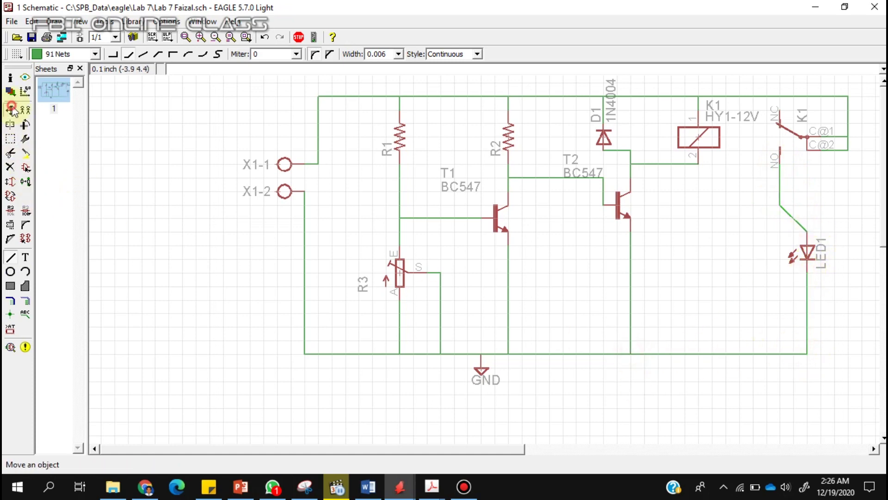
pyautogui.click(807, 252)
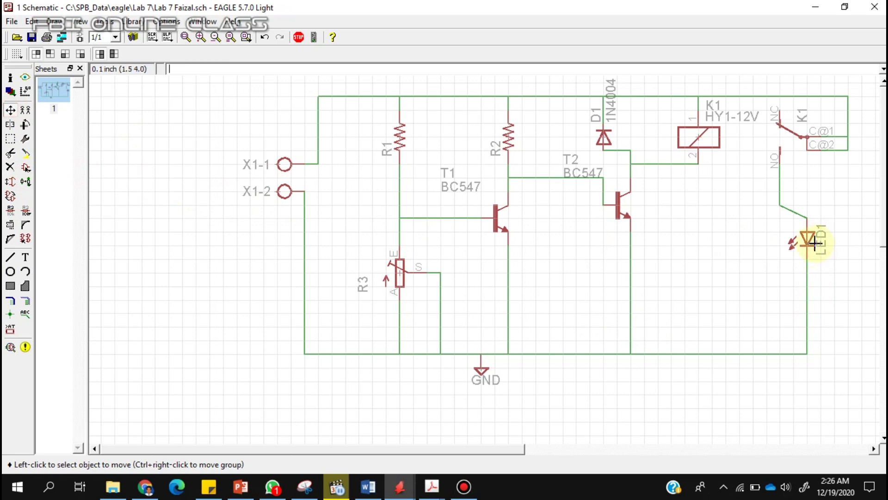
pyautogui.click(809, 238)
pyautogui.click(781, 239)
pyautogui.click(807, 354)
pyautogui.click(779, 354)
pyautogui.moveTo(509, 449); pyautogui.dragTo(576, 449)
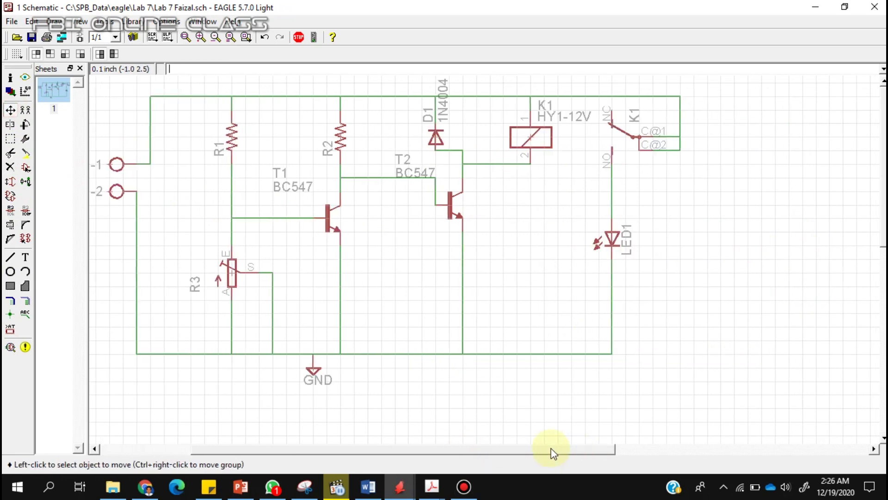
pyautogui.click(464, 486)
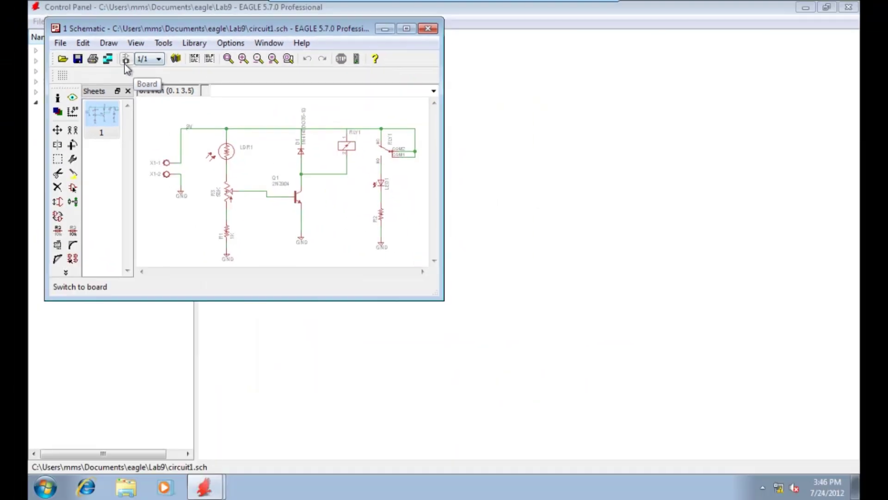
# Create circuit1.brd from the schematic and maximize the board editor
pyautogui.click(125, 64)
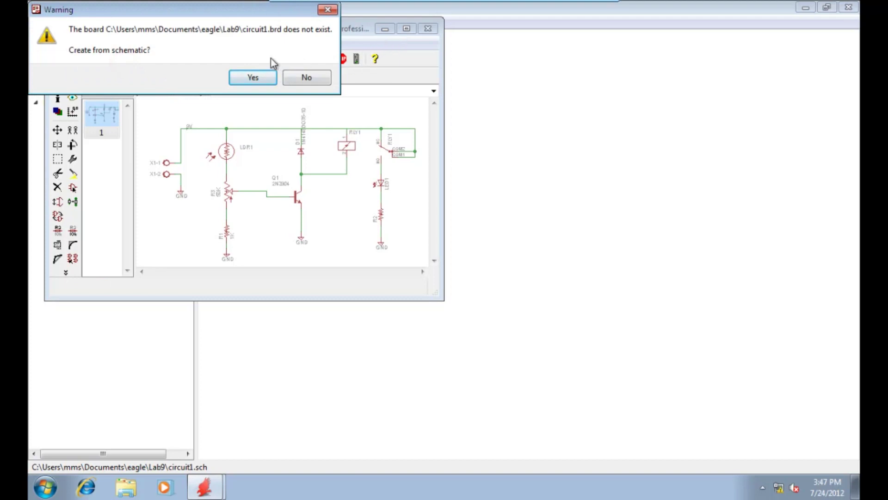
pyautogui.click(262, 81)
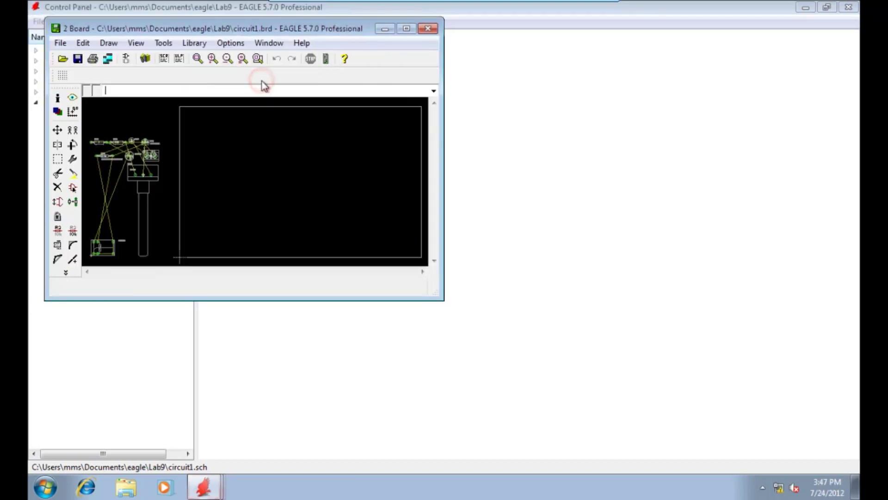
pyautogui.click(405, 29)
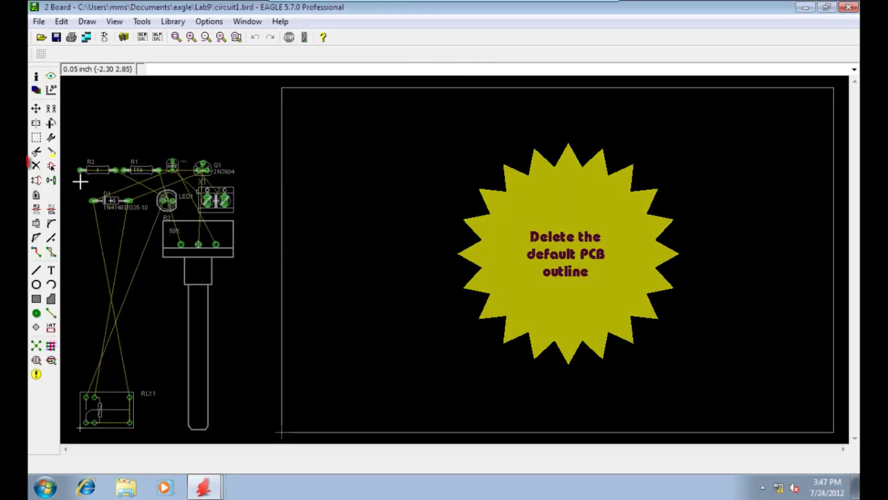
# Delete the bottom, left, top and right edges of the default board outline
pyautogui.click(39, 169)
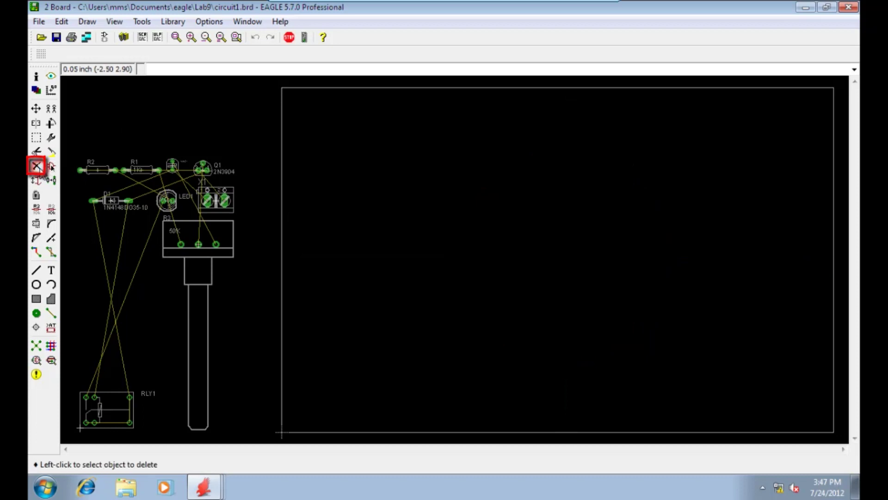
pyautogui.click(372, 432)
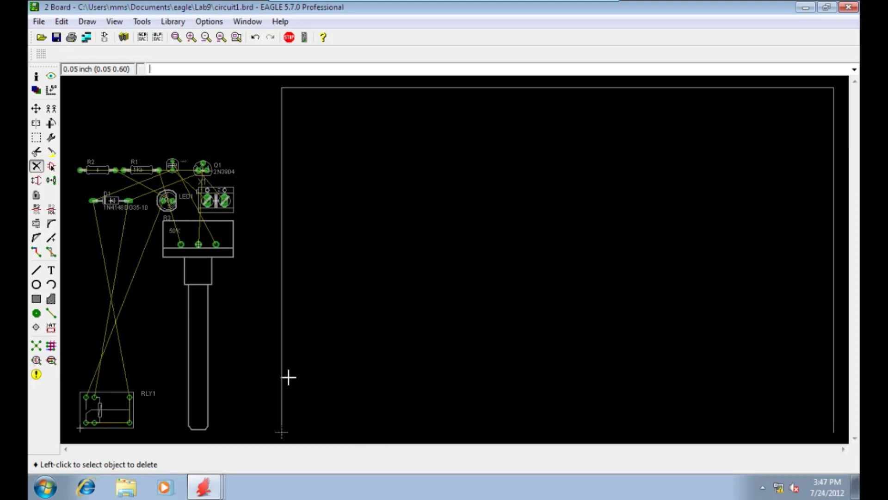
pyautogui.click(281, 375)
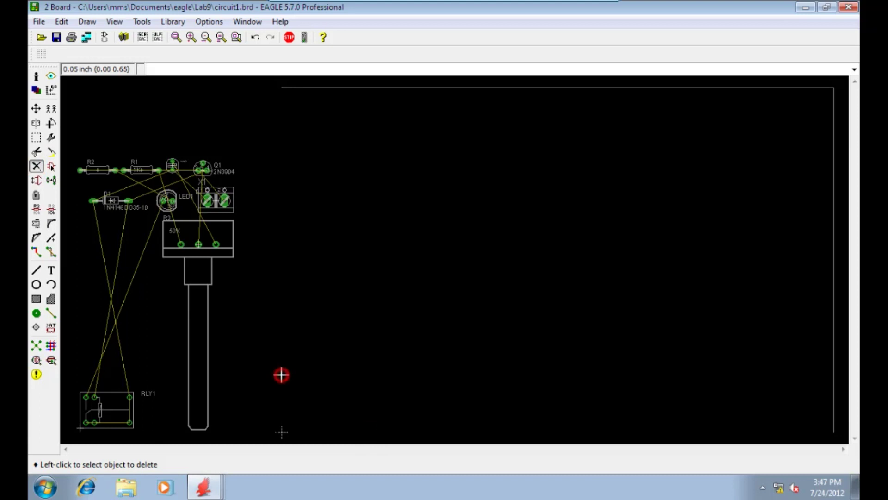
pyautogui.click(530, 88)
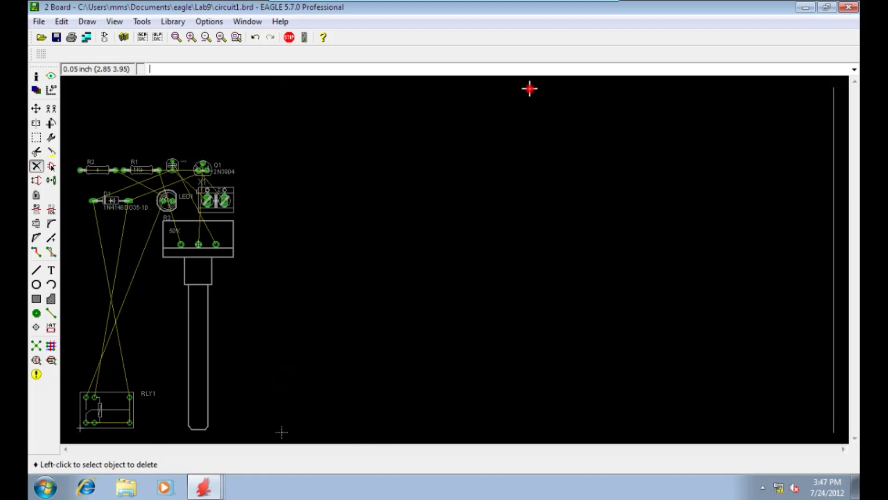
pyautogui.click(833, 253)
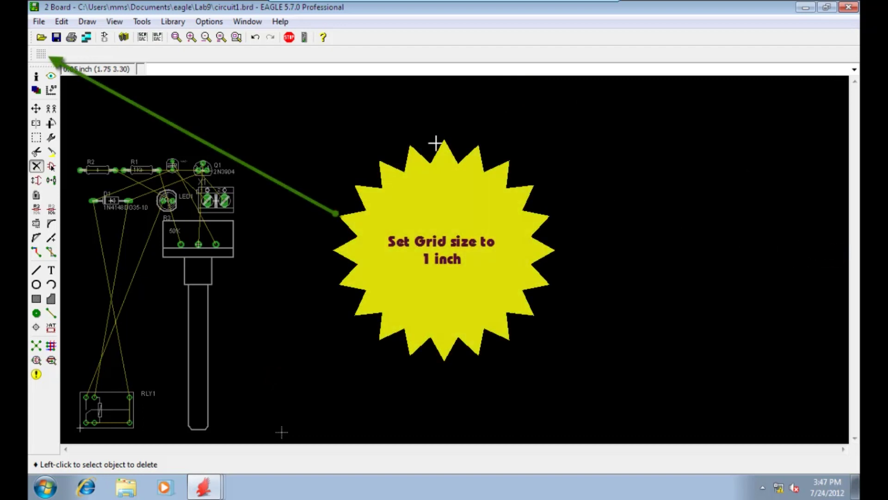
# Turn the grid display on with a 1-inch grid size
pyautogui.click(40, 54)
pyautogui.write('1')
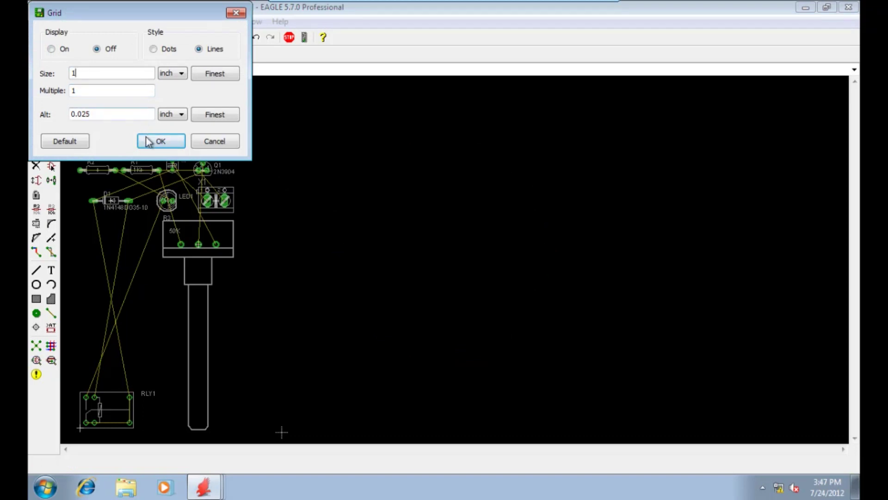
pyautogui.click(52, 49)
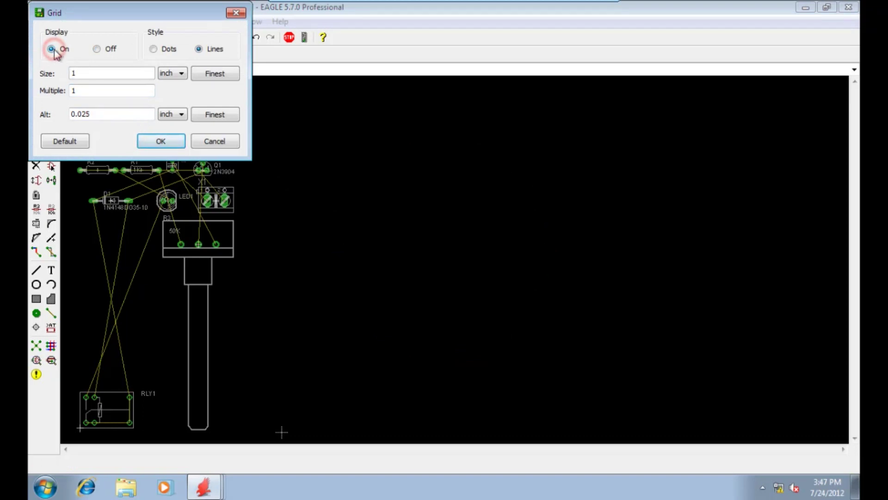
pyautogui.click(162, 143)
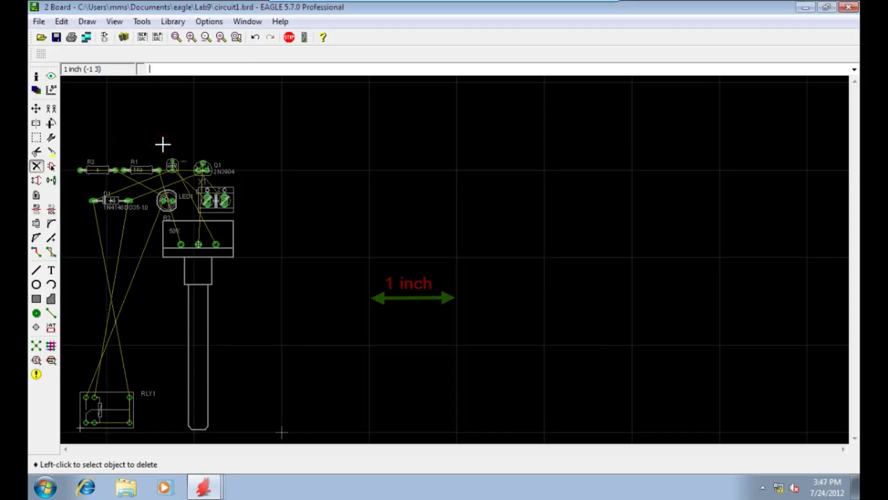
# Draw a 2 × 2 inch square outline on layer 20 Dimension from the origin
pyautogui.click(37, 270)
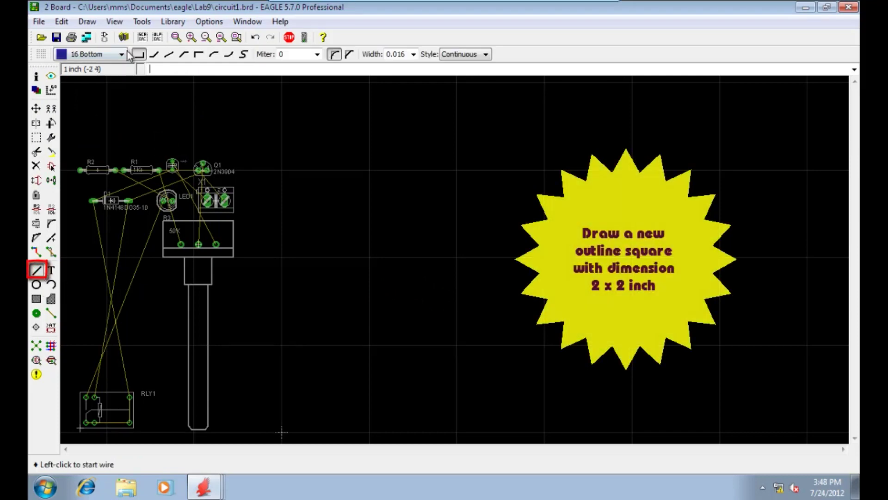
pyautogui.click(122, 55)
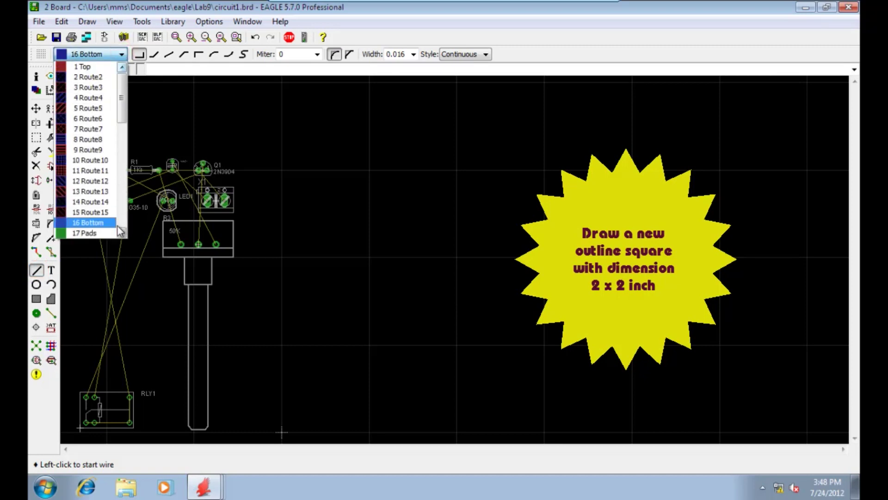
pyautogui.click(122, 233)
pyautogui.click(122, 233)
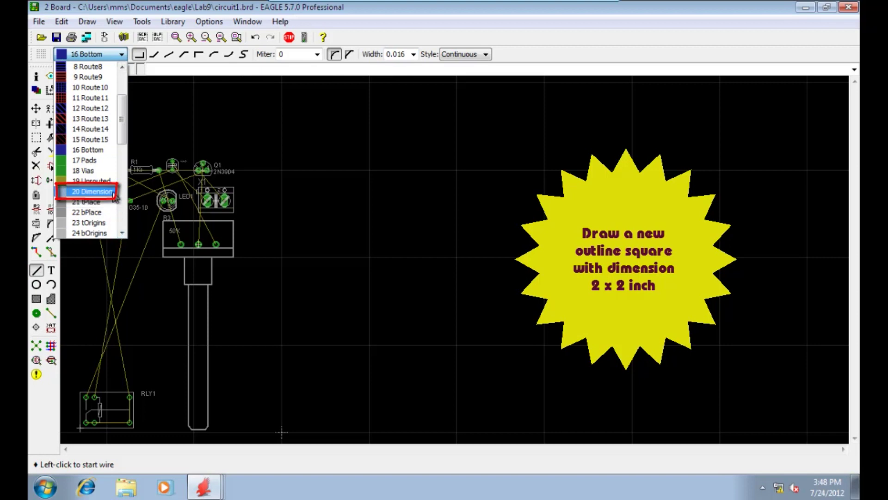
pyautogui.click(112, 192)
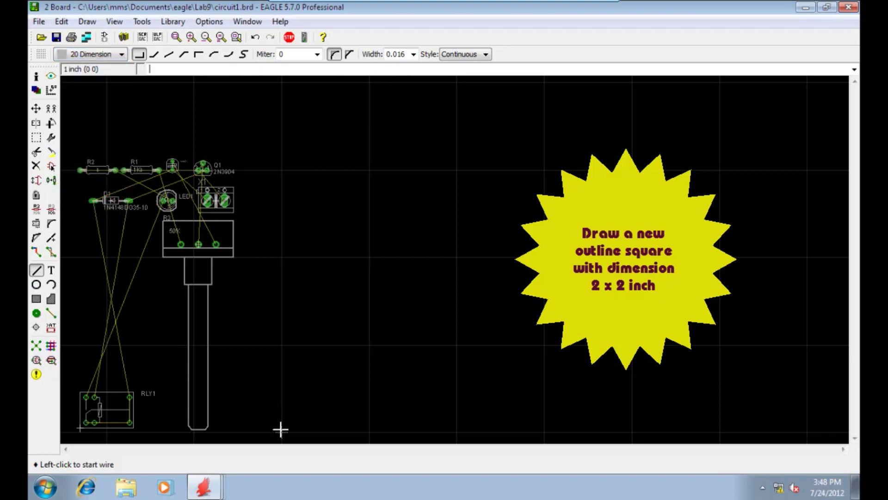
pyautogui.click(281, 431)
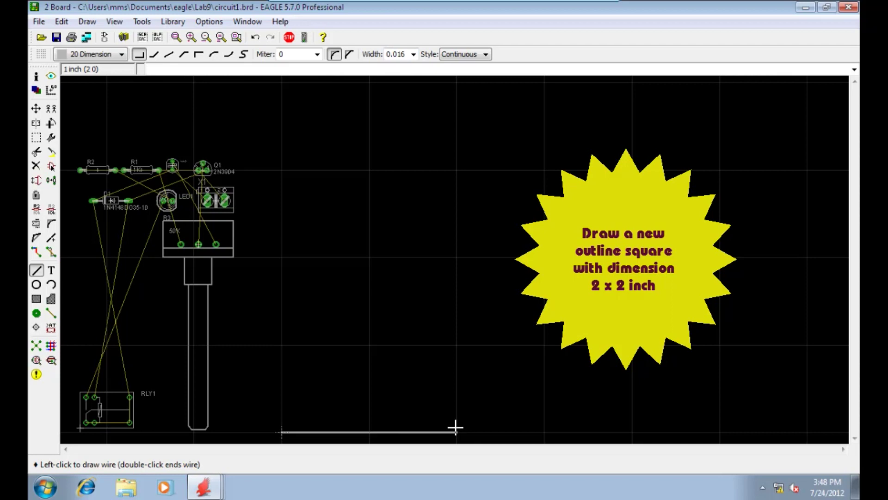
pyautogui.click(453, 261)
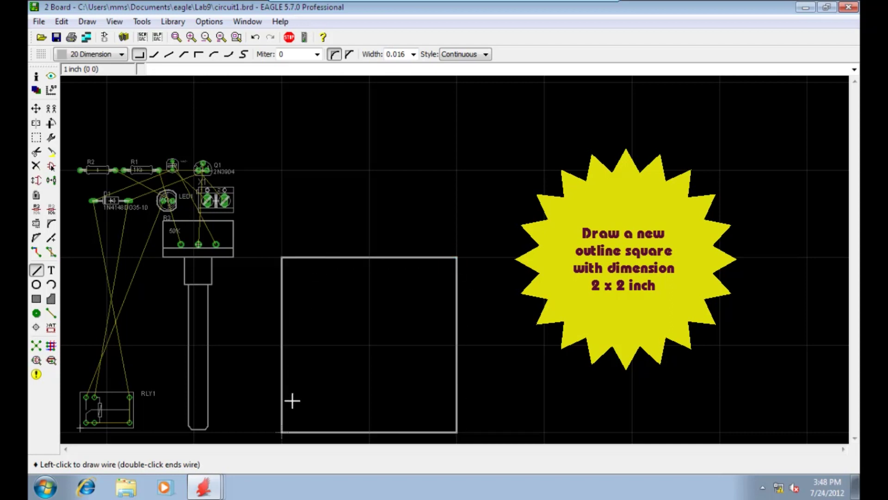
pyautogui.press('Escape')
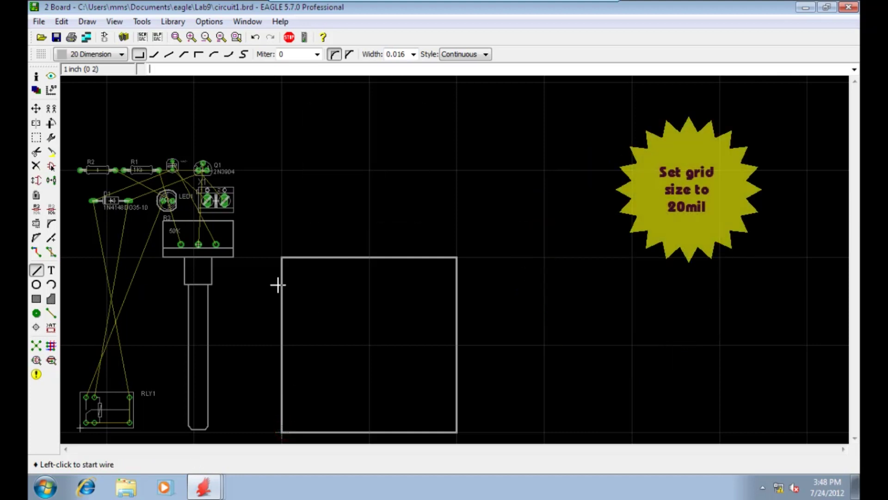
# Set the grid size to 20 mil and the alternate grid to 25 mil
pyautogui.click(41, 54)
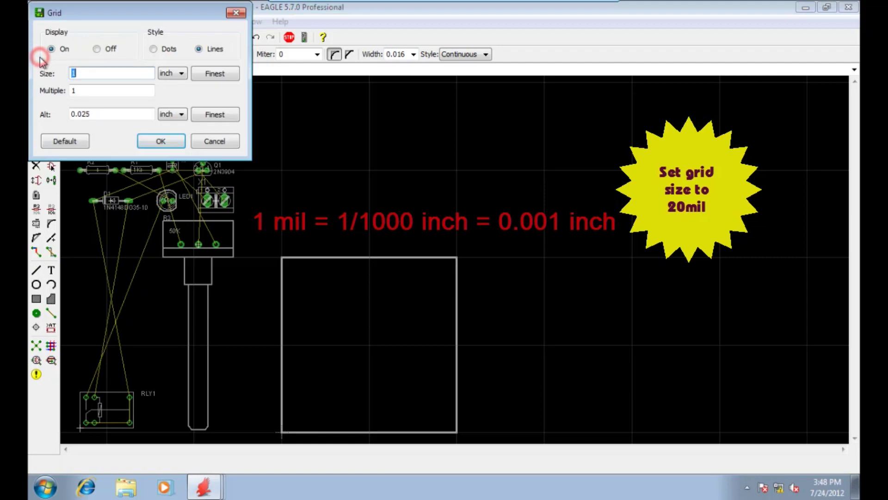
pyautogui.click(182, 74)
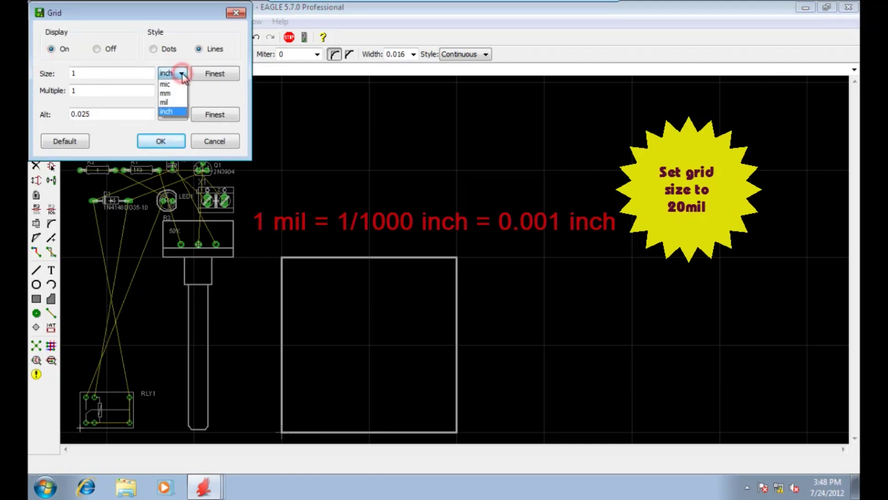
pyautogui.click(175, 103)
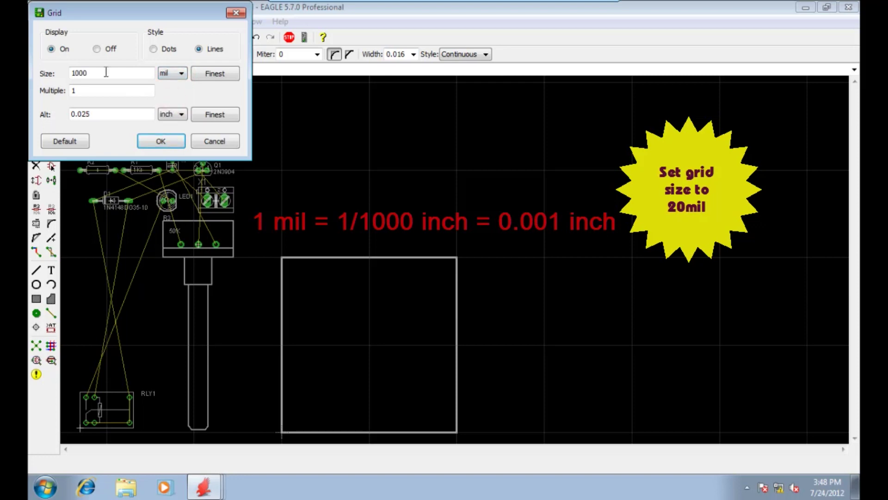
pyautogui.click(93, 74)
pyautogui.write('20')
pyautogui.click(179, 116)
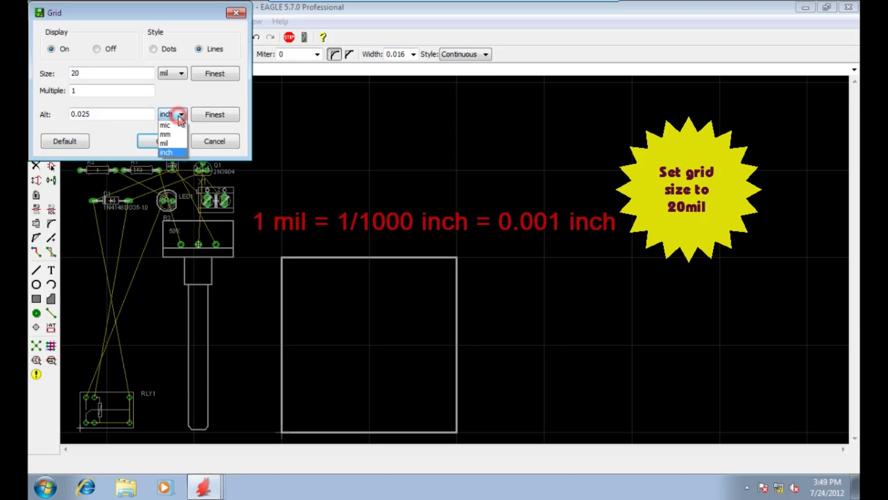
pyautogui.click(169, 144)
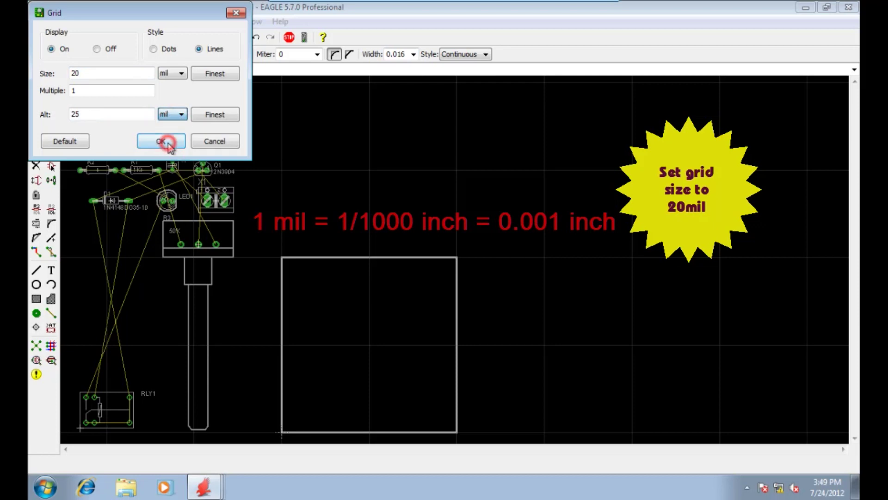
pyautogui.click(96, 113)
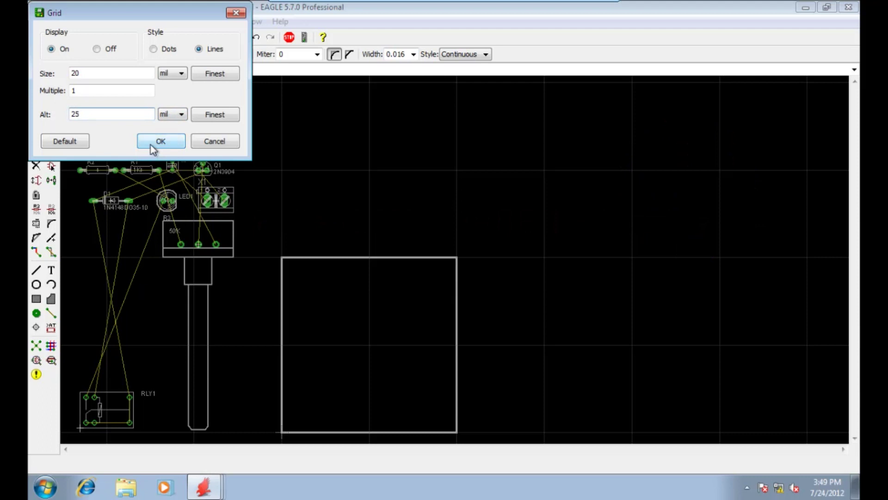
pyautogui.click(151, 145)
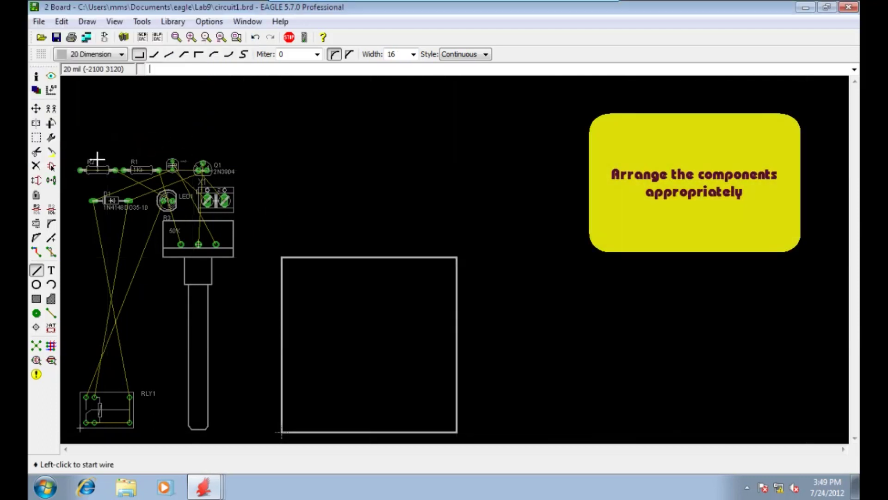
# Move R2 inside the board outline, rotated vertical, then zoom in on it
pyautogui.click(36, 108)
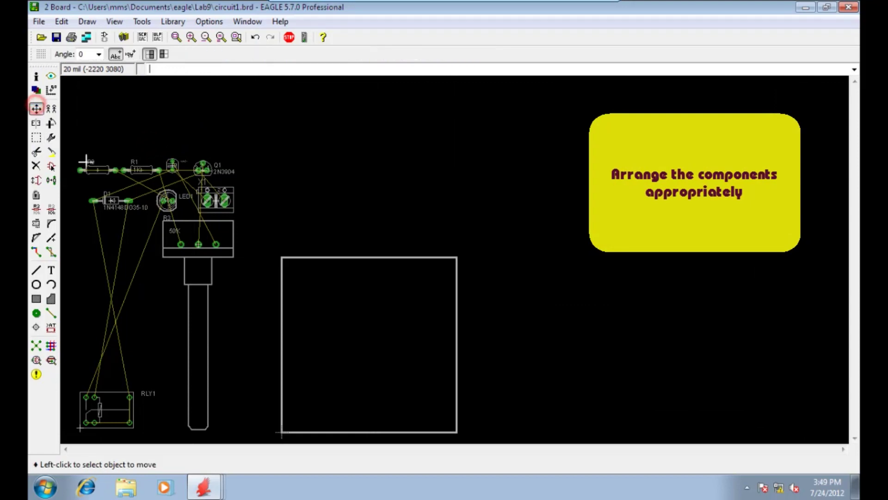
pyautogui.click(97, 172)
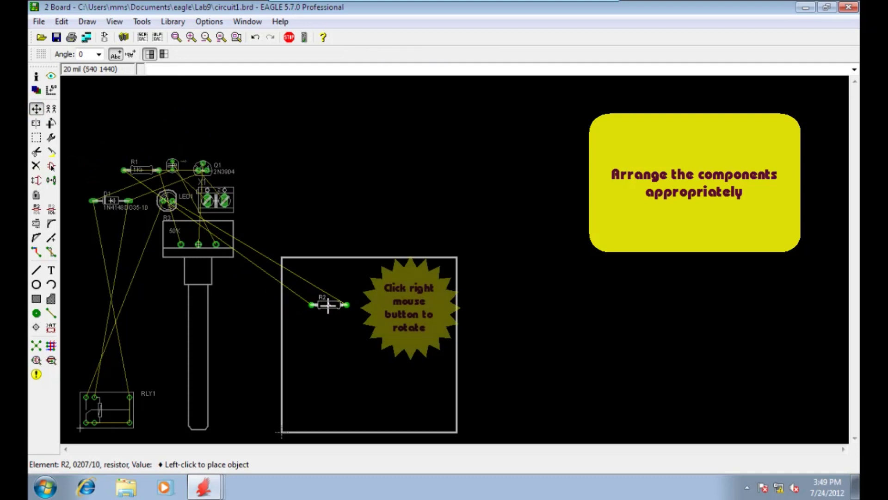
pyautogui.rightClick(328, 305)
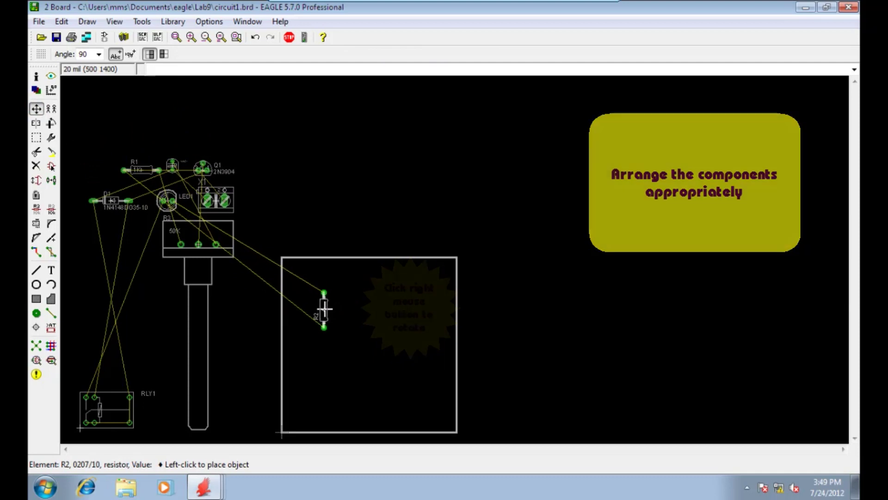
pyautogui.click(324, 309)
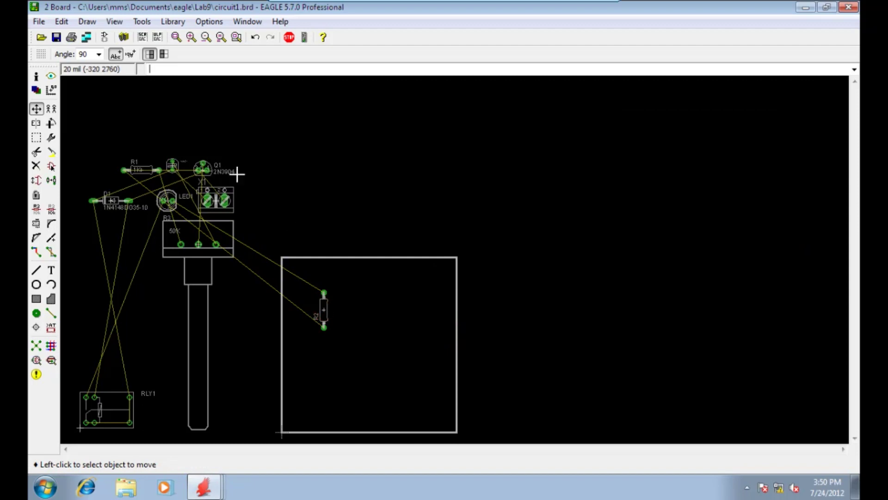
pyautogui.click(191, 37)
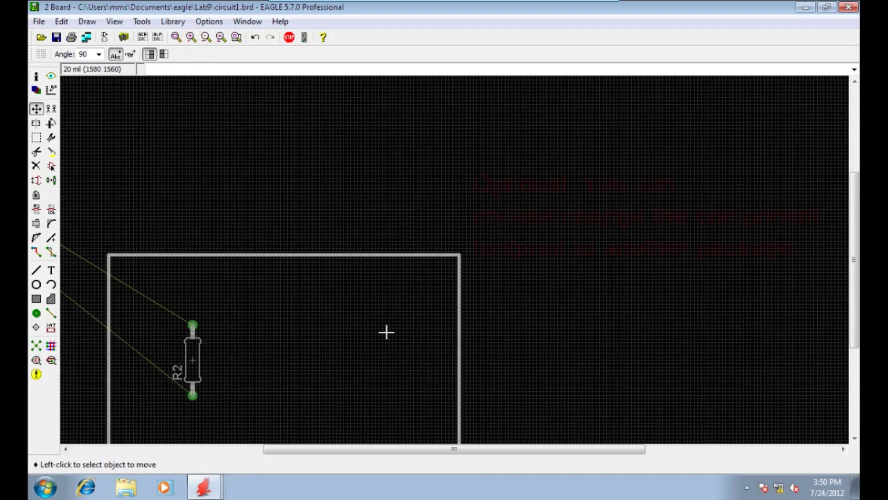
pyautogui.click(854, 440)
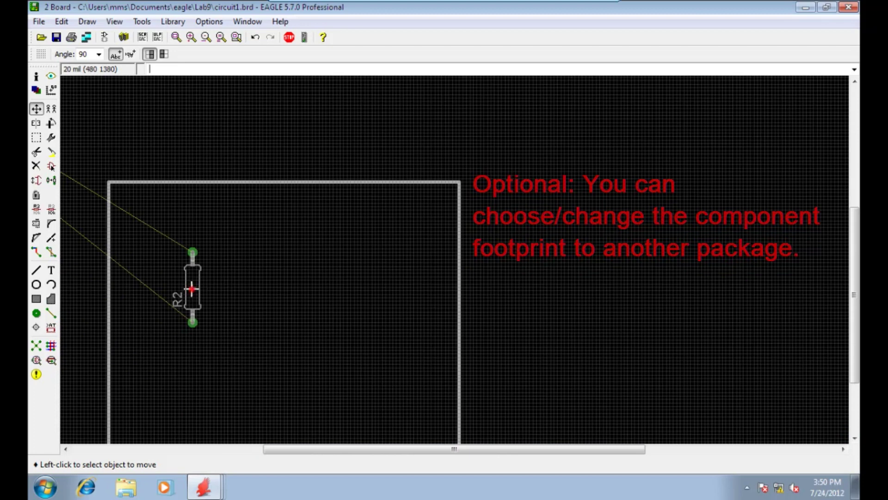
# Re-rotate R2 to 270° and nudge it slightly left
pyautogui.click(192, 289)
pyautogui.rightClick(192, 289)
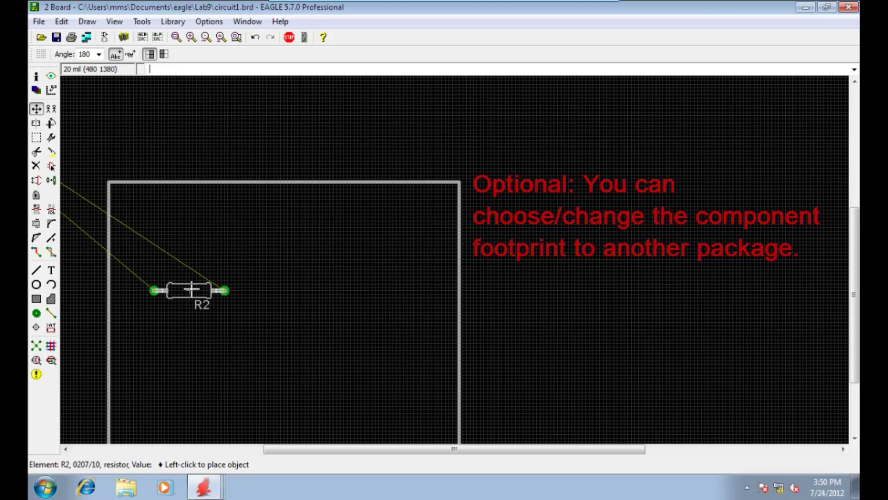
pyautogui.rightClick(192, 290)
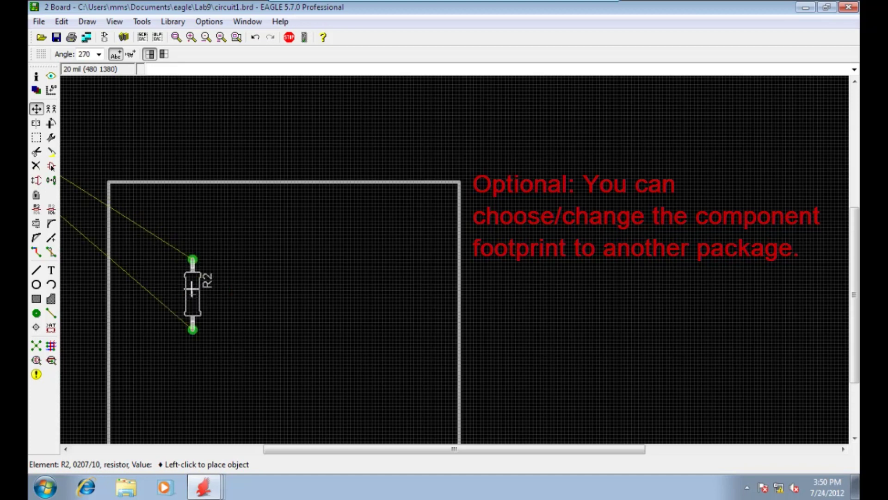
pyautogui.click(192, 290)
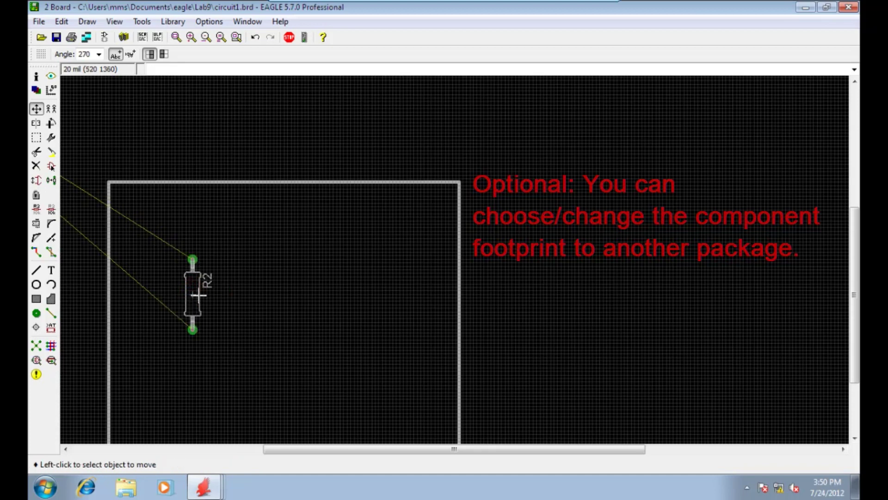
pyautogui.click(204, 284)
pyautogui.rightClick(203, 289)
pyautogui.rightClick(204, 289)
pyautogui.rightClick(203, 293)
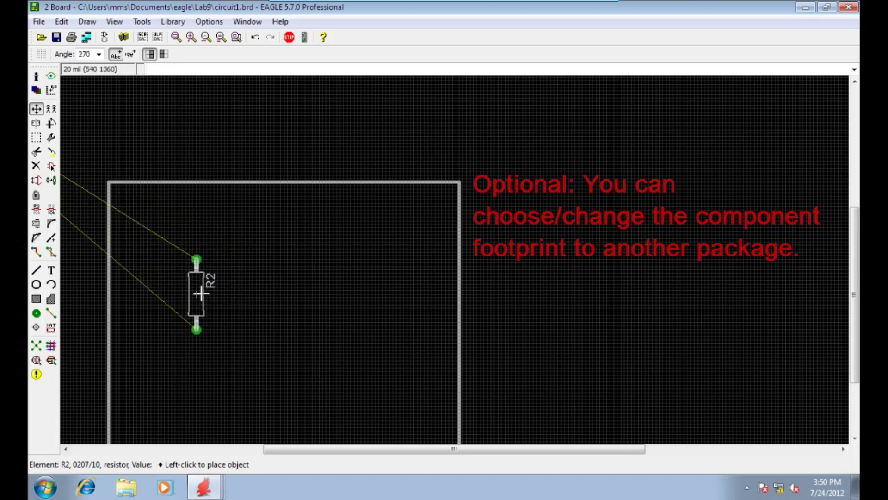
pyautogui.click(190, 294)
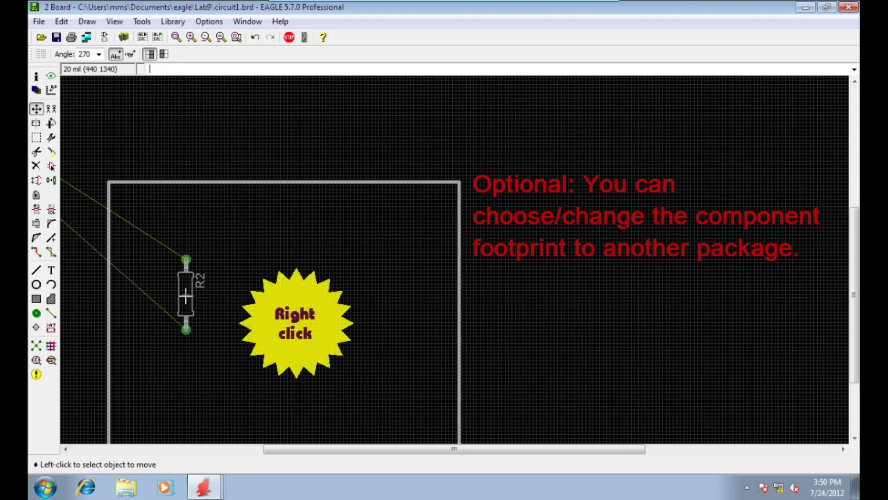
# Change R2's package to R-US_0207/12 in the Change package dialog
pyautogui.rightClick(186, 296)
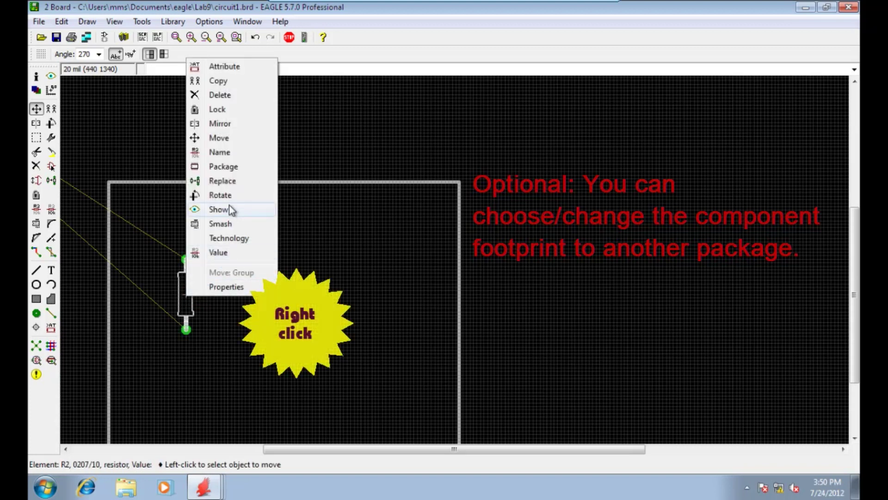
pyautogui.click(230, 171)
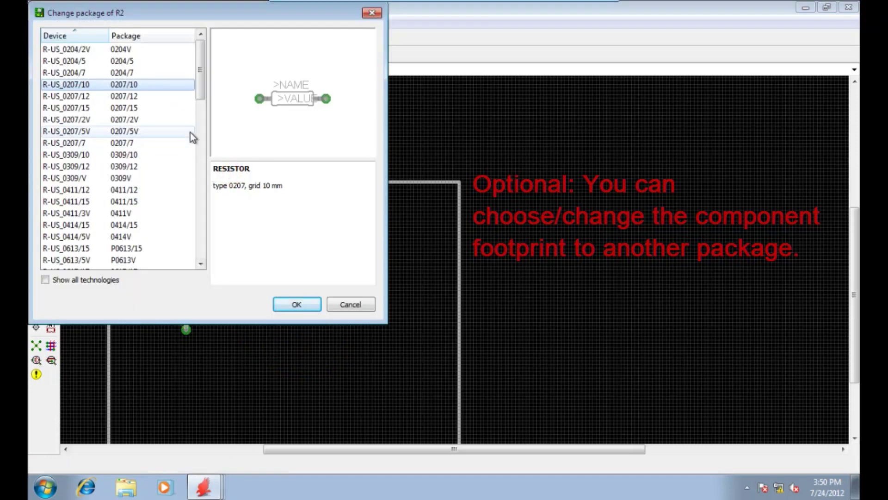
pyautogui.doubleClick(135, 110)
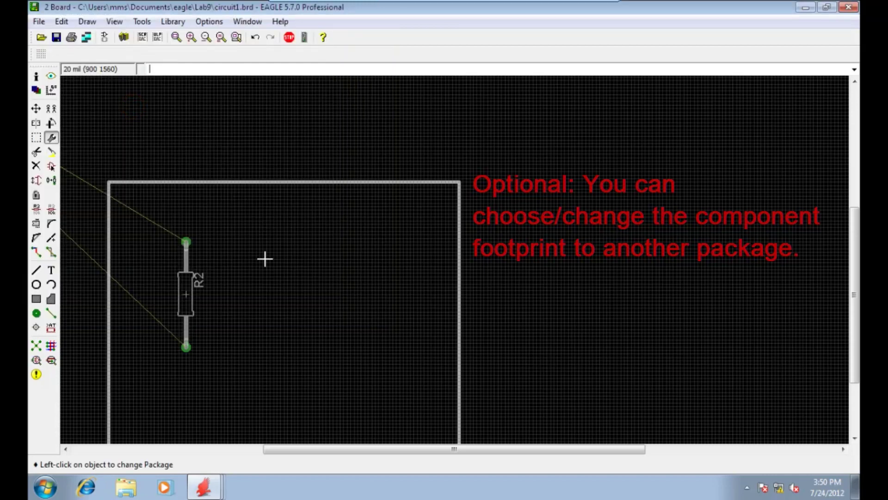
pyautogui.rightClick(185, 295)
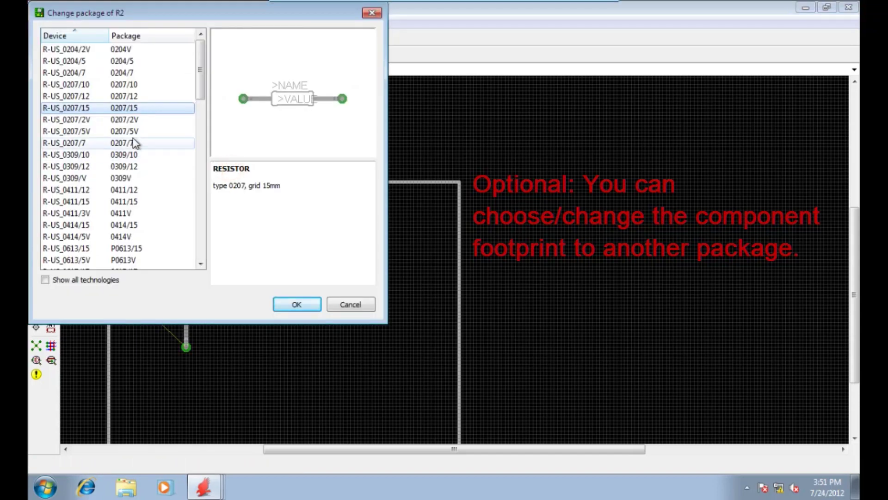
pyautogui.click(144, 97)
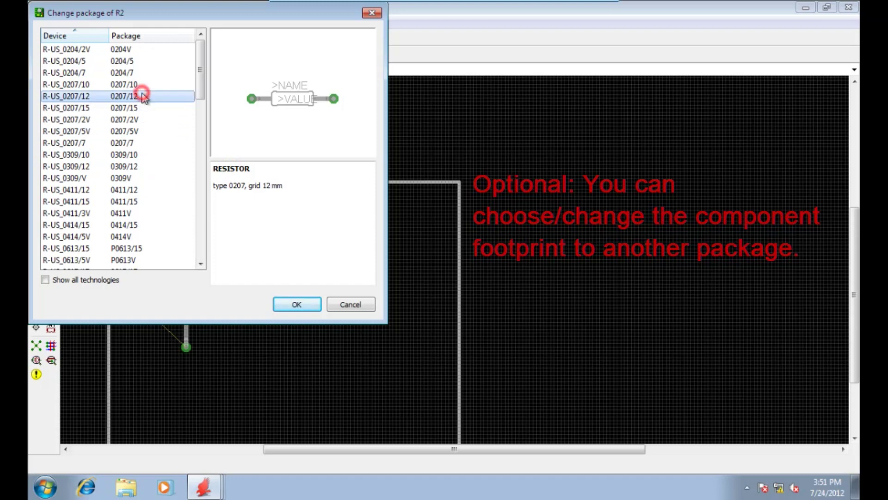
pyautogui.click(297, 305)
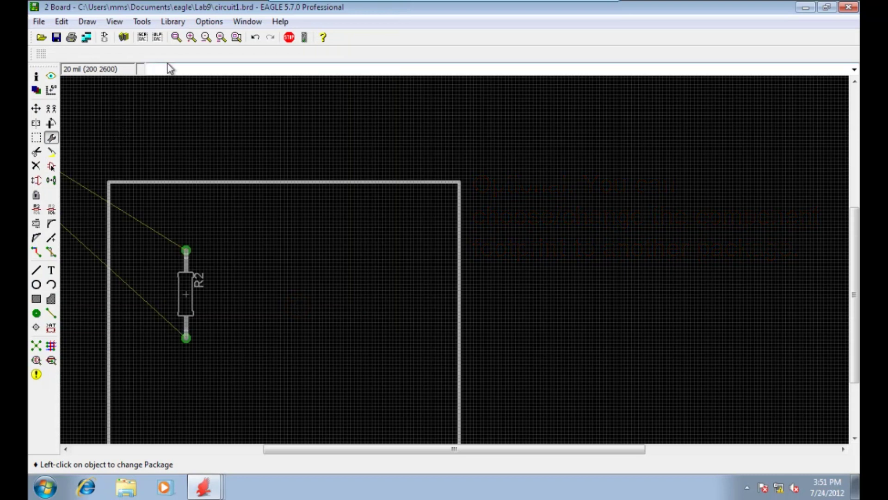
pyautogui.click(176, 38)
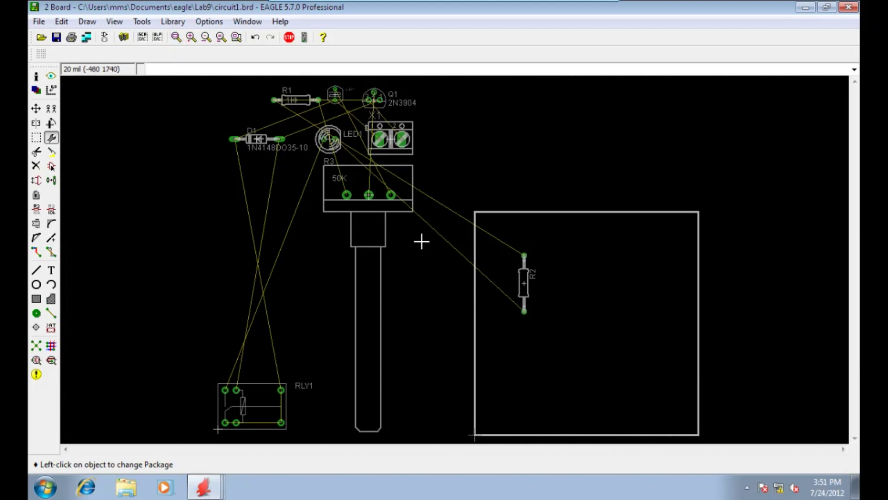
# Move diode D1 by name, rotate it to 270°, and place it beside R2
pyautogui.click(37, 110)
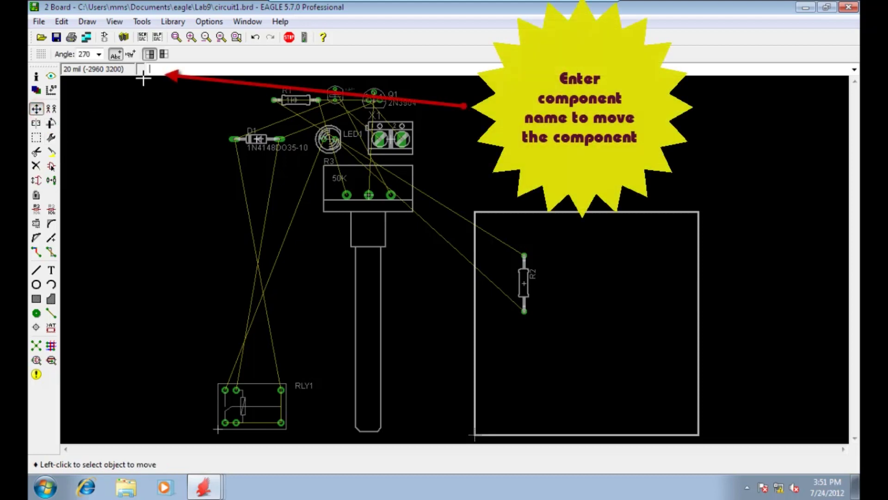
pyautogui.write('d1')
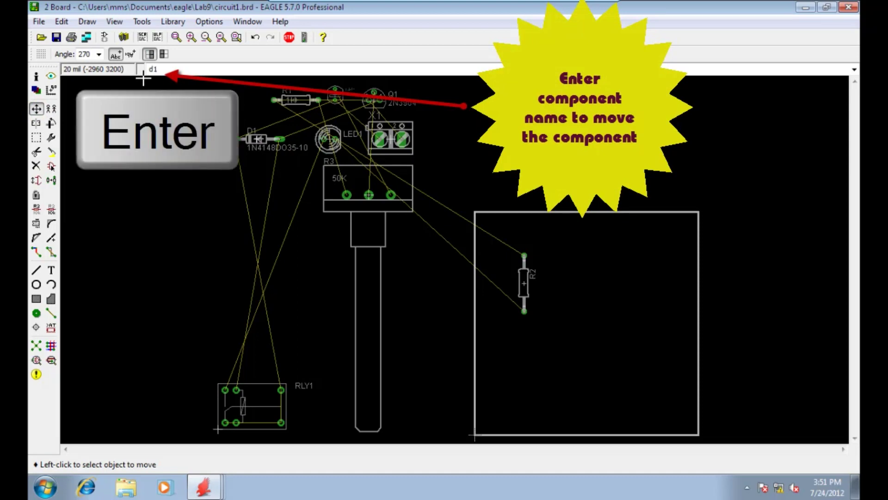
pyautogui.press('Return')
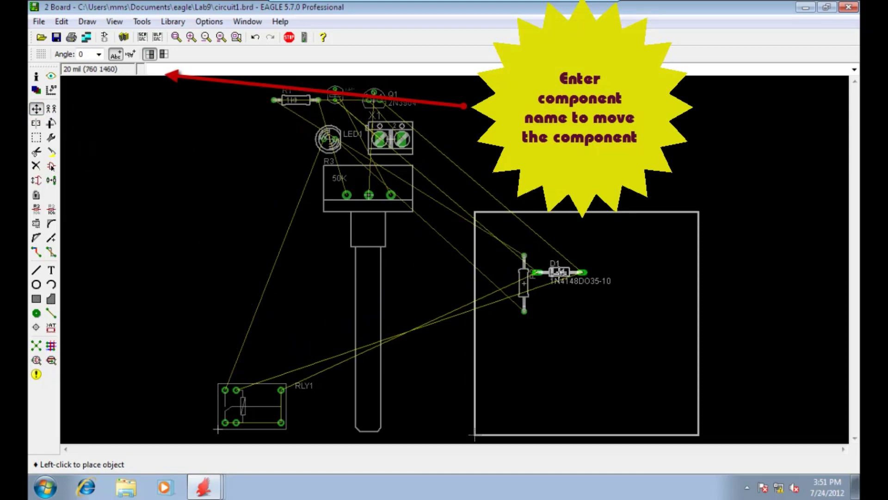
pyautogui.rightClick(567, 271)
pyautogui.rightClick(573, 277)
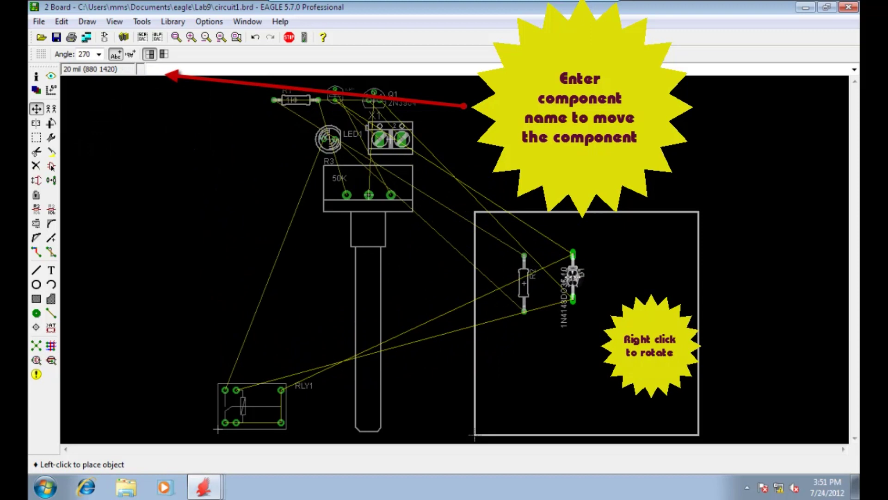
pyautogui.click(564, 284)
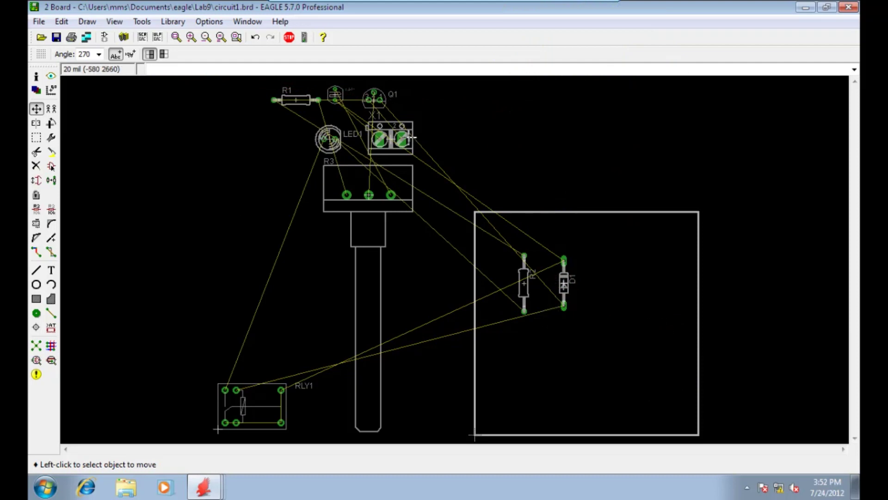
# Rotate connector X1 90° and place it in the outline's upper-left corner
pyautogui.click(395, 138)
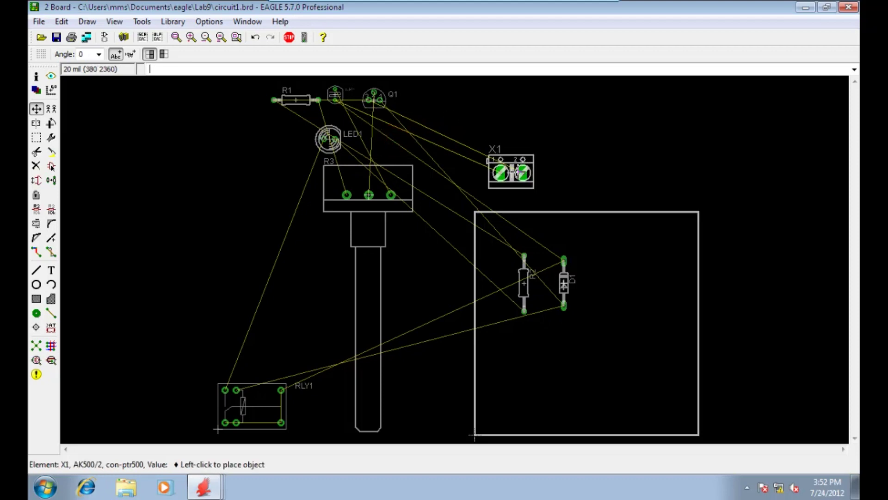
pyautogui.rightClick(509, 183)
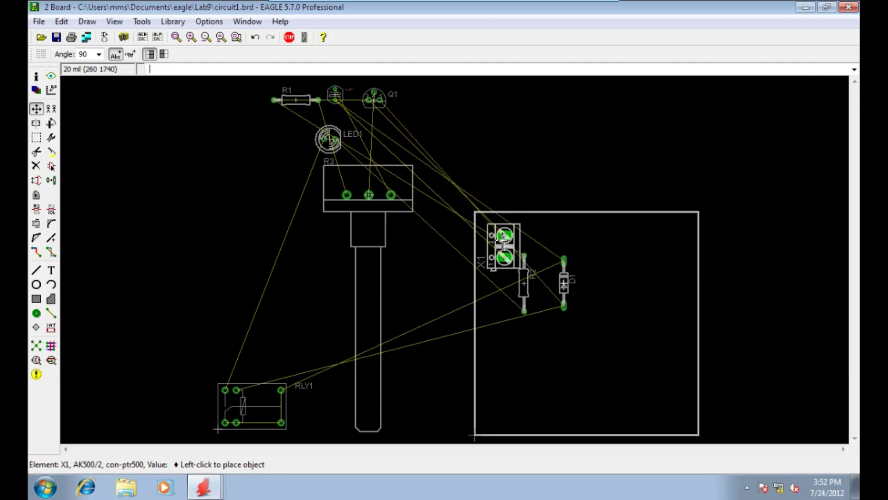
pyautogui.click(503, 239)
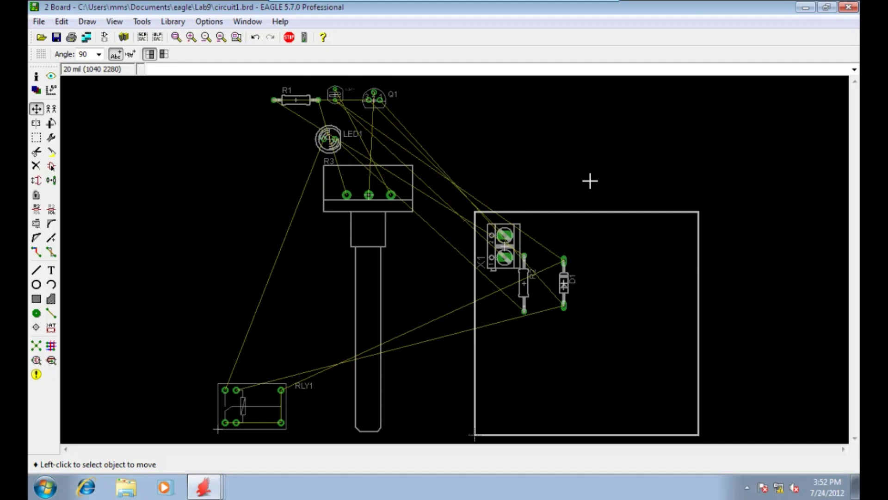
# Reposition X1 and R2 for 30 mil spacing, then zoom to fit the board
pyautogui.click(189, 39)
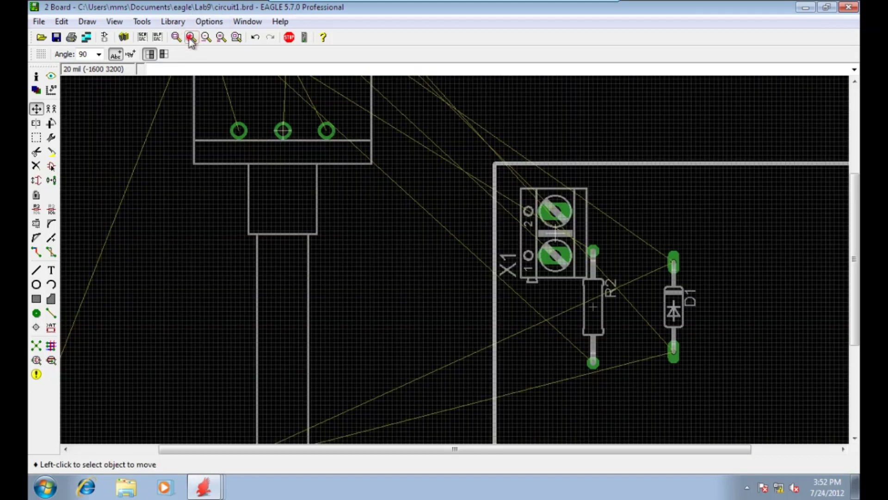
pyautogui.click(189, 39)
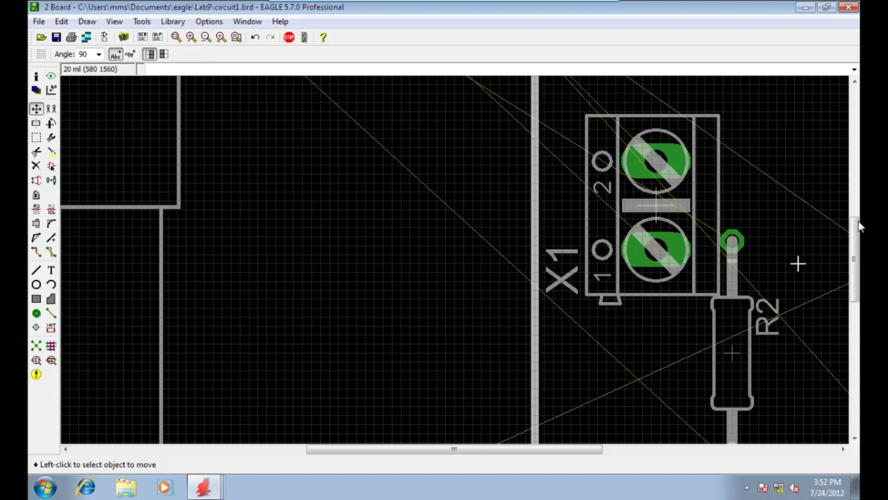
pyautogui.click(843, 450)
pyautogui.click(843, 450)
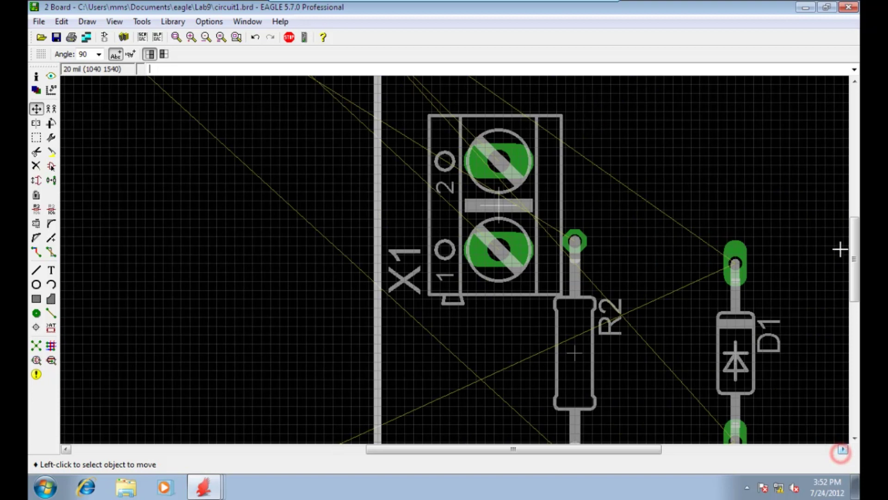
pyautogui.click(854, 83)
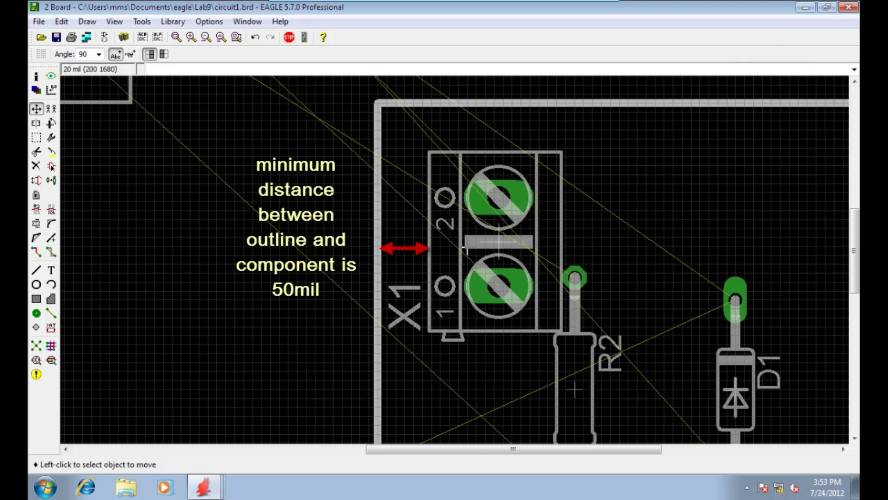
pyautogui.click(495, 241)
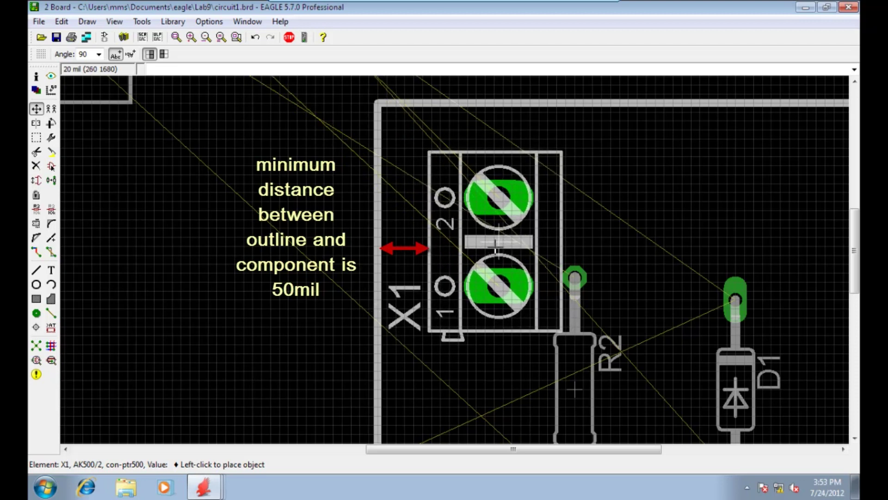
pyautogui.click(496, 249)
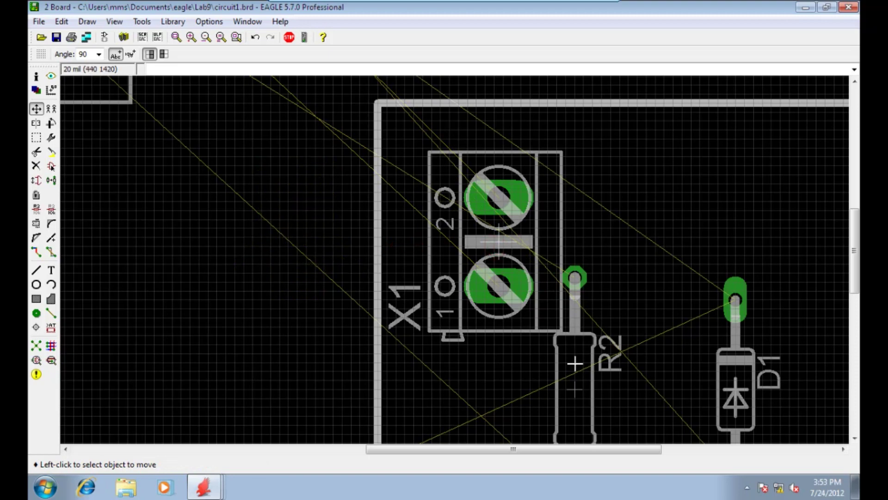
pyautogui.click(579, 392)
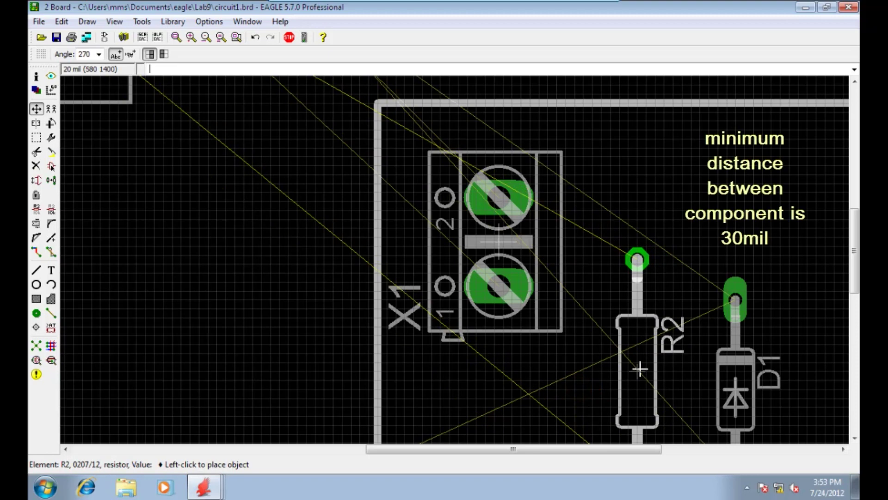
pyautogui.click(640, 369)
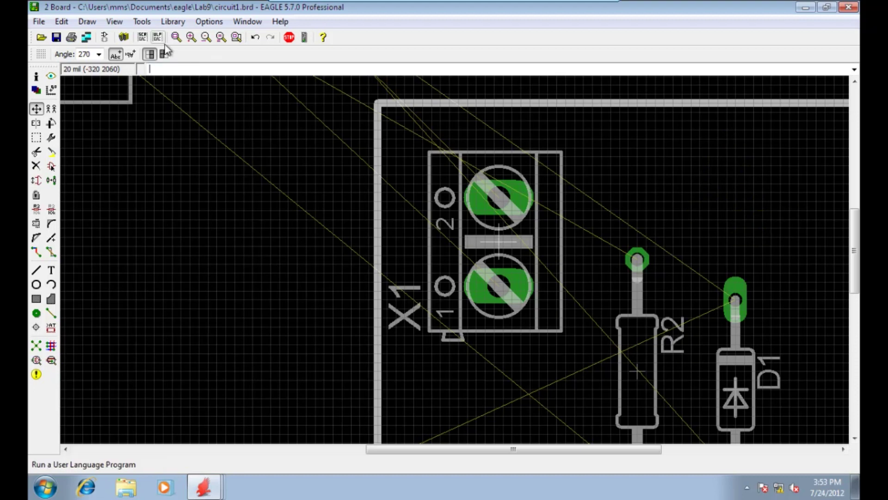
pyautogui.click(178, 40)
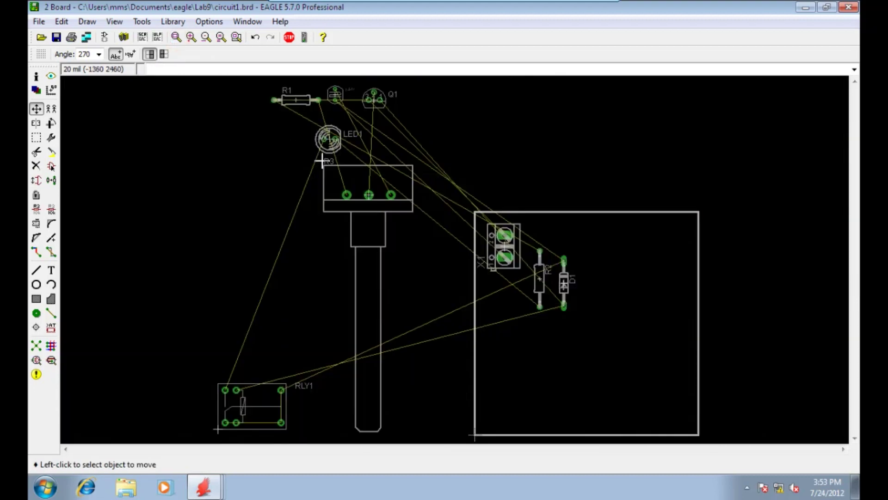
# Place R3 rotated 180° at the top, RLY1 lower down, and D1 beside it
pyautogui.click(370, 198)
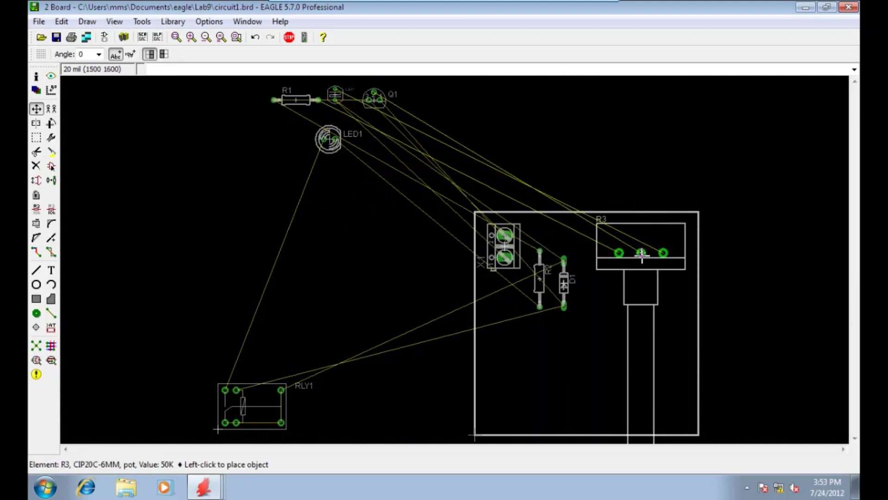
pyautogui.rightClick(642, 256)
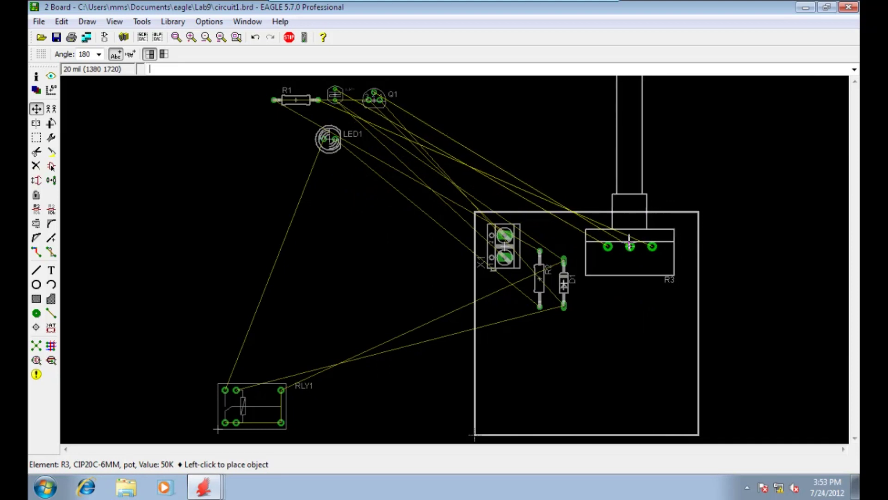
pyautogui.click(628, 239)
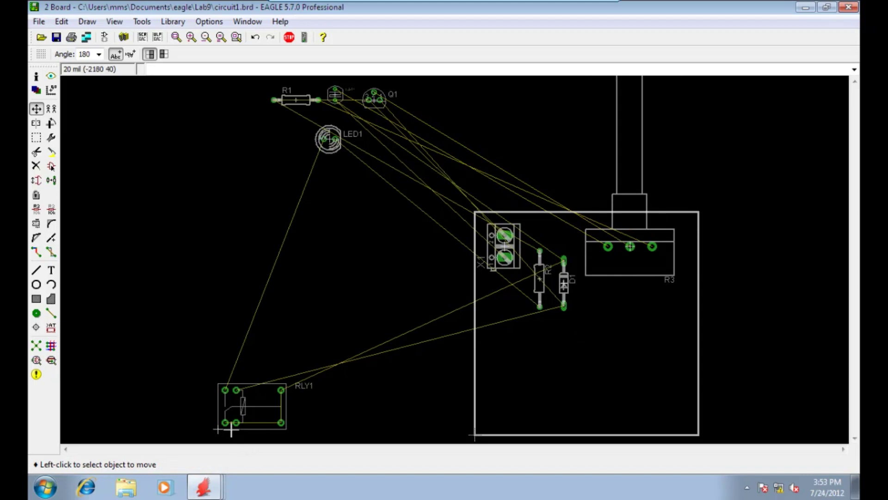
pyautogui.click(220, 429)
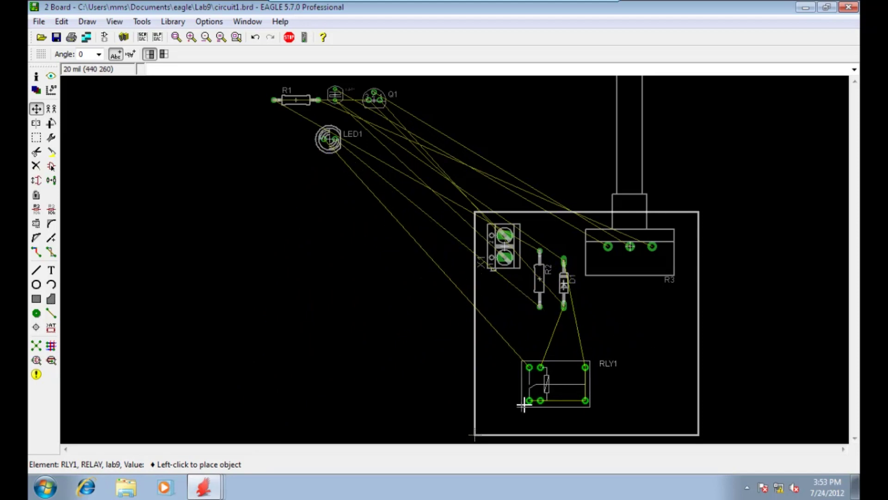
pyautogui.click(537, 405)
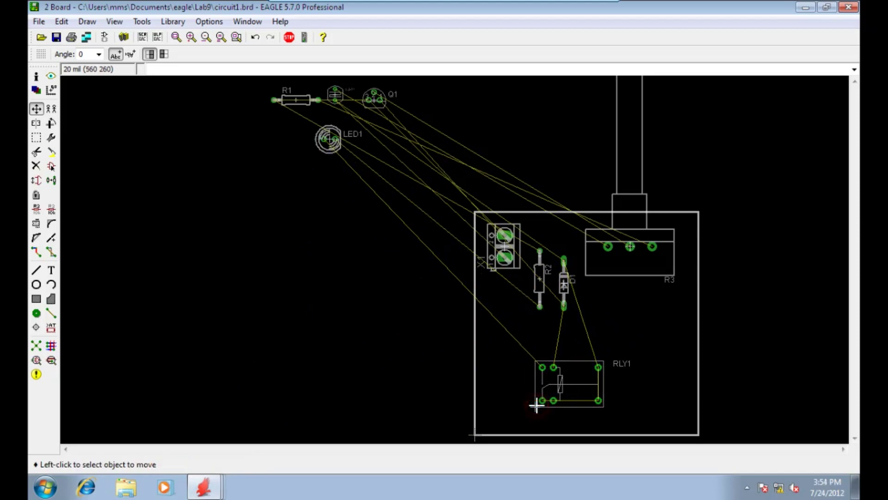
pyautogui.click(565, 286)
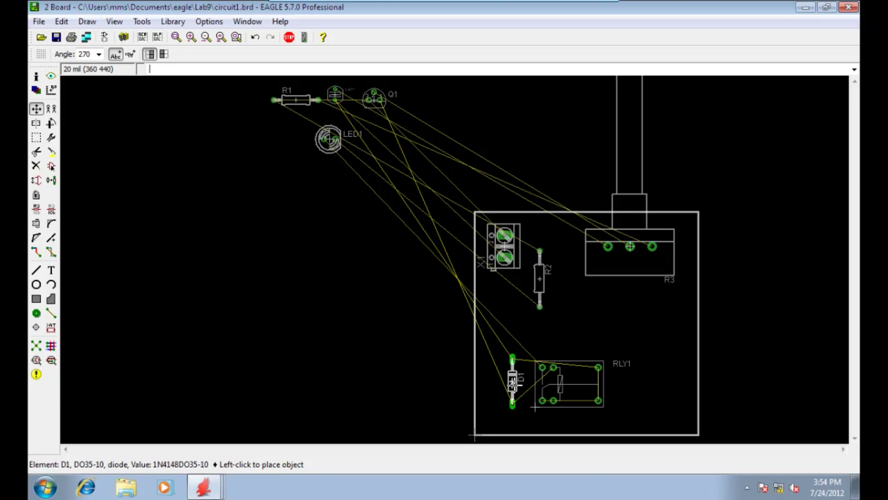
pyautogui.click(514, 385)
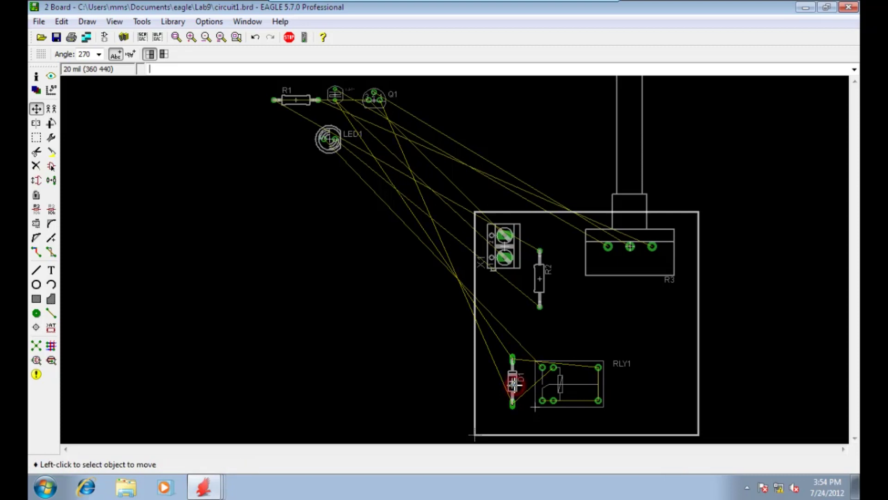
# Rotate relay RLY1 180°, re-place it, and recalculate the airwires with Ratsnest
pyautogui.click(533, 406)
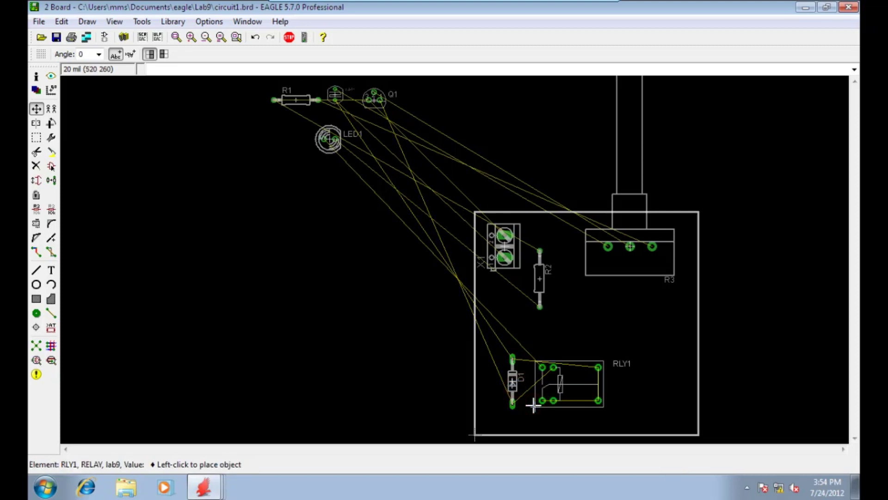
pyautogui.rightClick(534, 405)
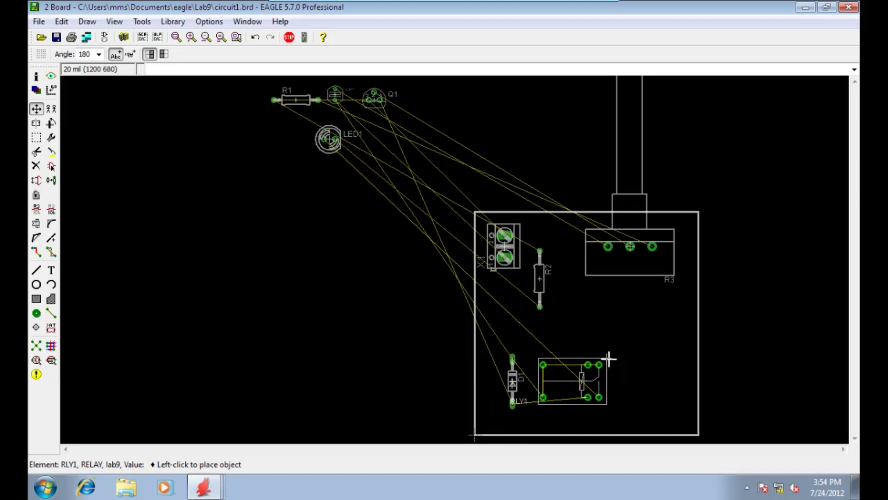
pyautogui.click(609, 359)
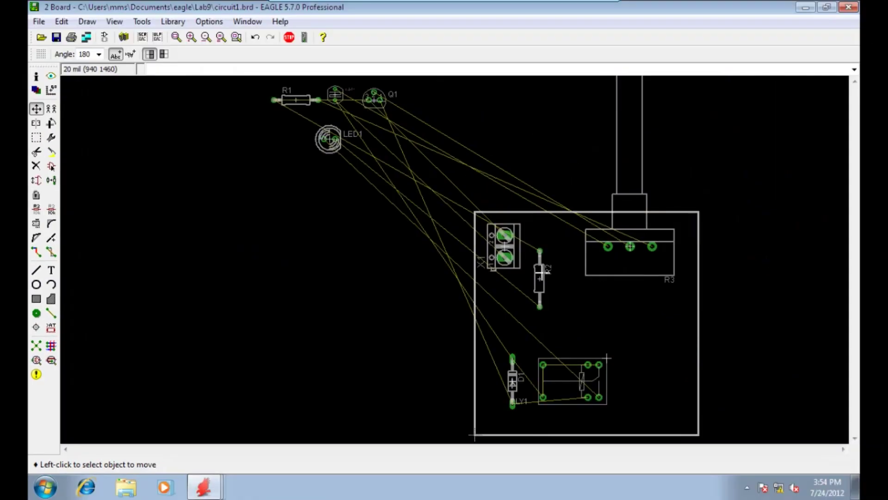
pyautogui.click(38, 348)
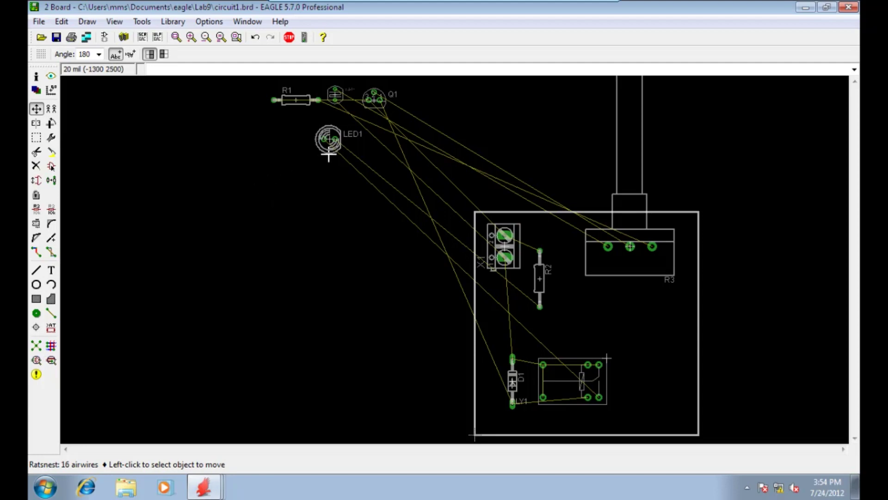
# Place LED1 at 0° on the right side and R2 vertically at the right edge
pyautogui.click(328, 143)
pyautogui.rightClick(629, 345)
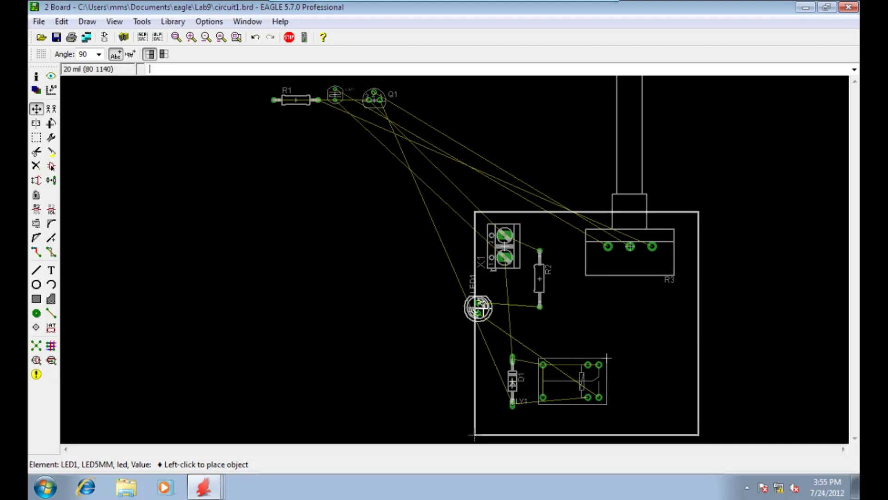
pyautogui.rightClick(648, 356)
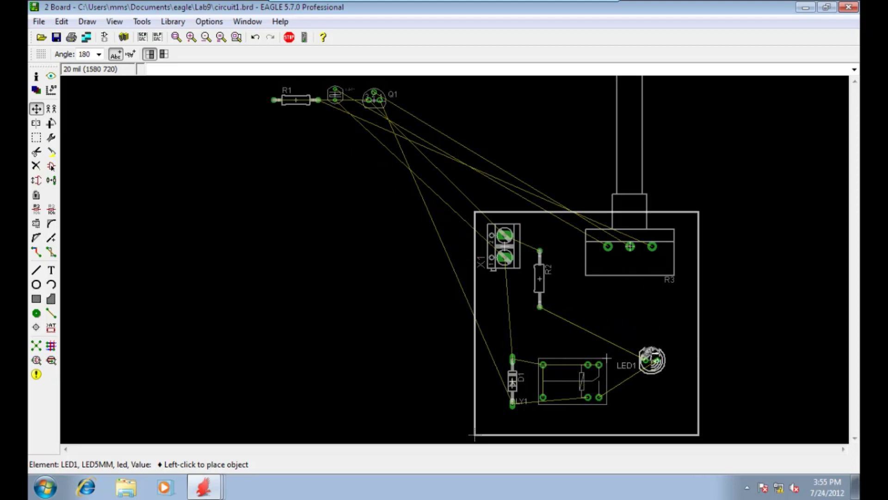
pyautogui.rightClick(634, 361)
pyautogui.click(639, 368)
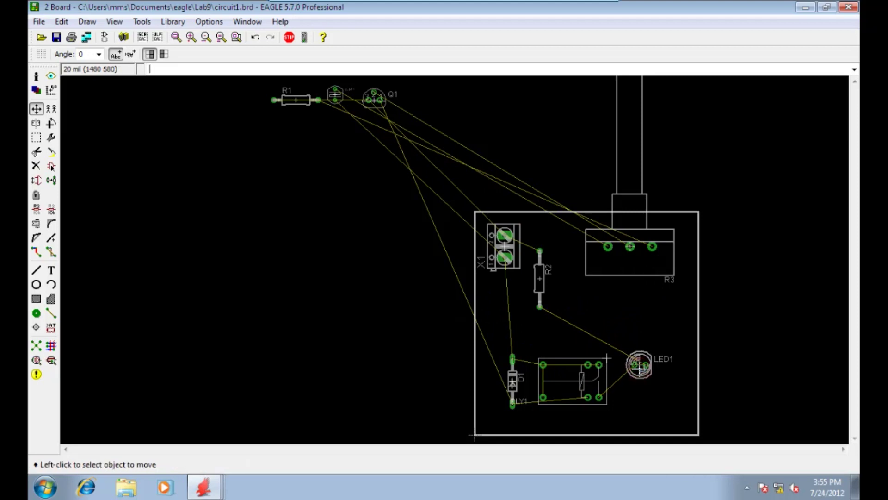
pyautogui.click(540, 279)
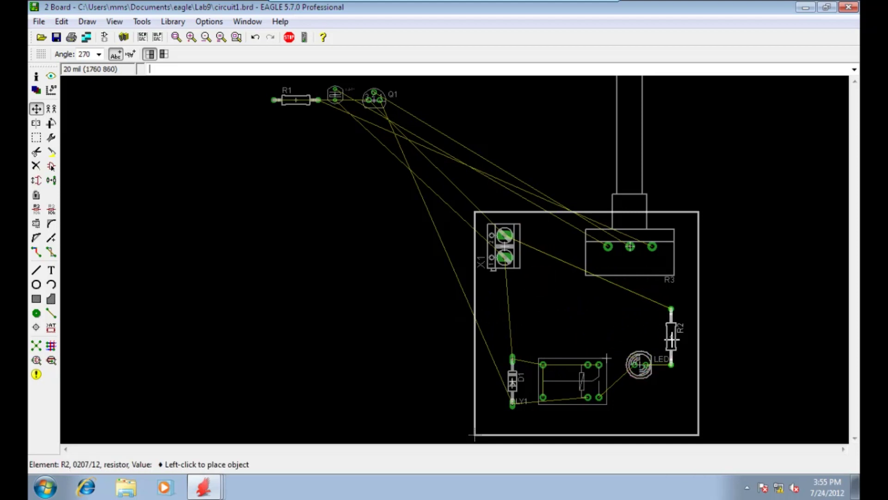
pyautogui.click(671, 340)
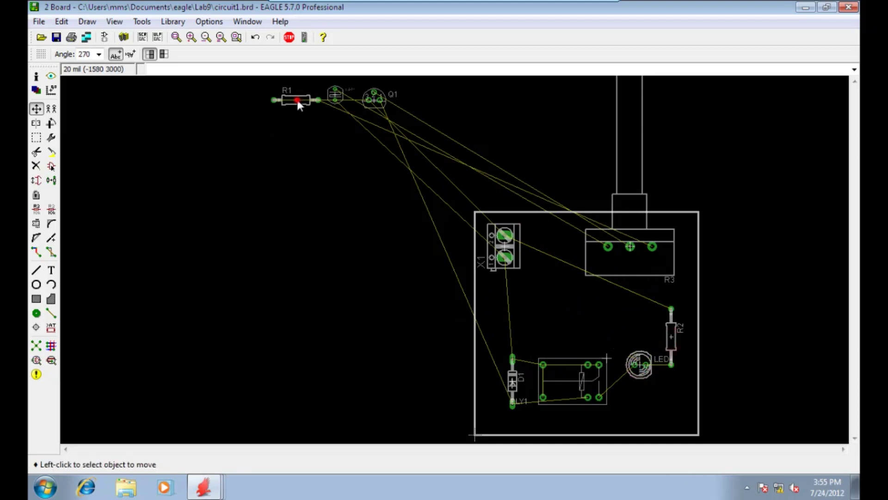
# Place R1 below R3, and Q1 and LDR1 rotated to 270°, inside the board
pyautogui.click(297, 100)
pyautogui.click(650, 291)
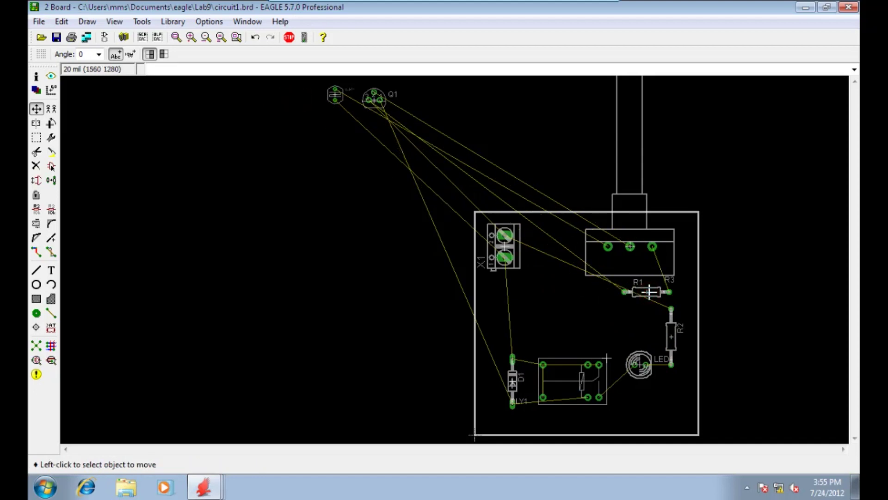
pyautogui.click(375, 99)
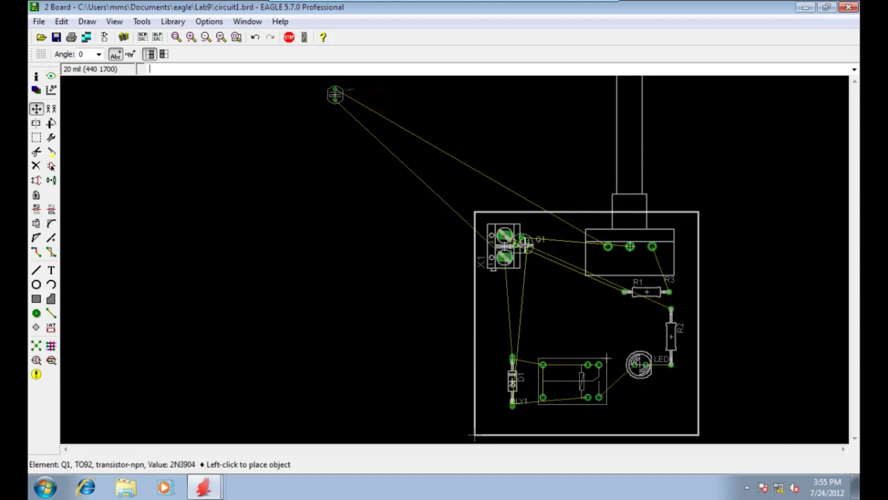
pyautogui.rightClick(560, 301)
pyautogui.rightClick(560, 302)
pyautogui.rightClick(561, 302)
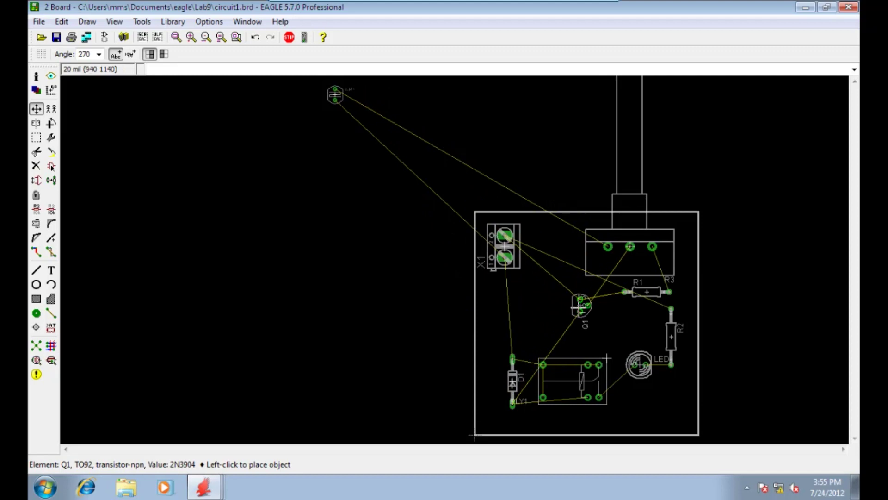
pyautogui.click(578, 304)
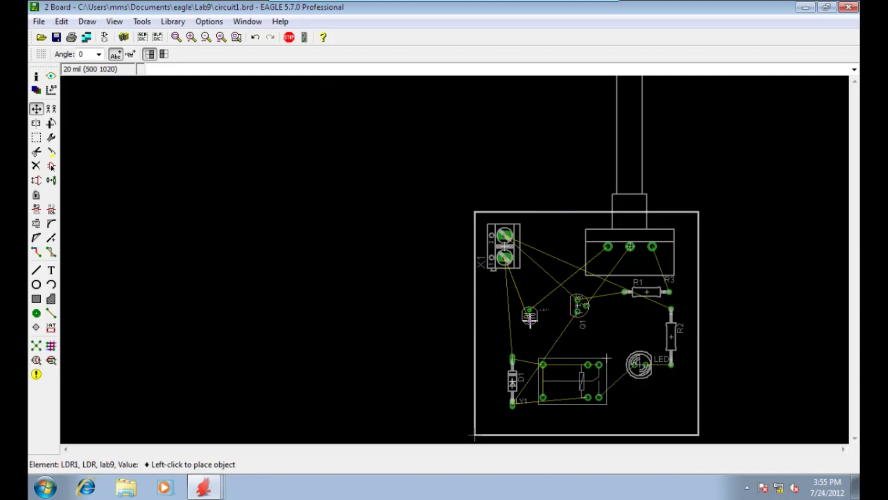
pyautogui.rightClick(530, 315)
pyautogui.click(519, 321)
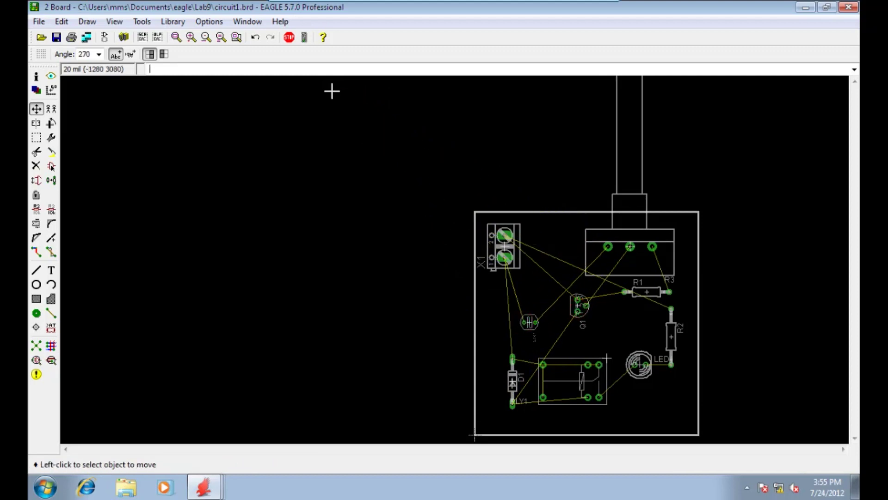
# Zoom the view to frame the board and its parts, then recalculate the airwires with Ratsnest
pyautogui.click(237, 41)
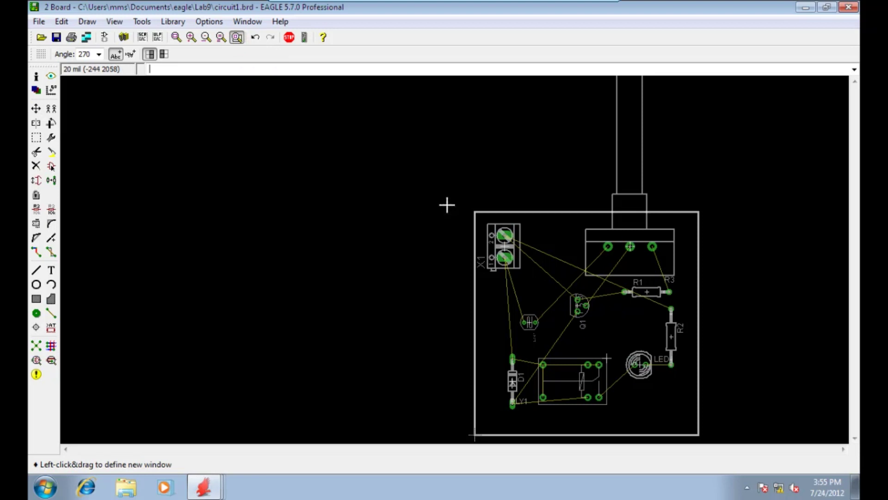
pyautogui.moveTo(579, 353)
pyautogui.mouseDown()
pyautogui.moveTo(686, 407)
pyautogui.moveTo(709, 441)
pyautogui.mouseUp()
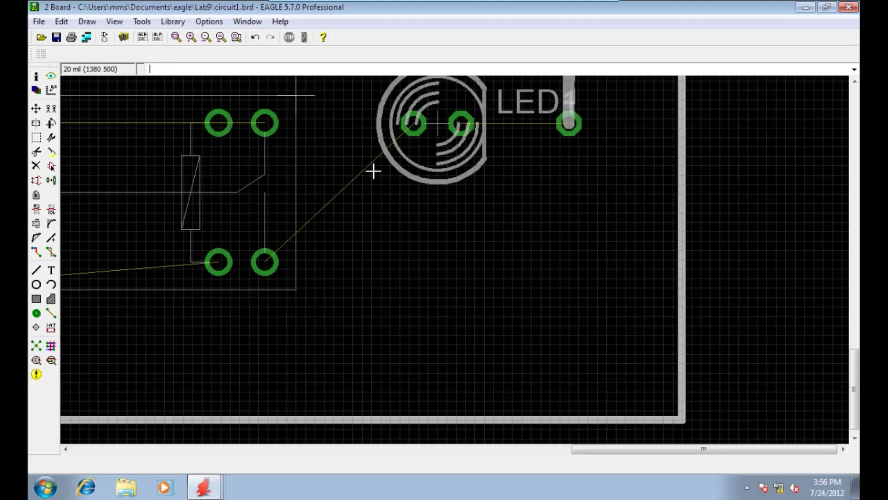
pyautogui.click(175, 37)
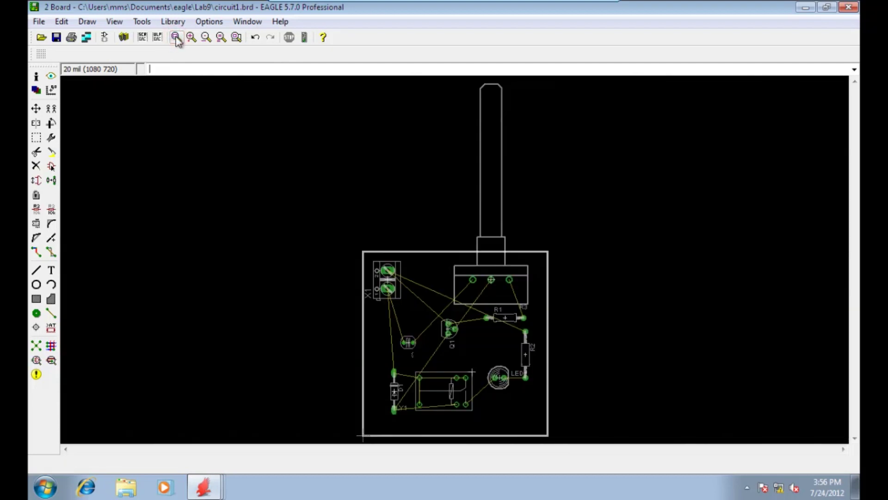
pyautogui.click(237, 39)
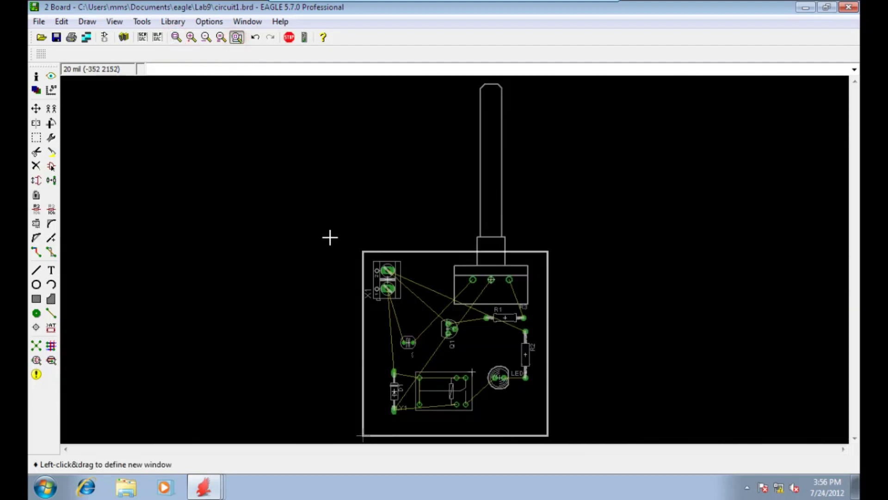
pyautogui.moveTo(334, 241)
pyautogui.mouseDown()
pyautogui.moveTo(516, 439)
pyautogui.moveTo(554, 442)
pyautogui.mouseUp()
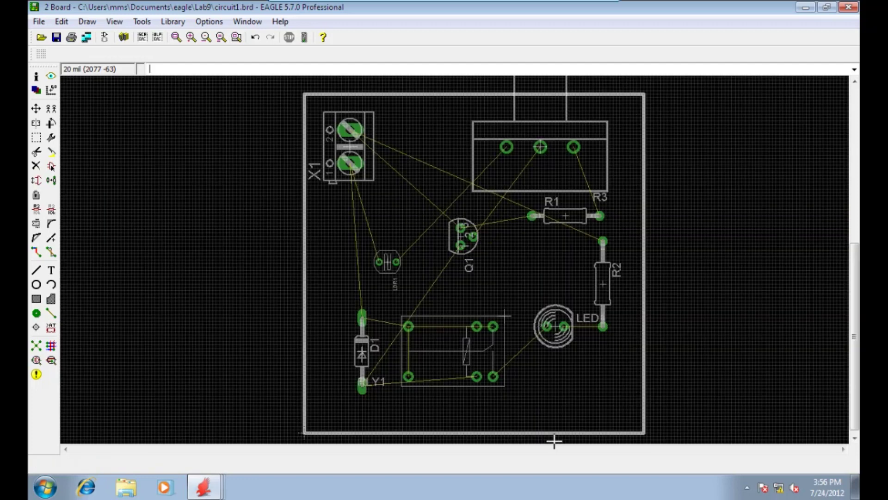
pyautogui.click(34, 351)
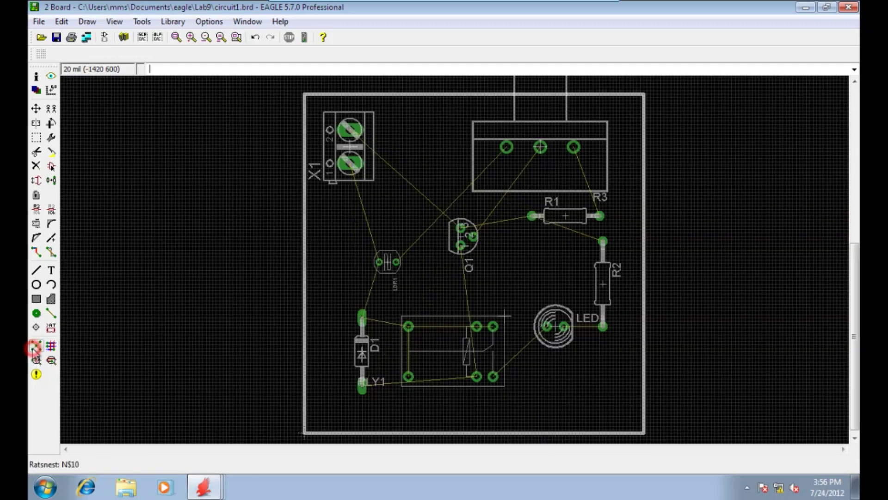
# Drop the X1 connector into its final position
pyautogui.click(37, 110)
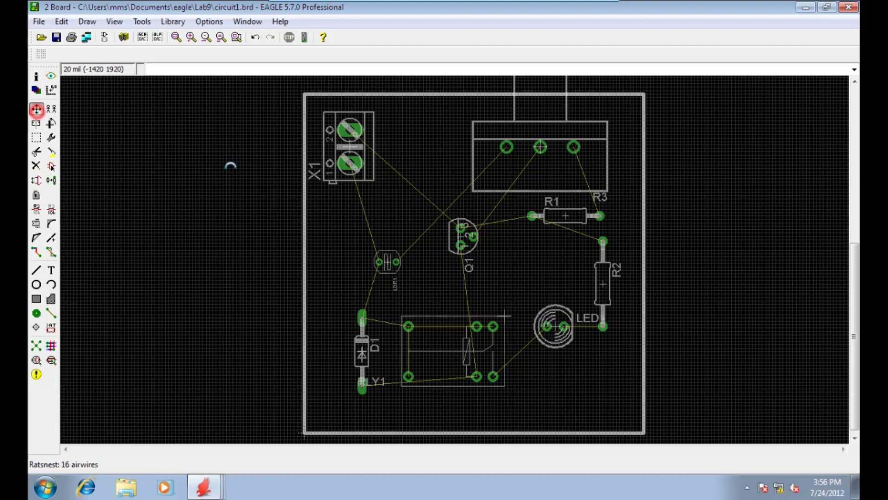
pyautogui.click(354, 147)
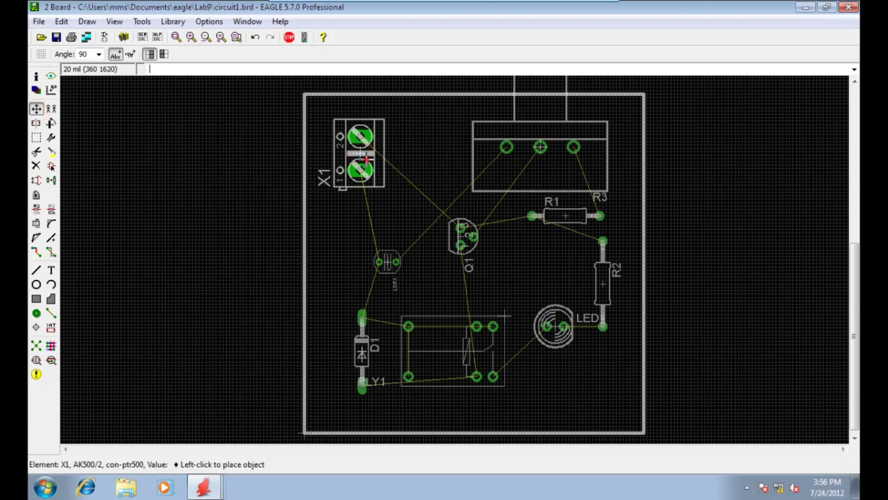
pyautogui.click(366, 158)
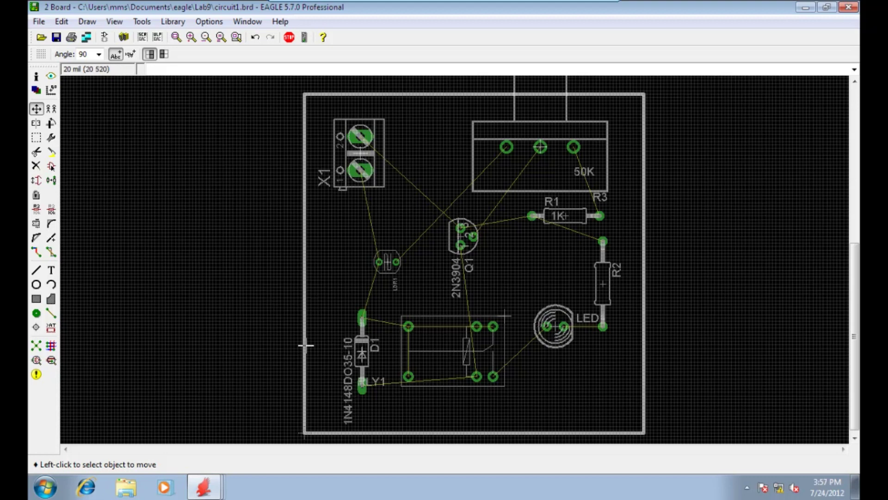
# Rotate diode D1 to 270° and shift it slightly left beside relay RLY1
pyautogui.click(36, 110)
pyautogui.click(366, 354)
pyautogui.rightClick(363, 351)
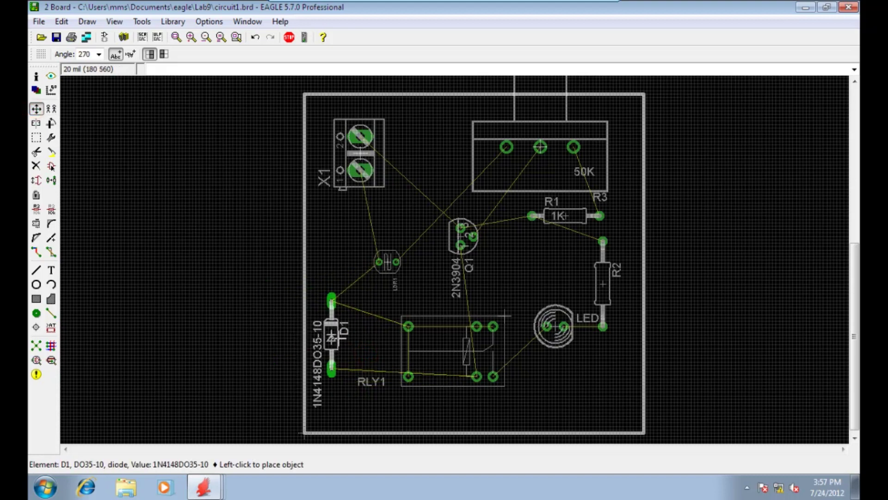
pyautogui.click(361, 348)
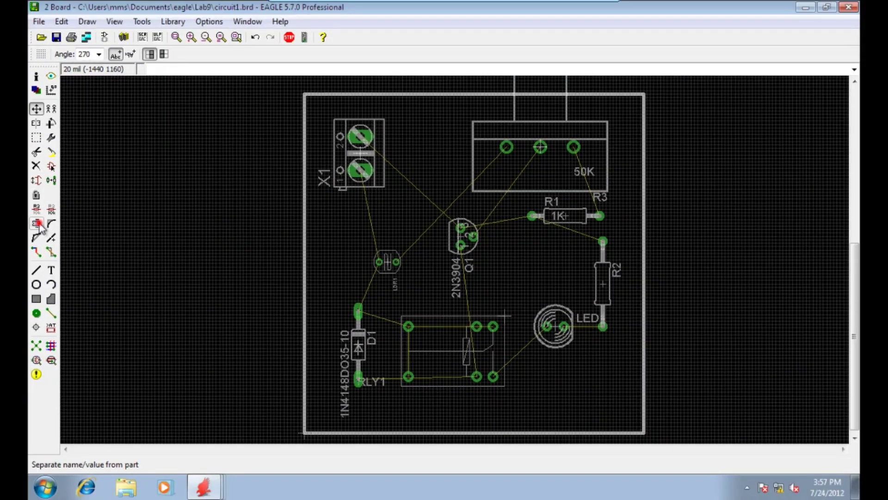
pyautogui.click(37, 224)
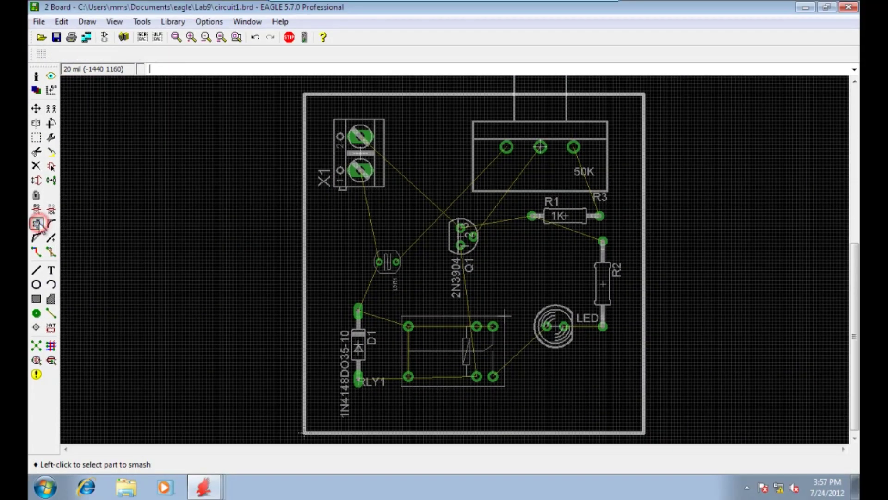
# Smash D1 and place its name label horizontally beside the diode
pyautogui.click(358, 345)
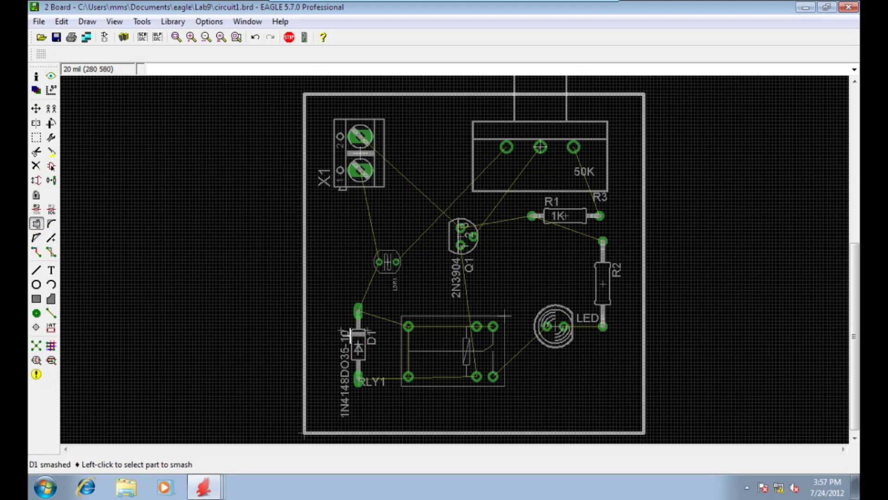
pyautogui.click(35, 108)
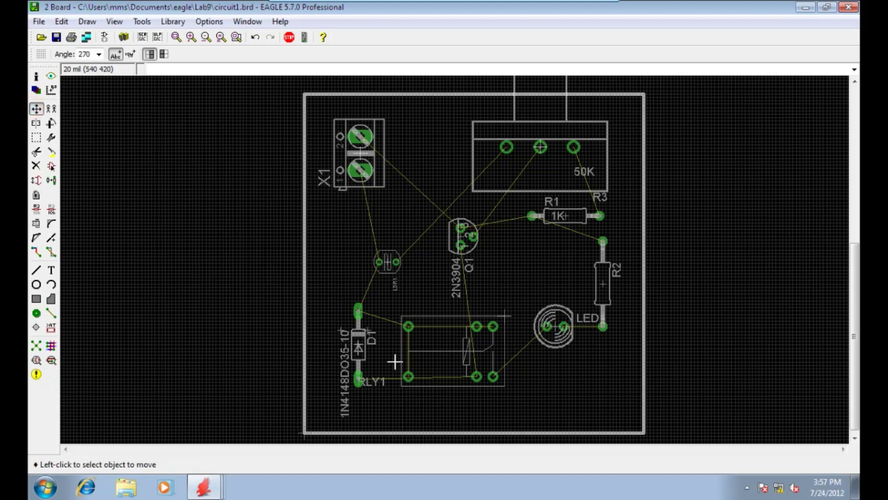
pyautogui.click(375, 334)
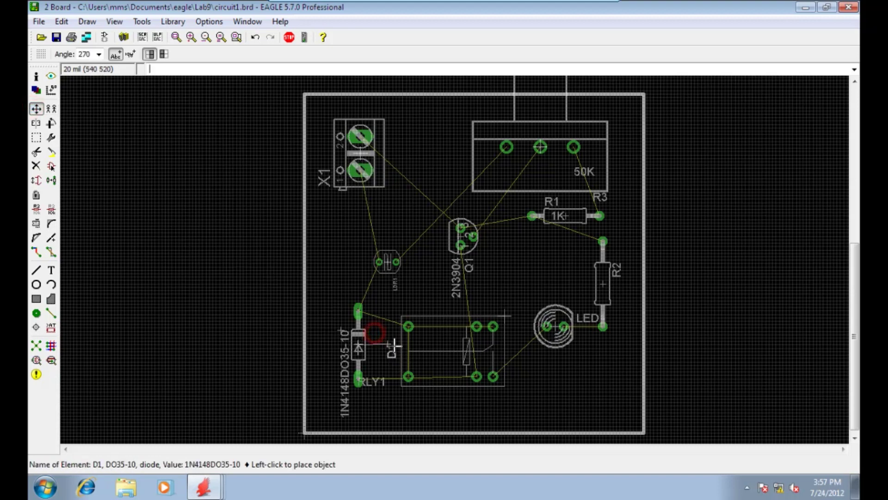
pyautogui.rightClick(388, 345)
pyautogui.rightClick(388, 346)
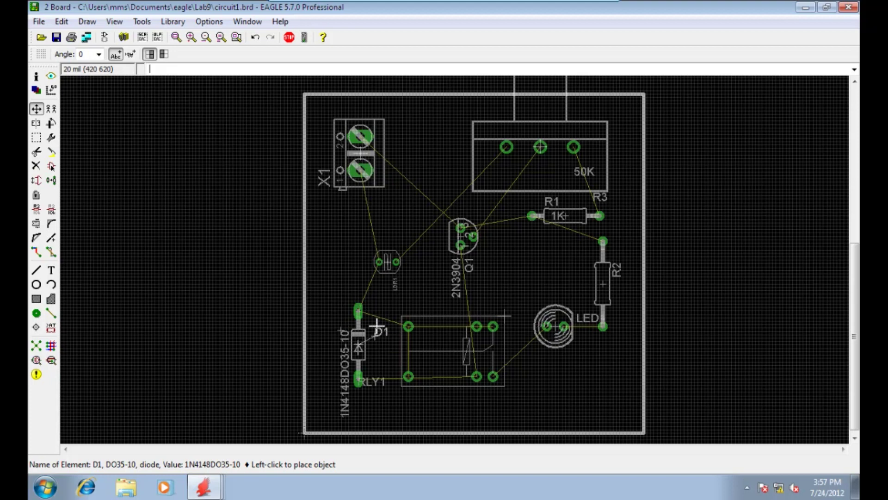
pyautogui.click(377, 327)
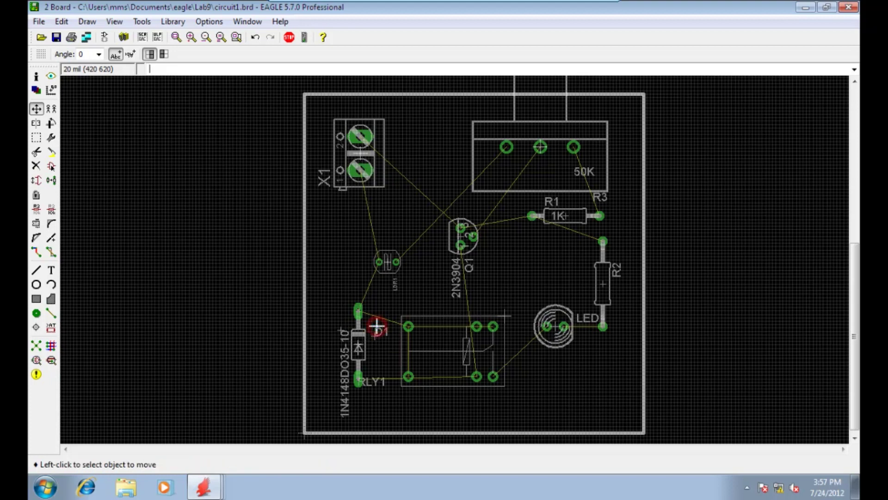
# Move the 1N4148DO35-10 value label up beside the diode, then shift D1 itself
pyautogui.click(339, 330)
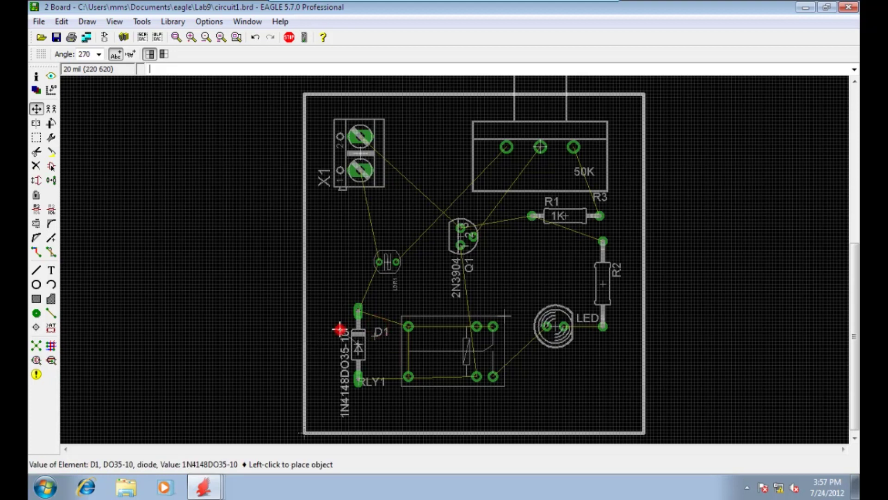
pyautogui.click(334, 290)
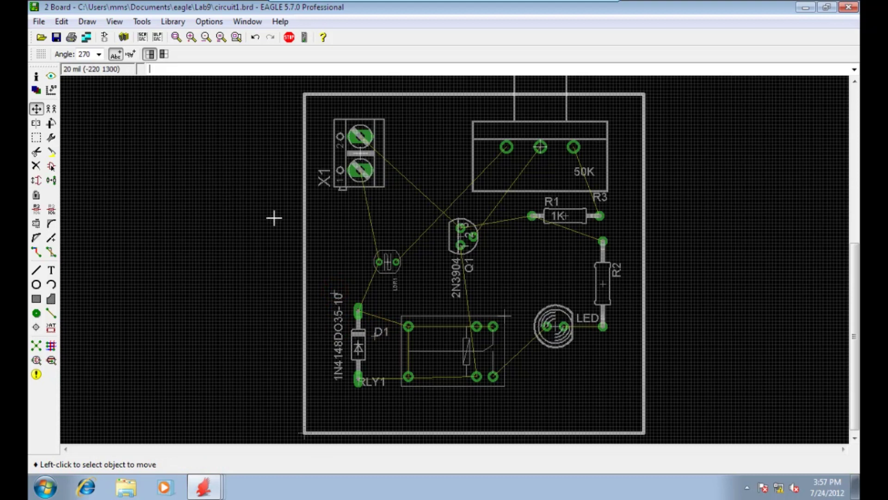
pyautogui.click(338, 332)
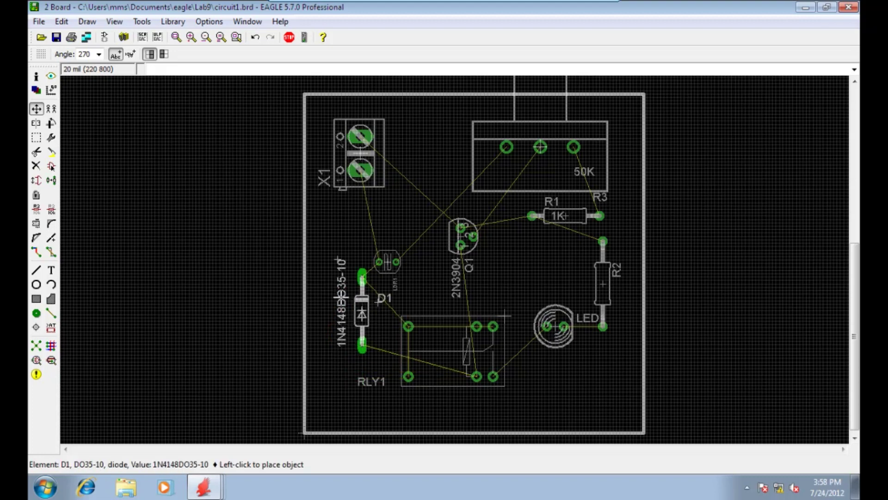
pyautogui.click(337, 330)
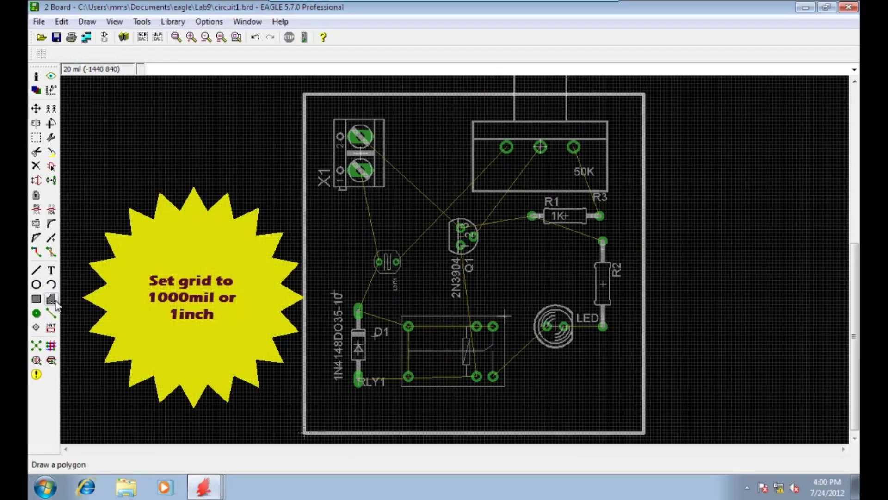
# Start a copper pour polygon with the grid set to 1000 mil
pyautogui.click(52, 298)
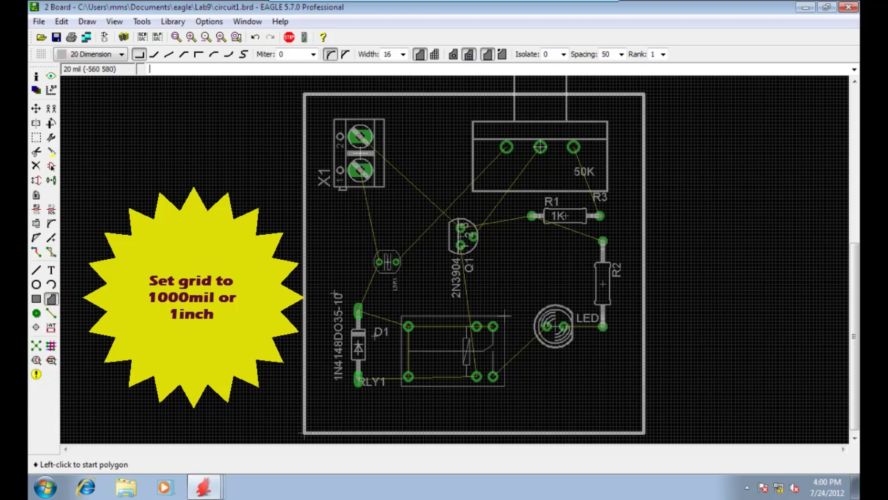
pyautogui.click(42, 54)
pyautogui.write('1000')
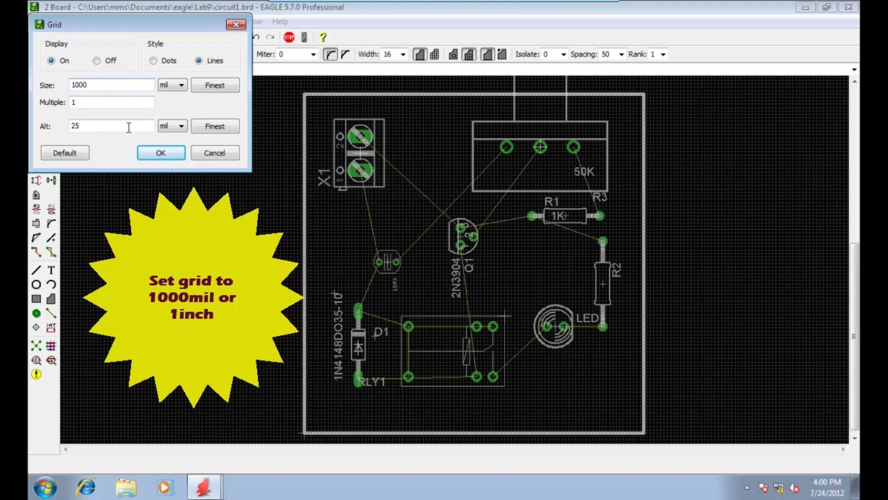
pyautogui.click(162, 155)
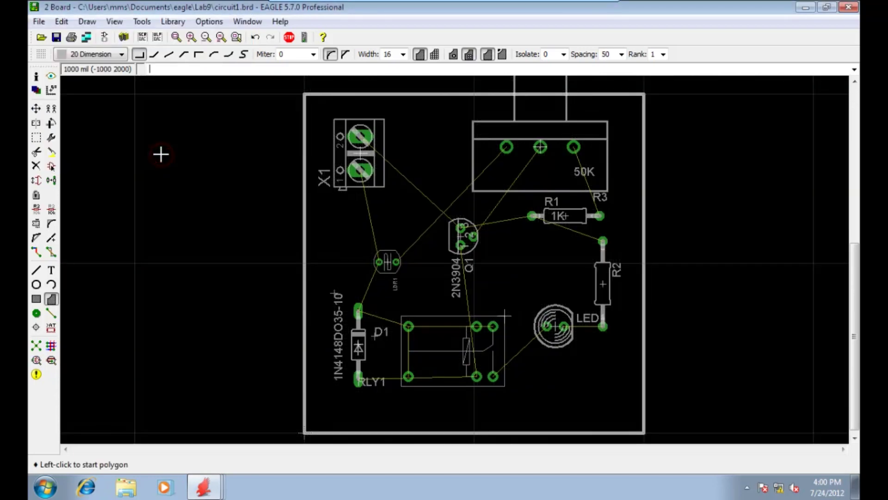
# Put the polygon on 16 Bottom with 32 mil width and 32 mil isolation, starting lower-left
pyautogui.click(123, 55)
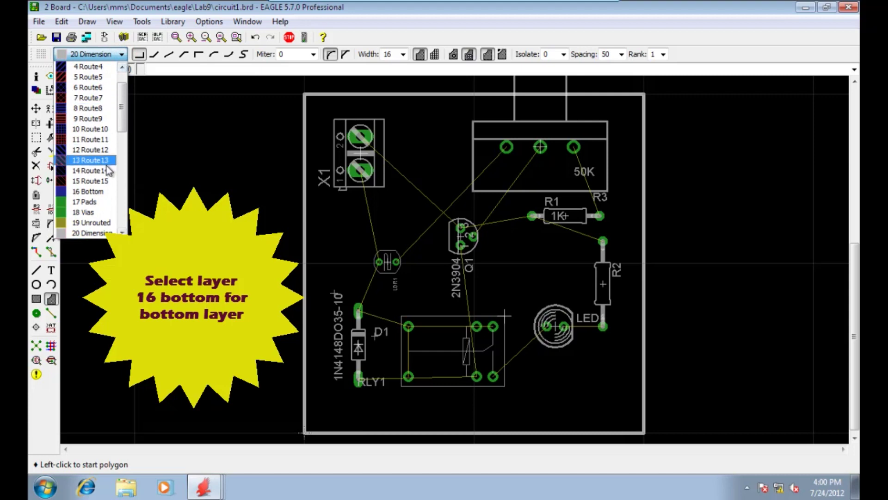
pyautogui.click(105, 192)
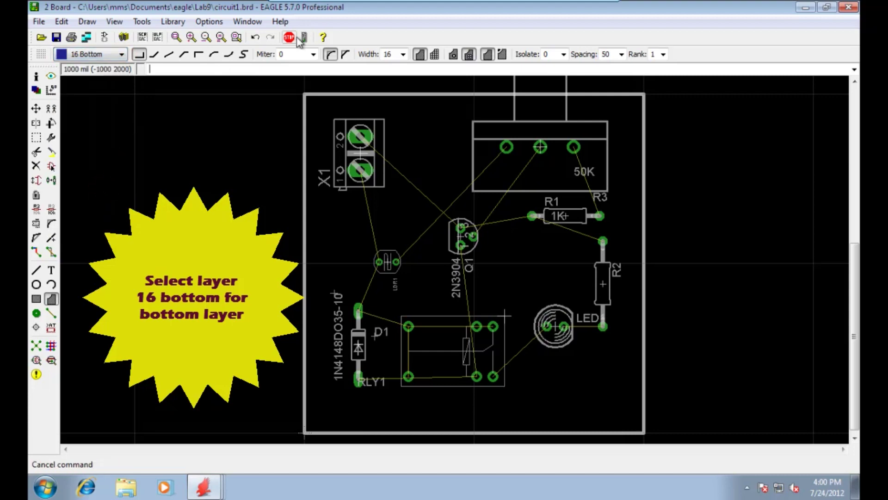
pyautogui.click(403, 56)
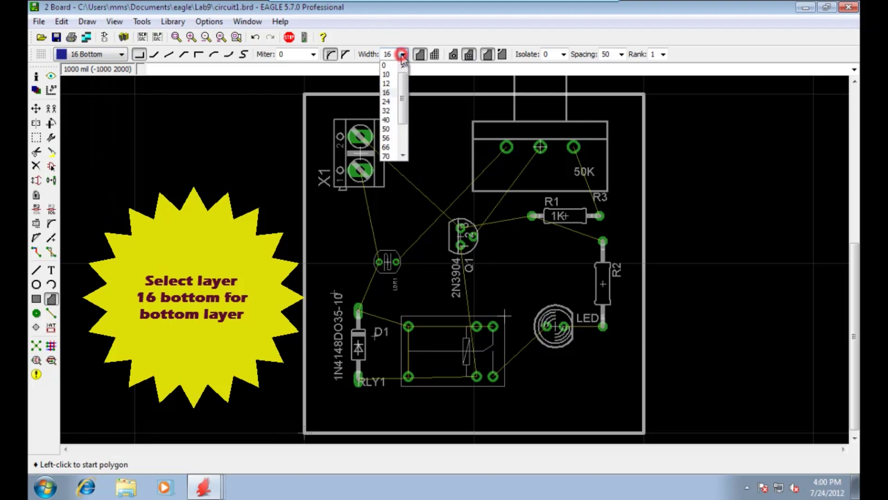
pyautogui.click(394, 111)
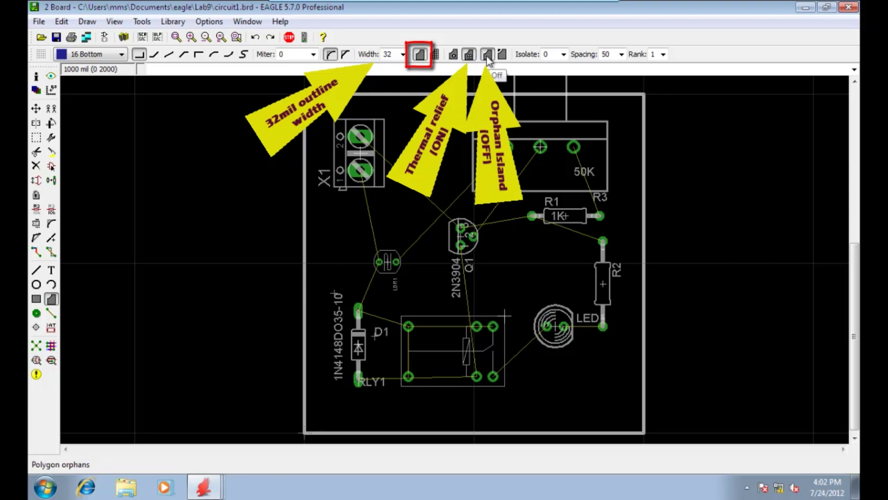
pyautogui.click(564, 55)
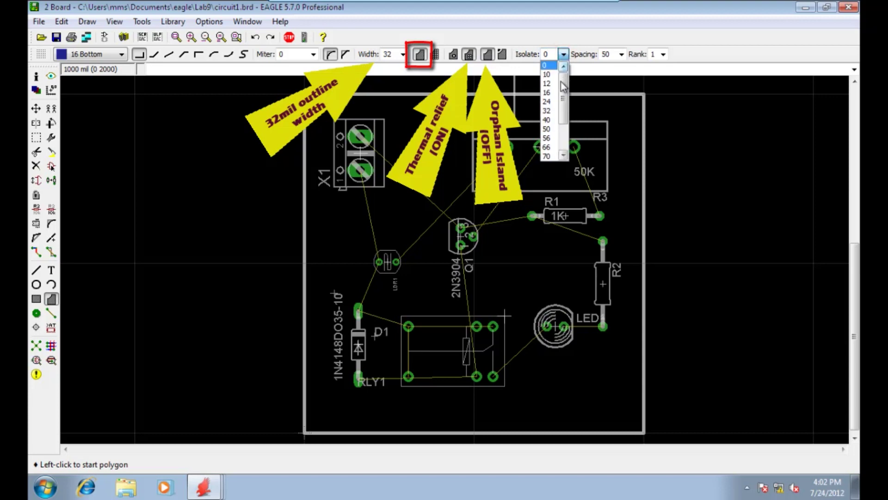
pyautogui.click(548, 110)
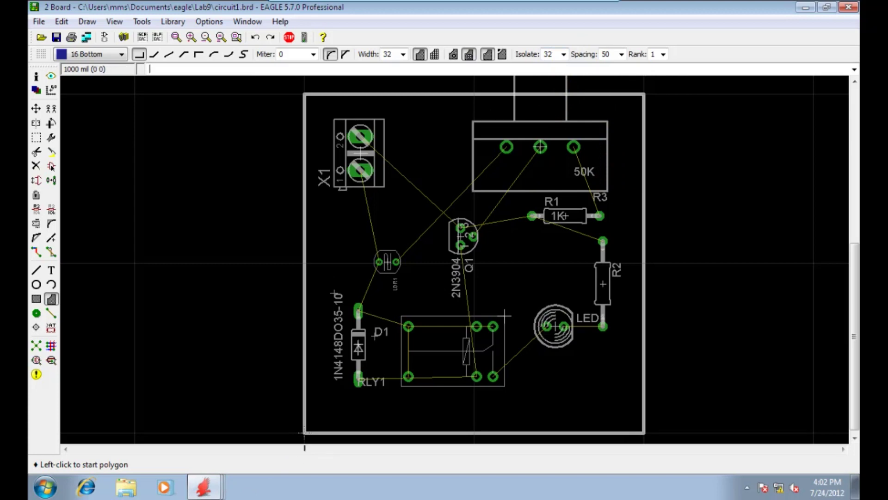
pyautogui.click(304, 433)
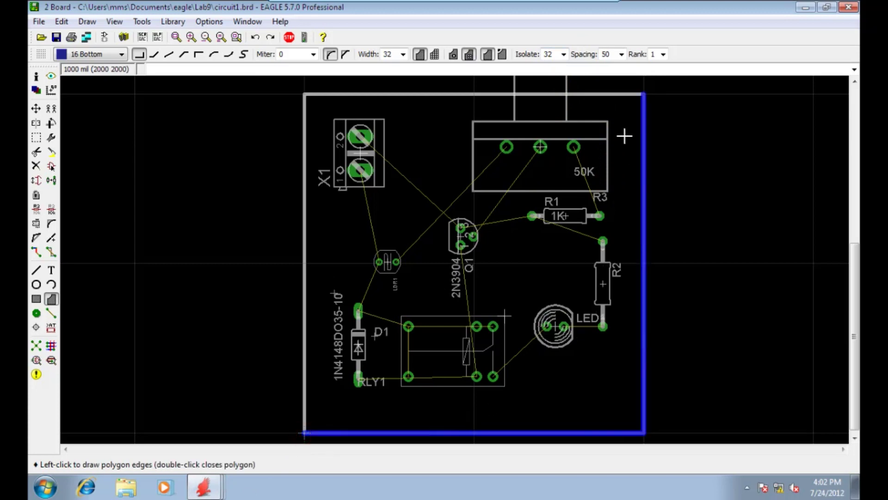
# Trace the polygon through the top-right and top-left board corners and close it at the start
pyautogui.click(638, 97)
pyautogui.click(287, 178)
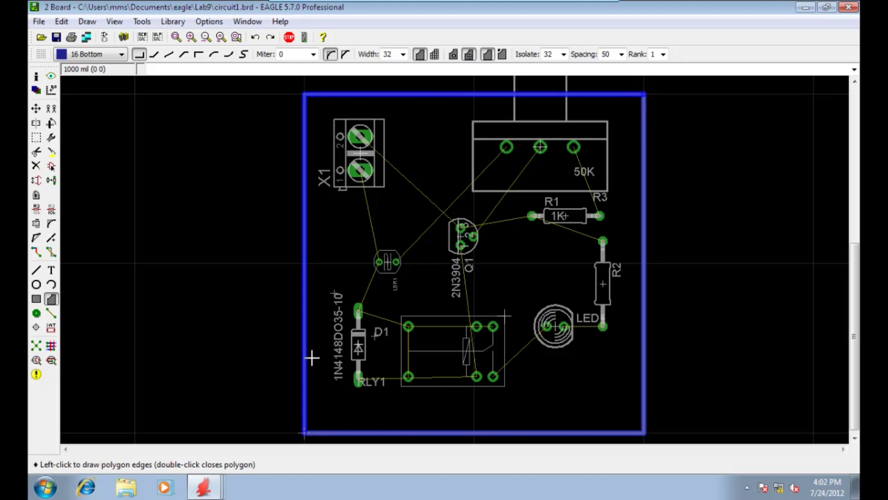
pyautogui.doubleClick(302, 422)
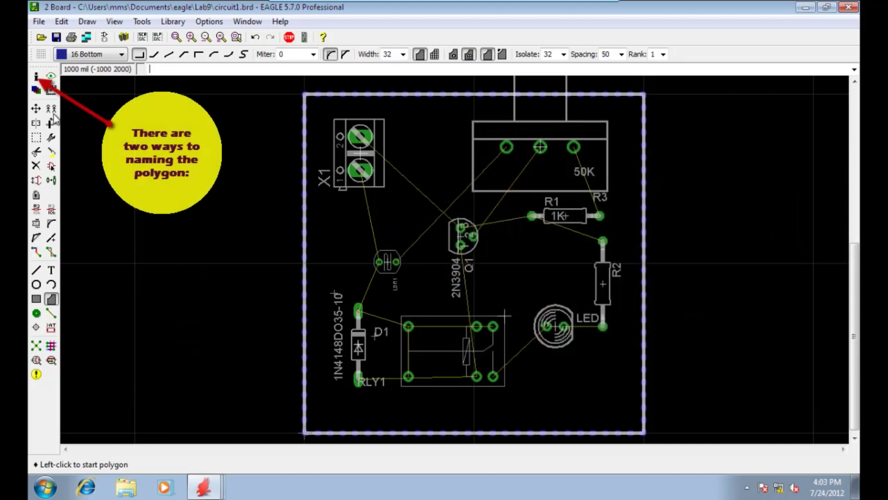
pyautogui.click(36, 77)
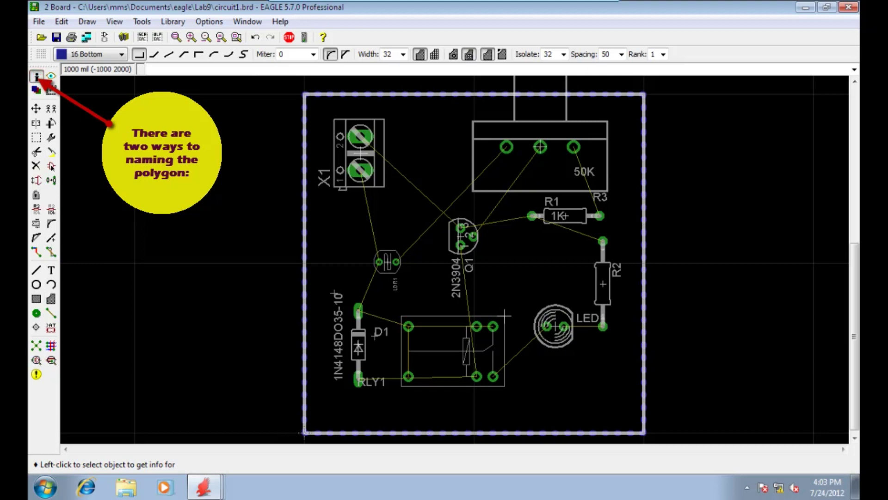
# Inspect the polygon's properties and close them without changes
pyautogui.click(308, 172)
pyautogui.click(308, 172)
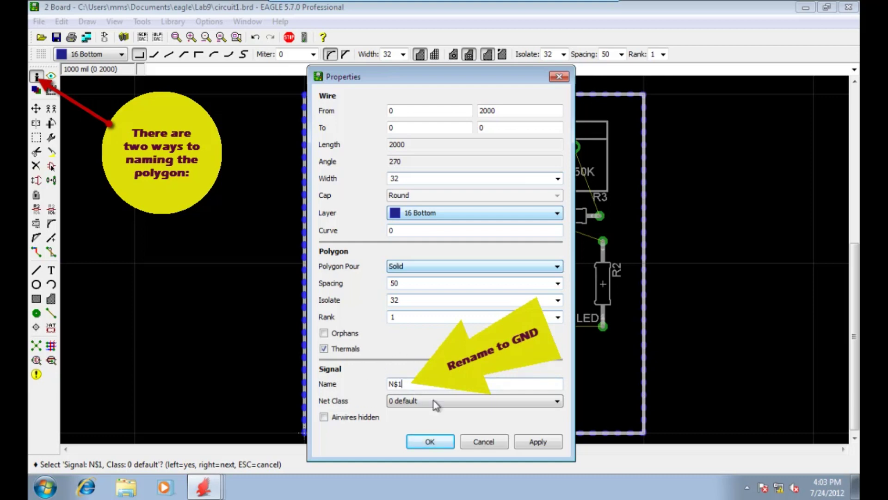
pyautogui.click(482, 443)
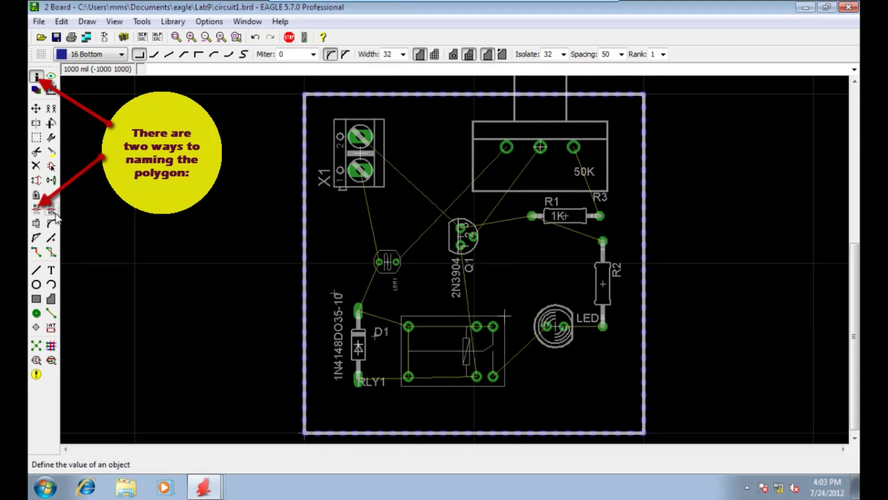
# Rename the copper polygon from N$1 to GND
pyautogui.click(37, 211)
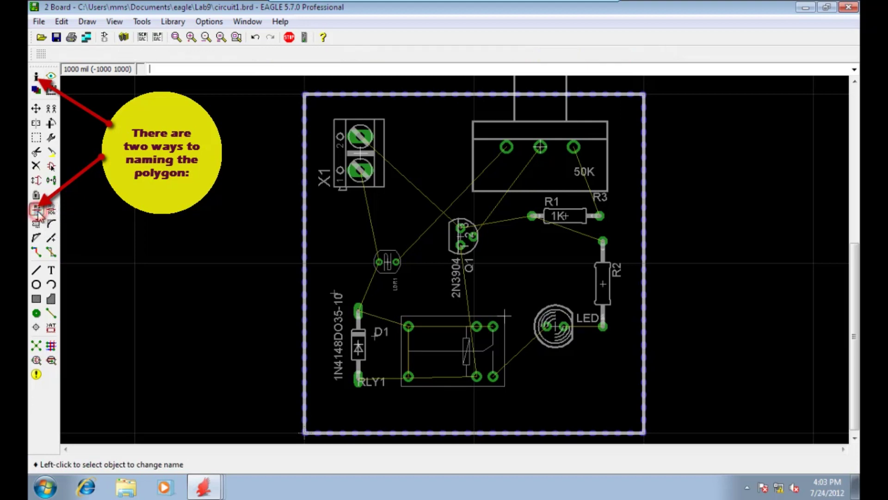
pyautogui.click(305, 235)
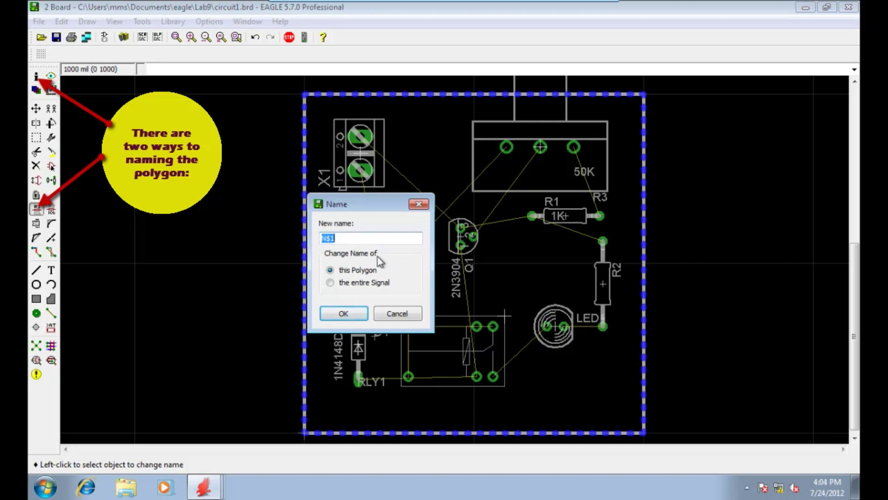
pyautogui.write('G')
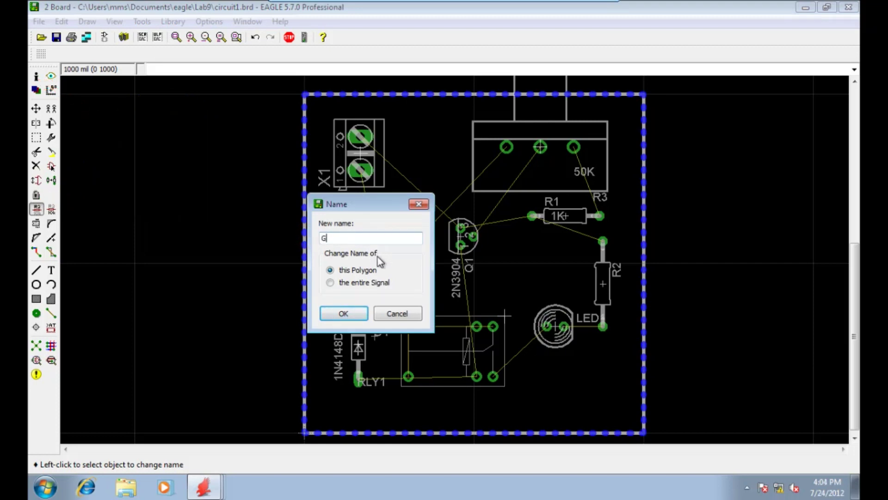
pyautogui.write('ND')
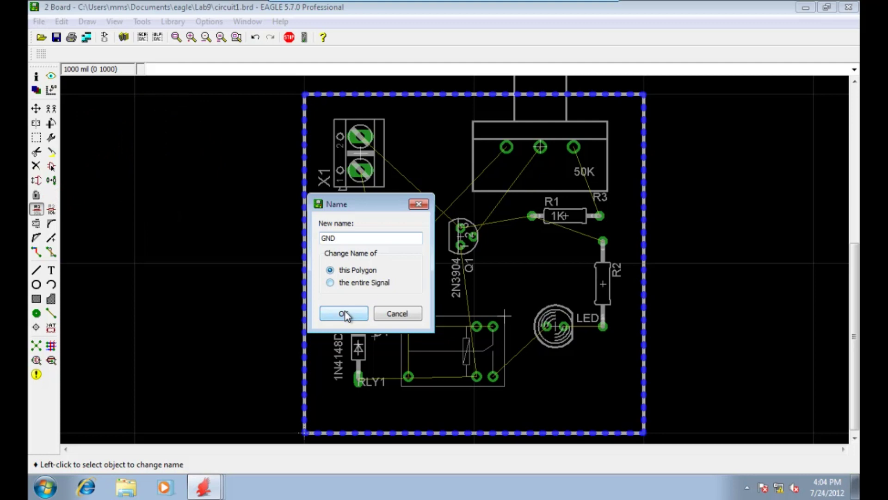
pyautogui.click(347, 311)
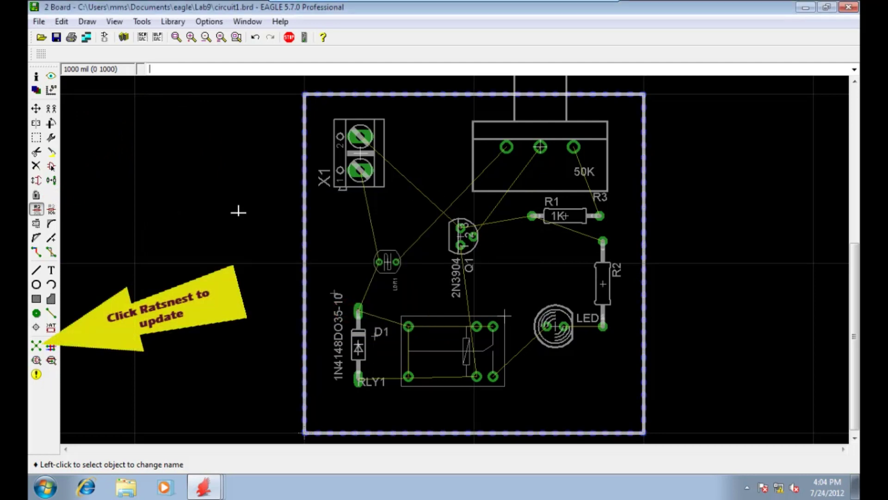
# Flood the GND pour with Ratsnest and set the grid to 20 mil lines
pyautogui.click(37, 348)
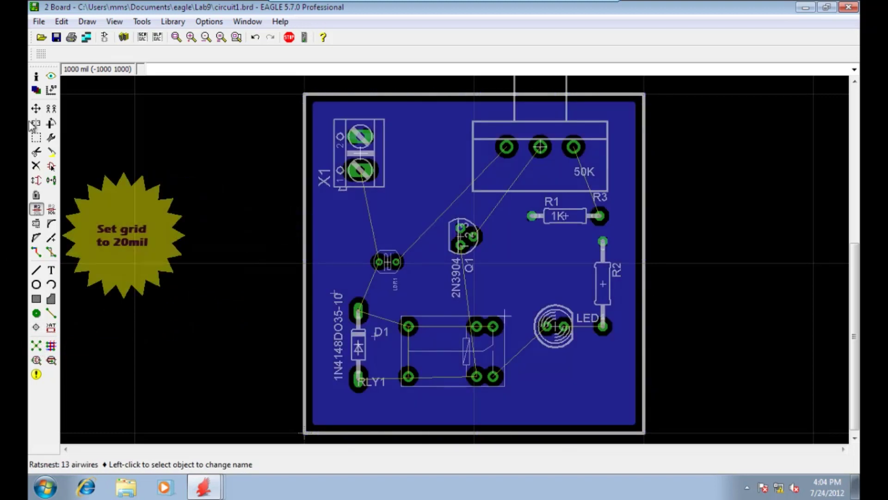
pyautogui.click(41, 54)
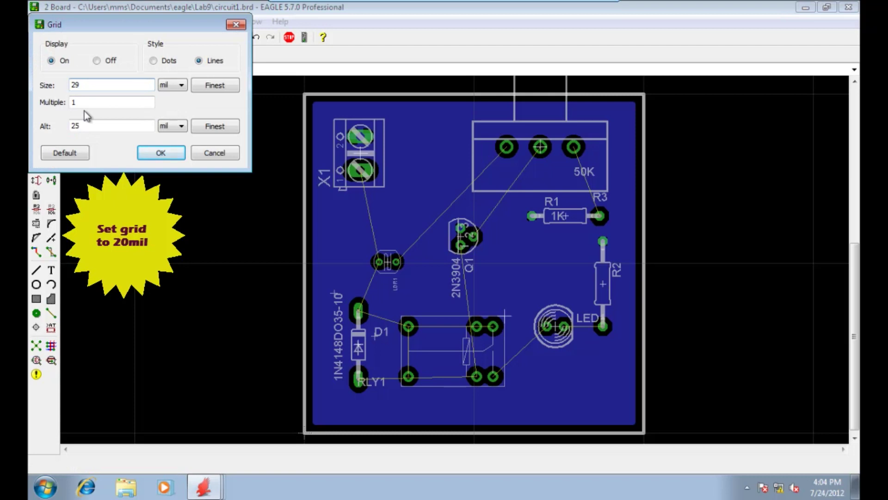
pyautogui.write('20')
pyautogui.click(161, 157)
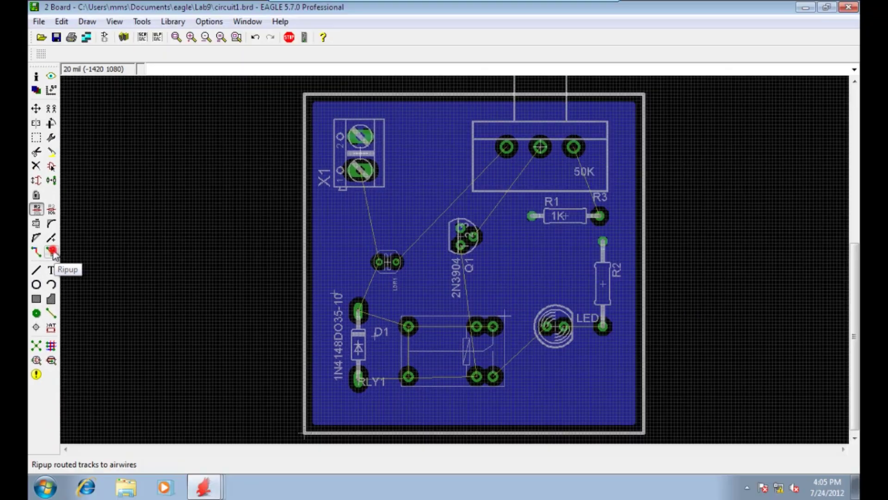
pyautogui.click(52, 252)
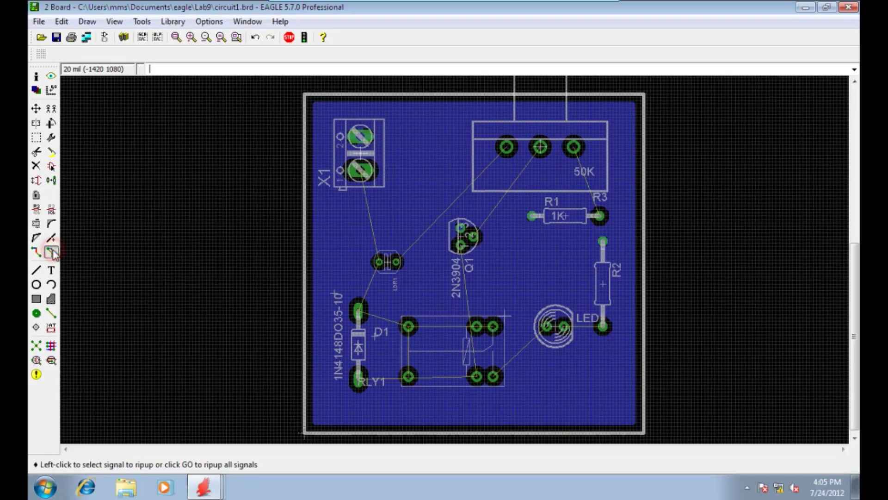
# Rip up the GND pour, move LED1 lower and place R2 above it
pyautogui.click(313, 133)
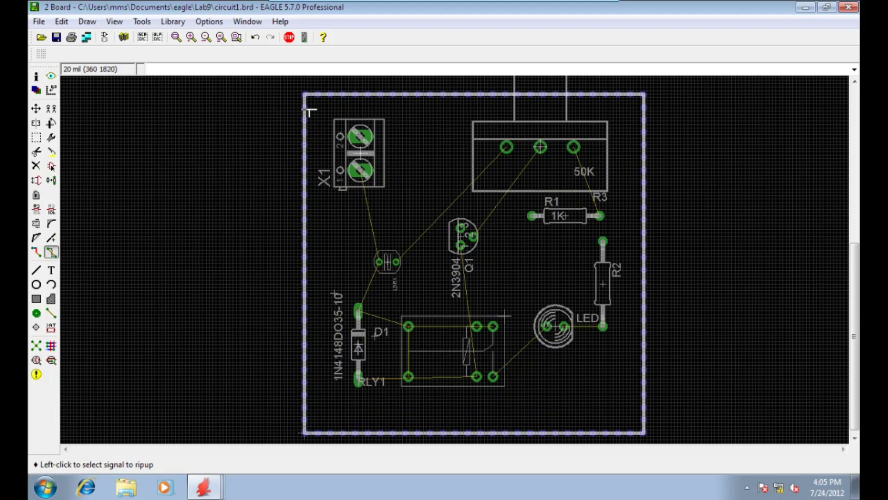
pyautogui.click(38, 111)
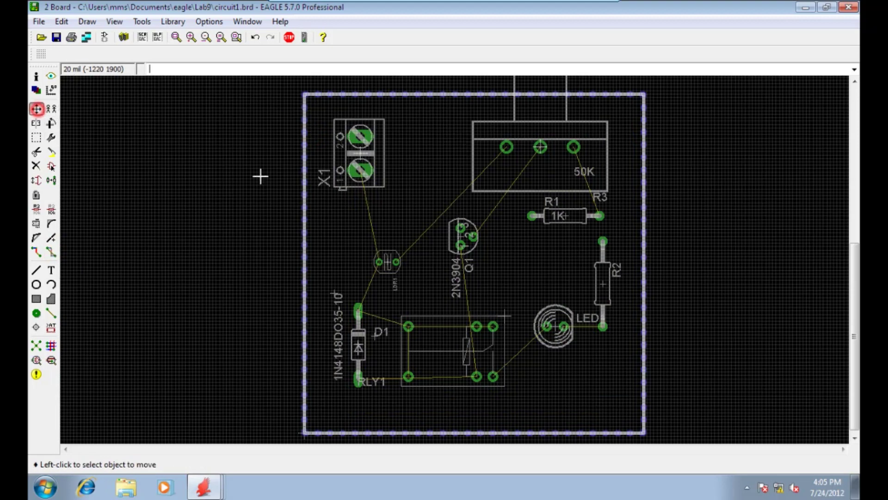
pyautogui.click(604, 282)
pyautogui.click(606, 335)
pyautogui.click(559, 328)
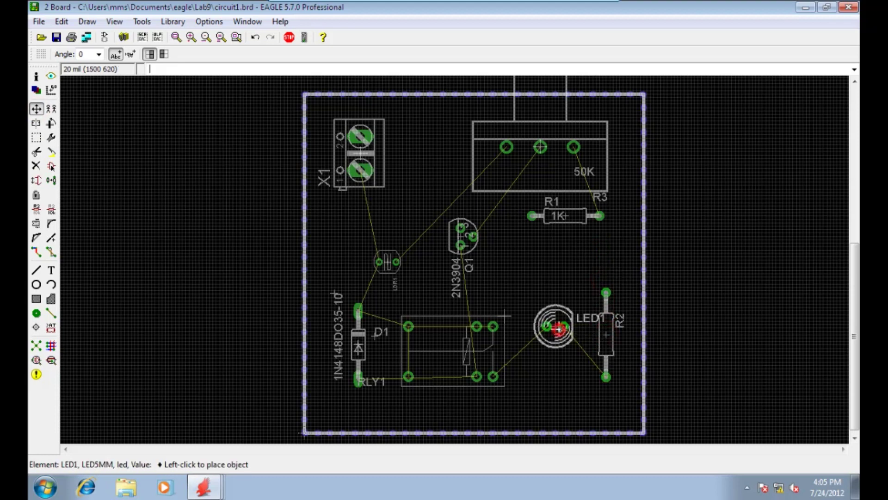
pyautogui.click(560, 357)
pyautogui.click(607, 336)
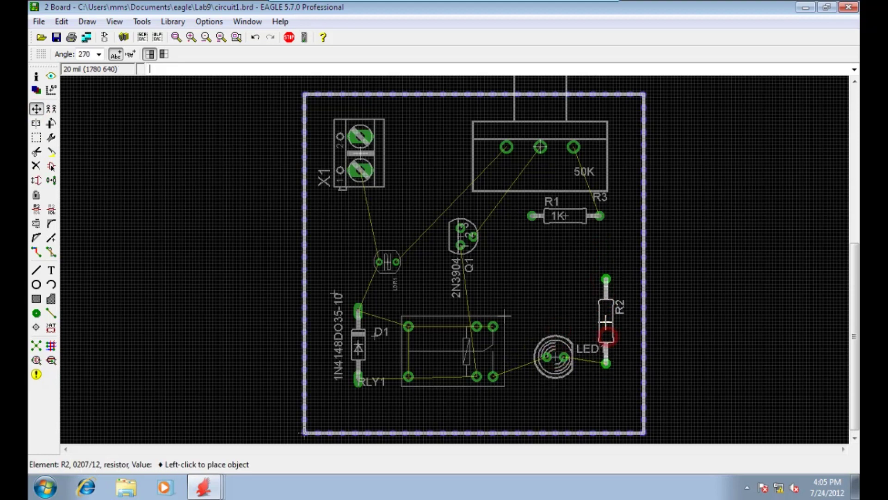
pyautogui.click(607, 315)
# Reposition the 50K pot R3 and stand R1 upright at 90° beside it
pyautogui.click(540, 147)
pyautogui.click(486, 147)
pyautogui.click(567, 217)
pyautogui.rightClick(574, 211)
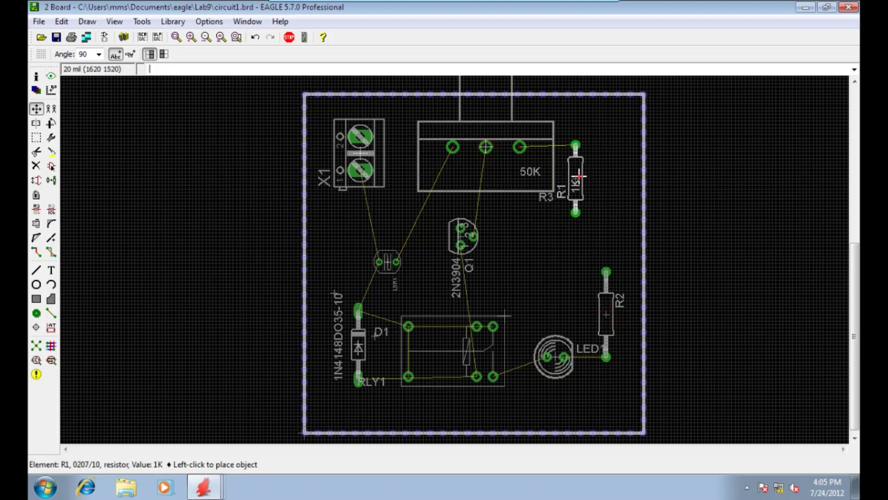
pyautogui.click(578, 177)
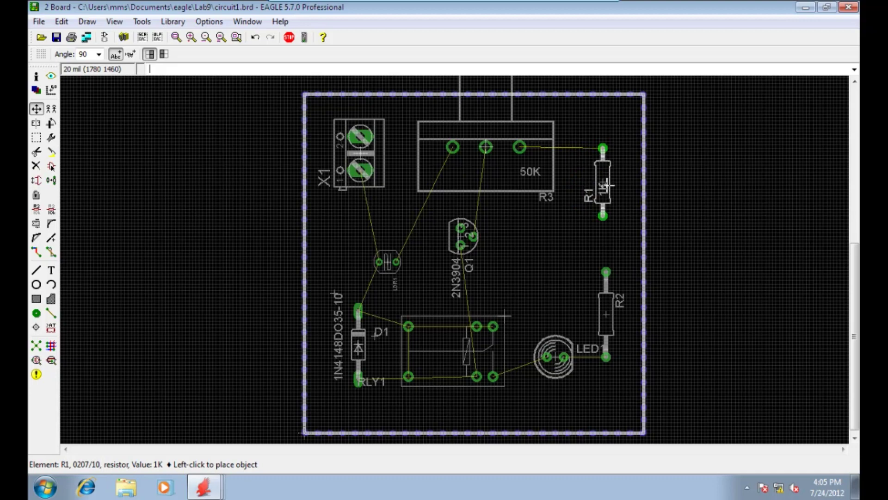
pyautogui.click(610, 182)
pyautogui.click(486, 148)
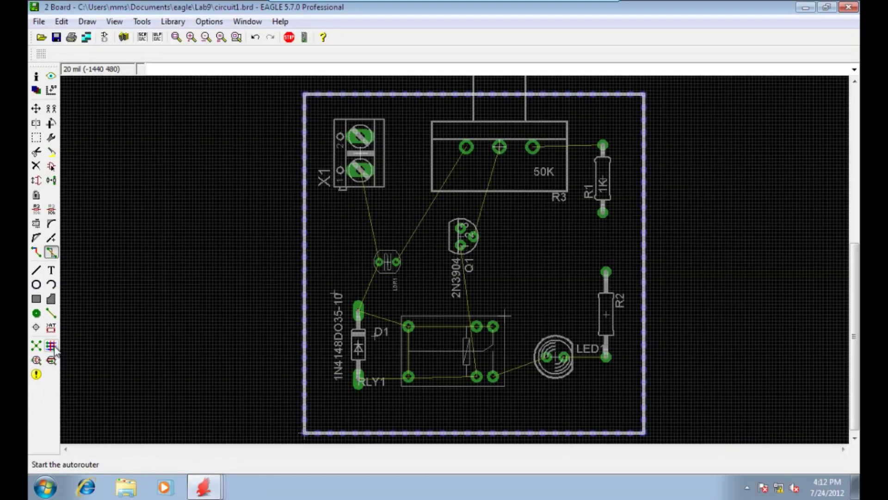
# Run the autorouter with the Top layer set to N/A and Bottom to *
pyautogui.click(51, 345)
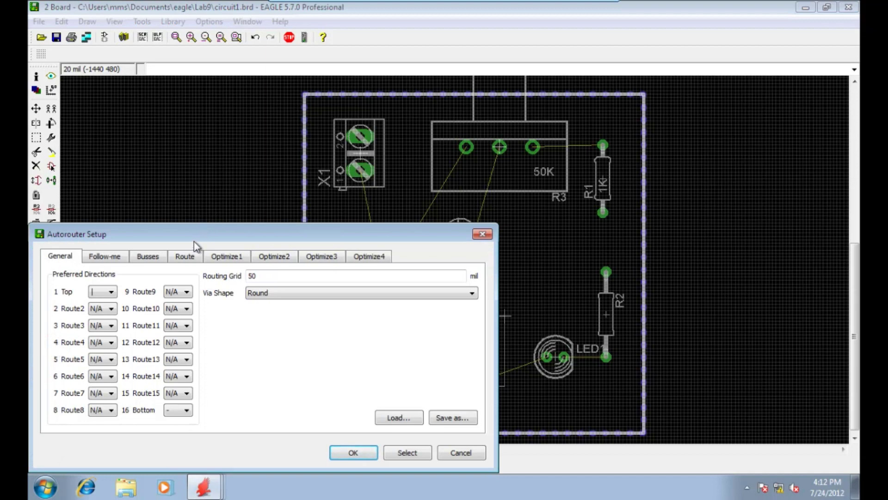
pyautogui.moveTo(197, 234); pyautogui.dragTo(250, 102)
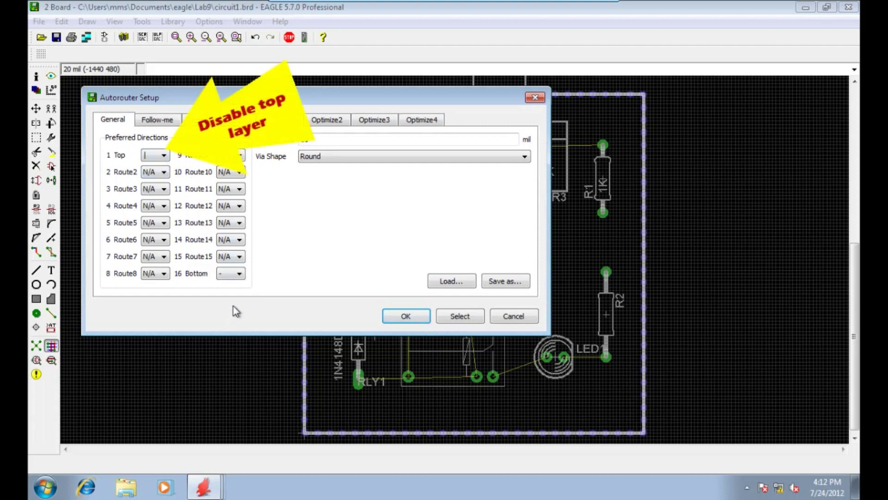
pyautogui.click(164, 156)
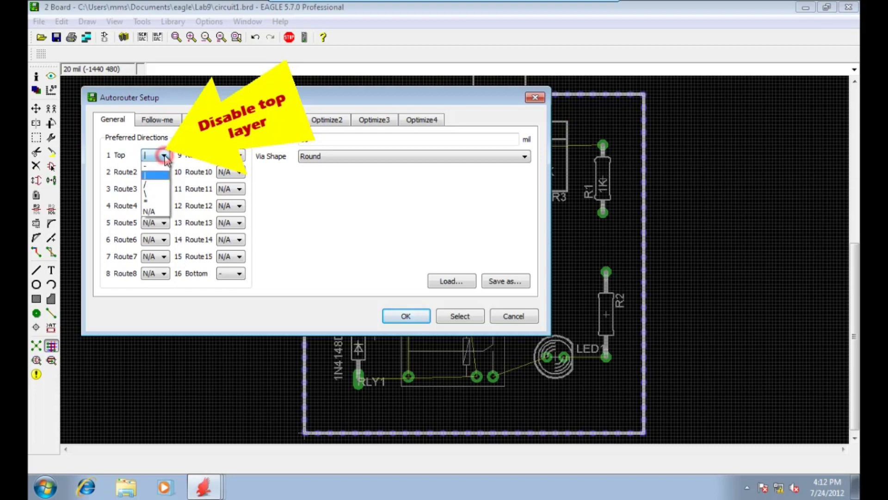
pyautogui.click(163, 211)
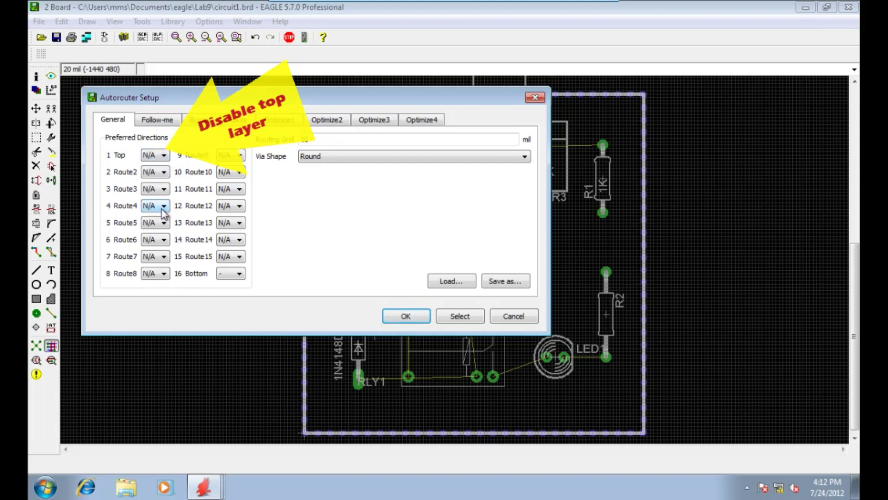
pyautogui.click(239, 276)
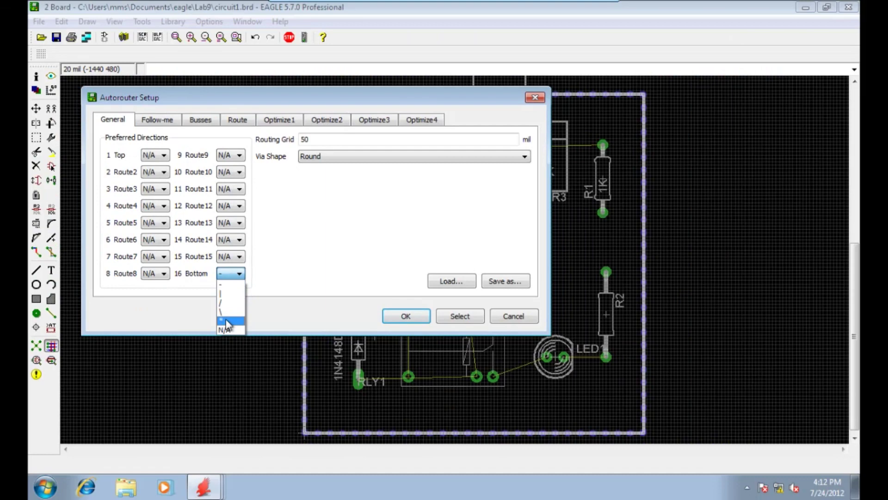
pyautogui.click(226, 320)
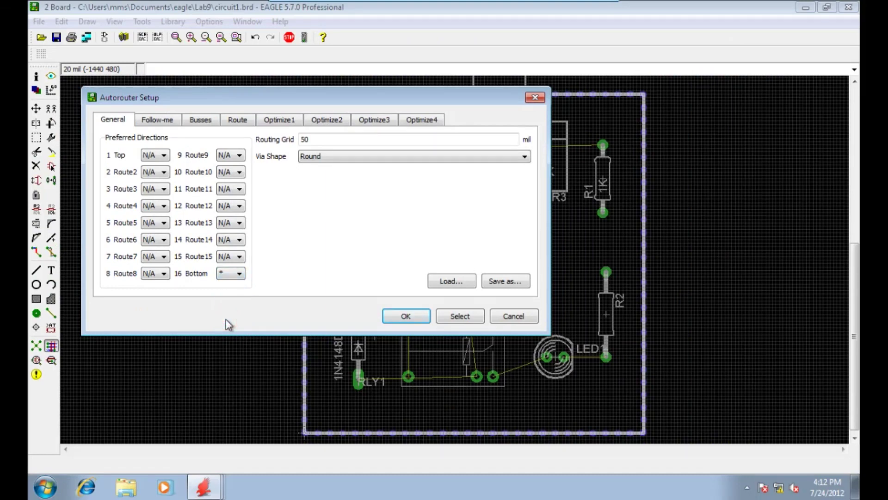
pyautogui.click(396, 318)
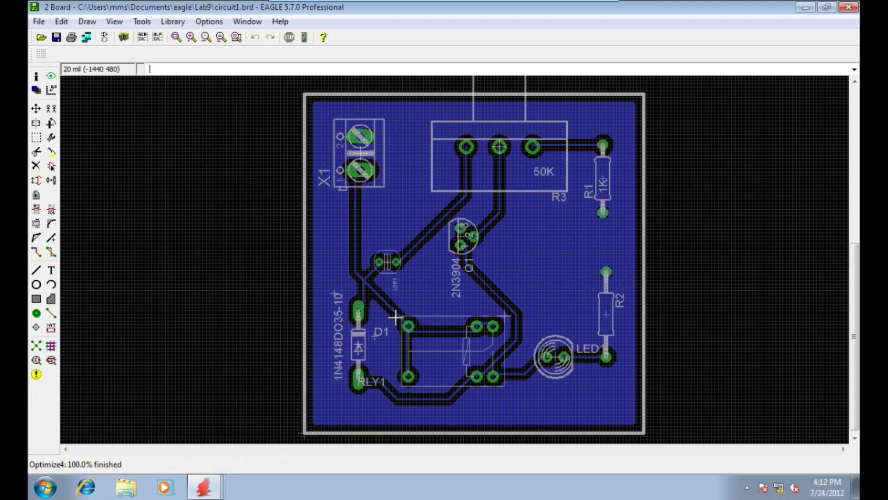
# Group the whole board and apply Ripup: Group to remove every routed track
pyautogui.click(51, 252)
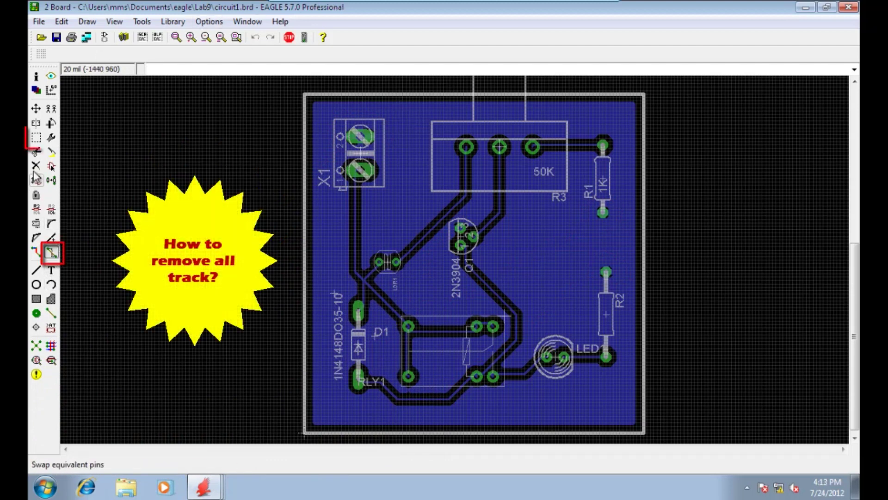
pyautogui.click(37, 140)
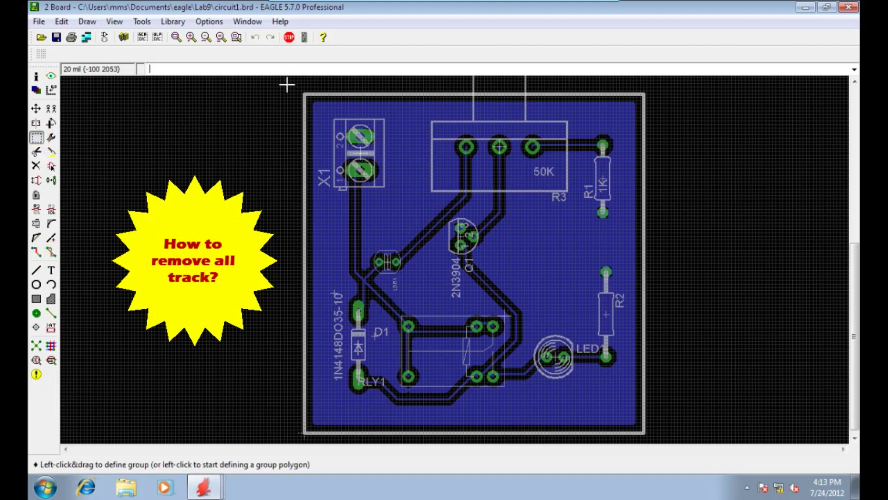
pyautogui.moveTo(287, 85); pyautogui.dragTo(645, 431)
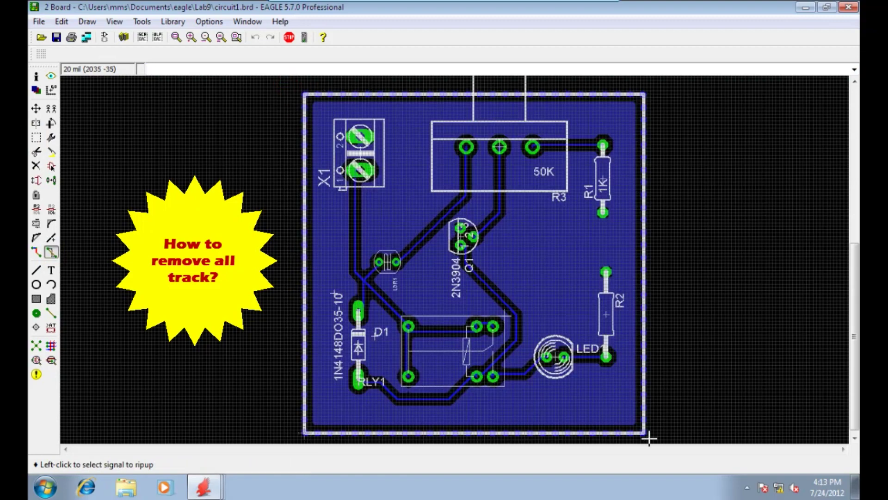
pyautogui.rightClick(532, 255)
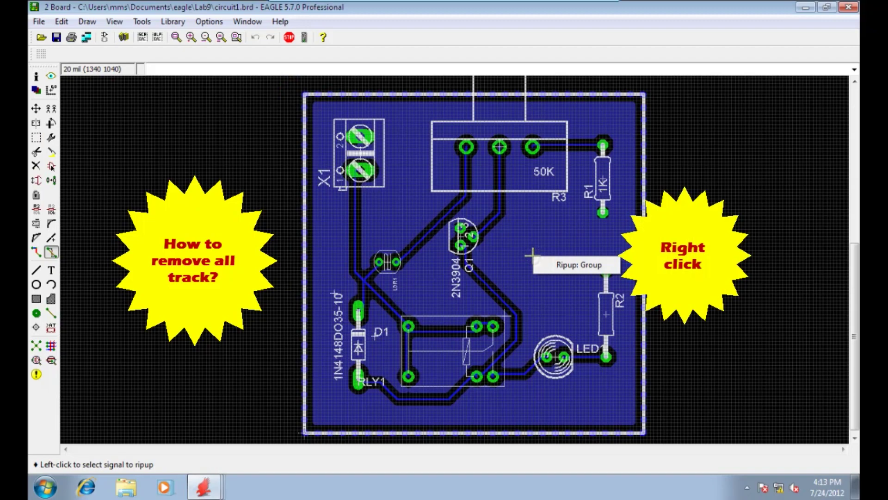
pyautogui.click(556, 264)
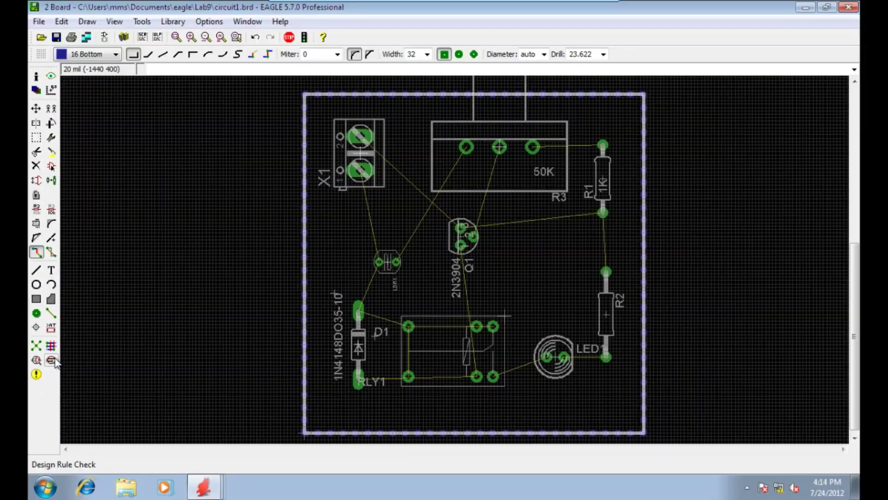
# In the DRC Sizes rules, raise Minimum Width from 10mil to 30mil, apply, and close the dialog
pyautogui.click(54, 360)
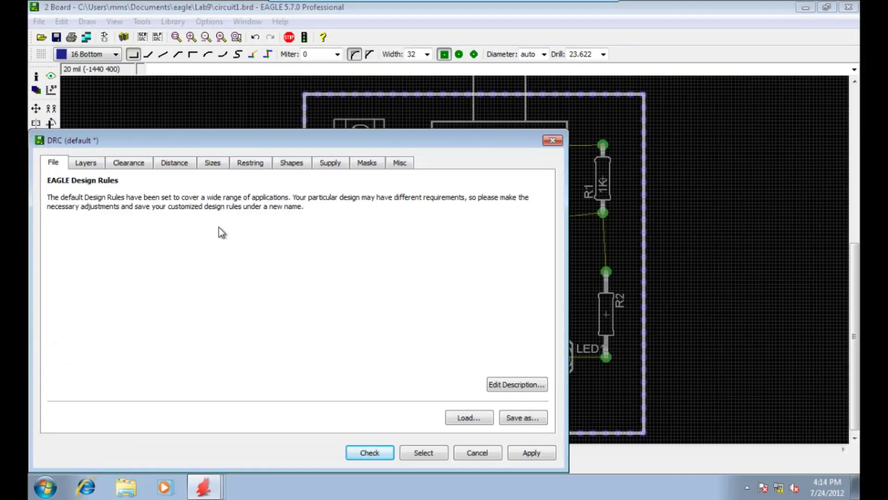
pyautogui.click(221, 168)
pyautogui.click(247, 215)
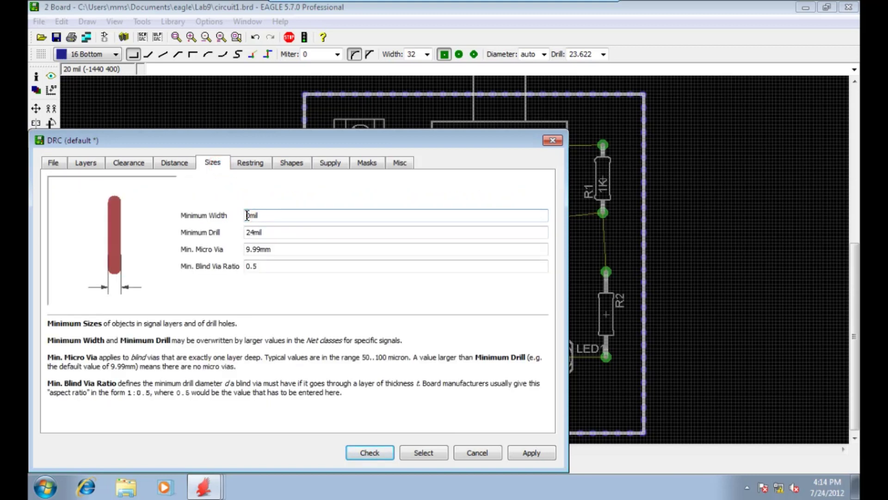
pyautogui.press('Delete')
pyautogui.write('3')
pyautogui.click(529, 454)
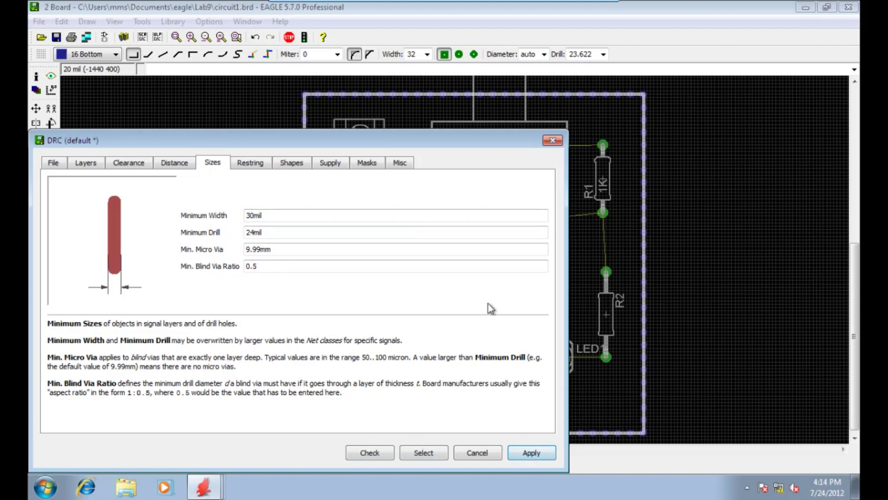
pyautogui.click(556, 143)
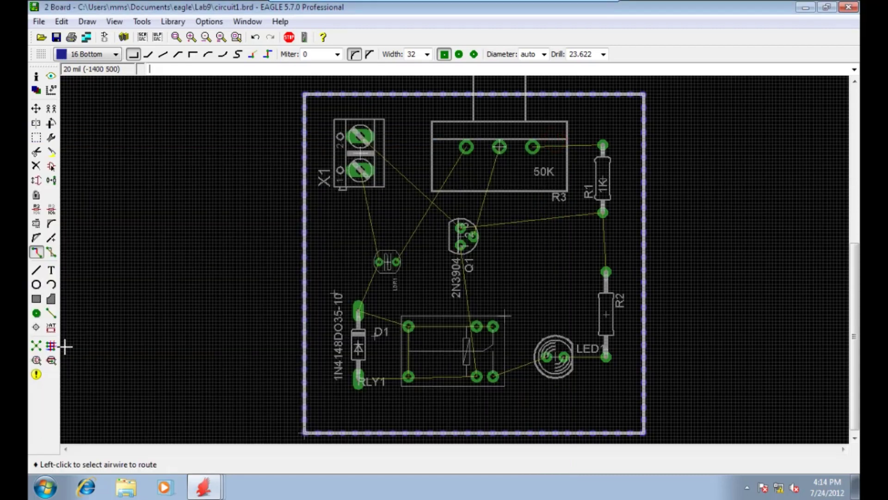
# Run the autorouter with its default setup to route every connection on the bottom layer
pyautogui.click(52, 347)
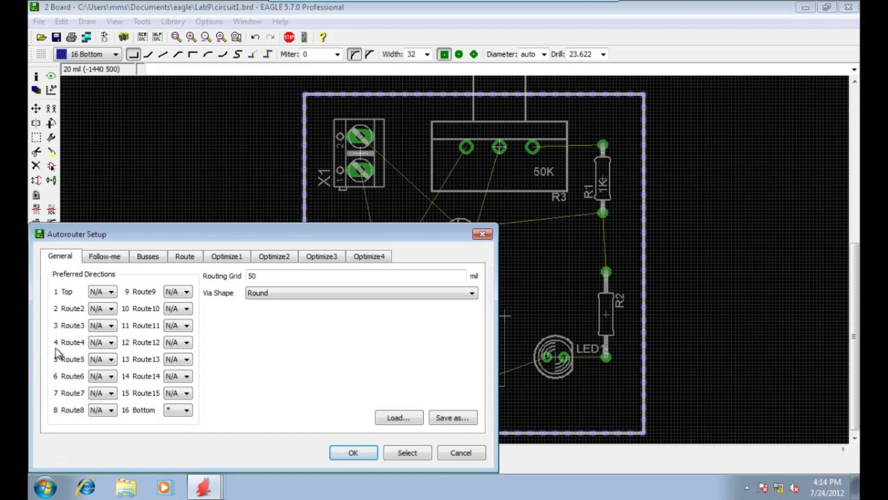
pyautogui.click(354, 452)
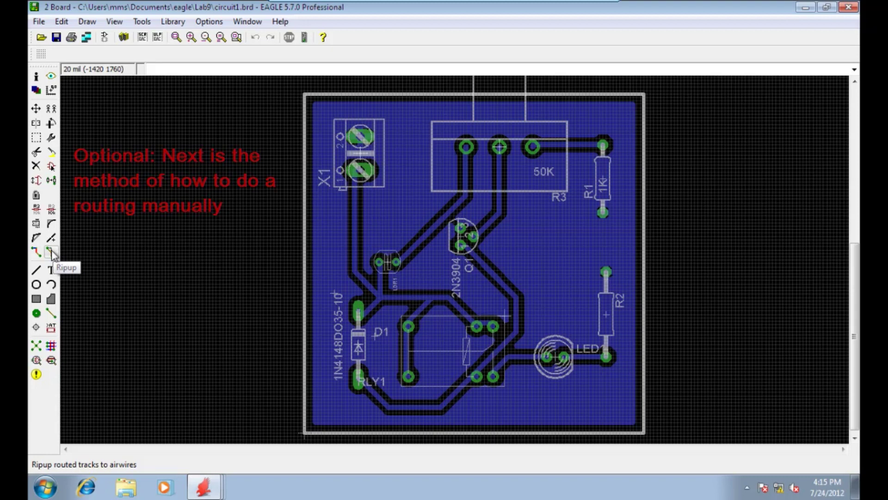
# Group the whole board and rip up all autorouted tracks, leaving only airwires
pyautogui.click(51, 252)
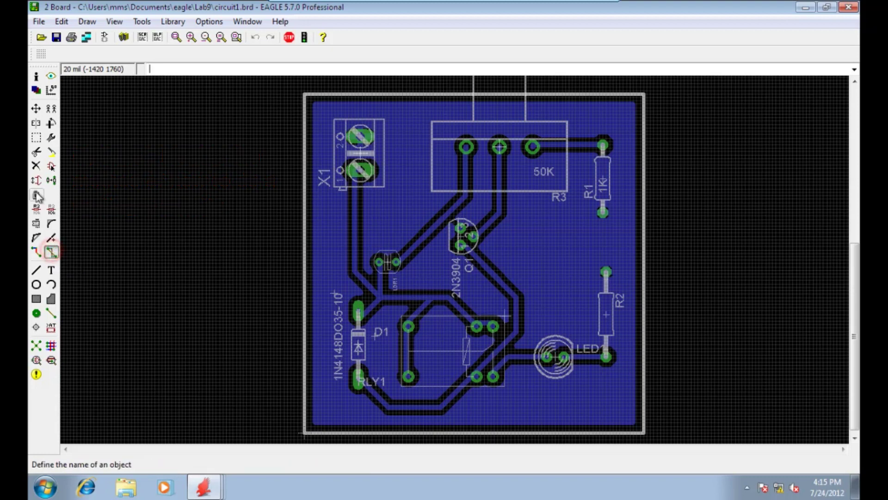
pyautogui.click(36, 138)
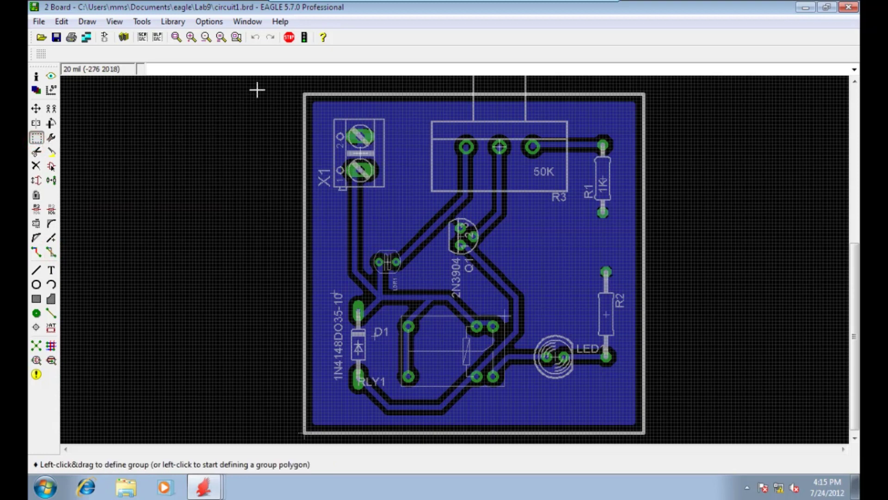
pyautogui.moveTo(257, 90); pyautogui.dragTo(659, 449)
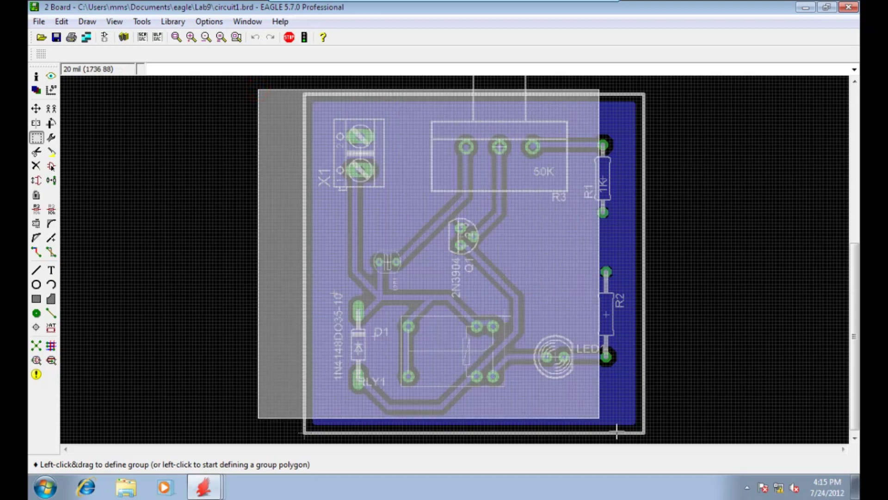
pyautogui.moveTo(658, 449); pyautogui.dragTo(662, 437)
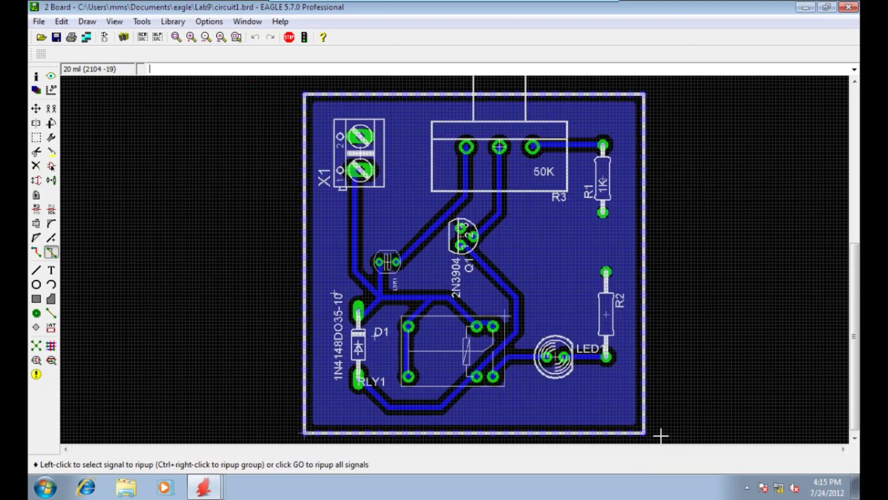
pyautogui.keyDown('ctrl'); pyautogui.rightClick(565, 254); pyautogui.keyUp('ctrl')
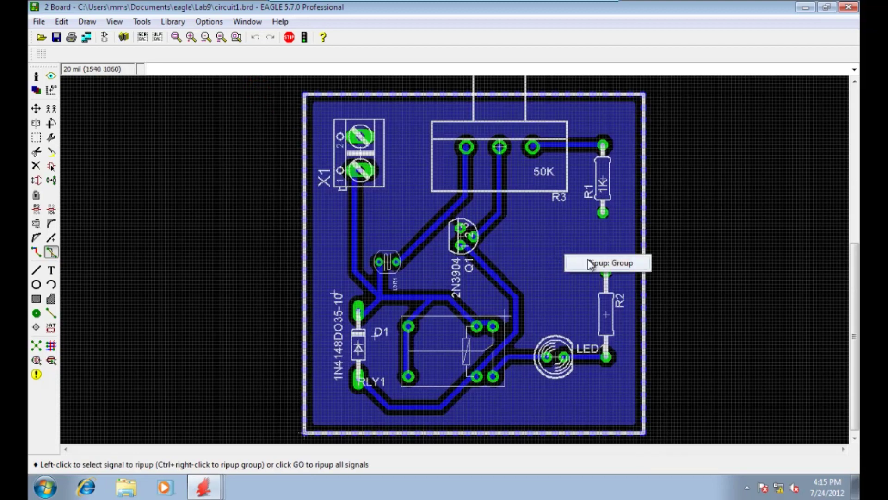
pyautogui.click(596, 263)
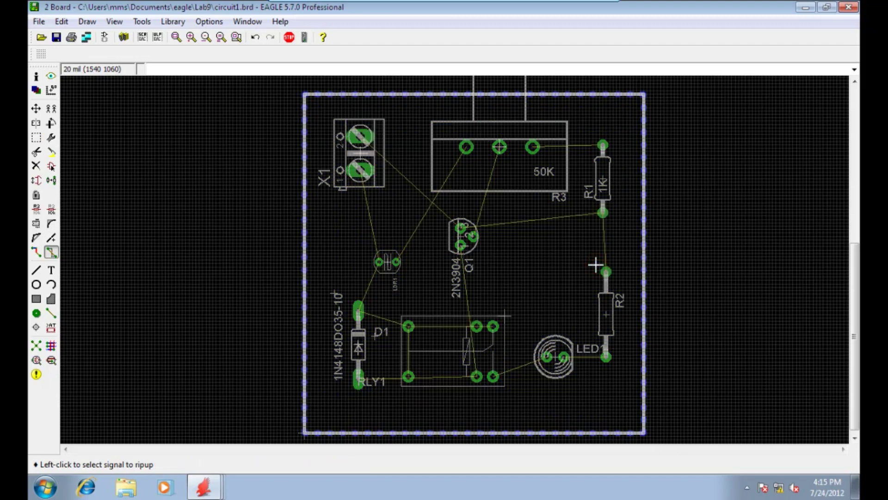
# Hand-route a straight 50-mil track from X1's lower pin down to the D1 pad
pyautogui.click(35, 254)
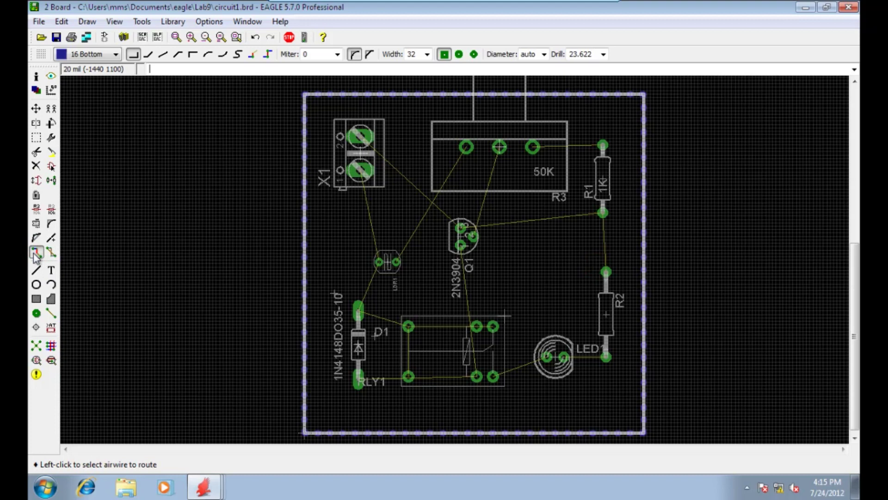
pyautogui.click(428, 55)
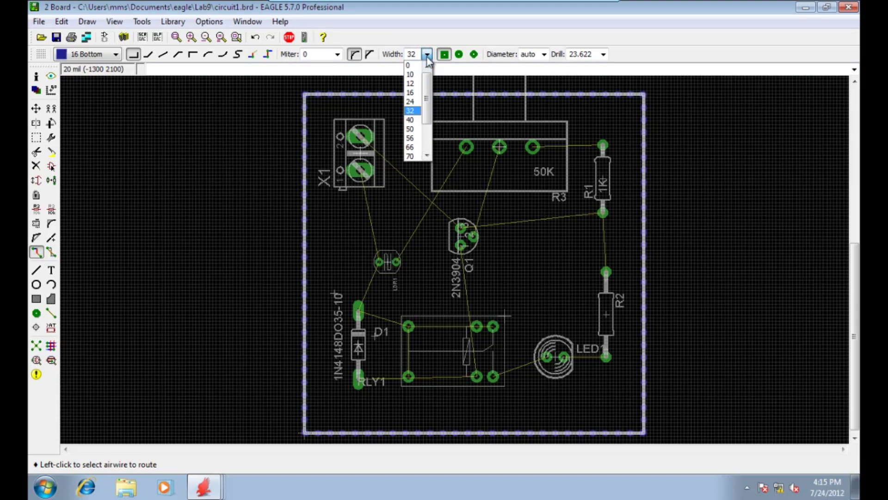
pyautogui.click(412, 129)
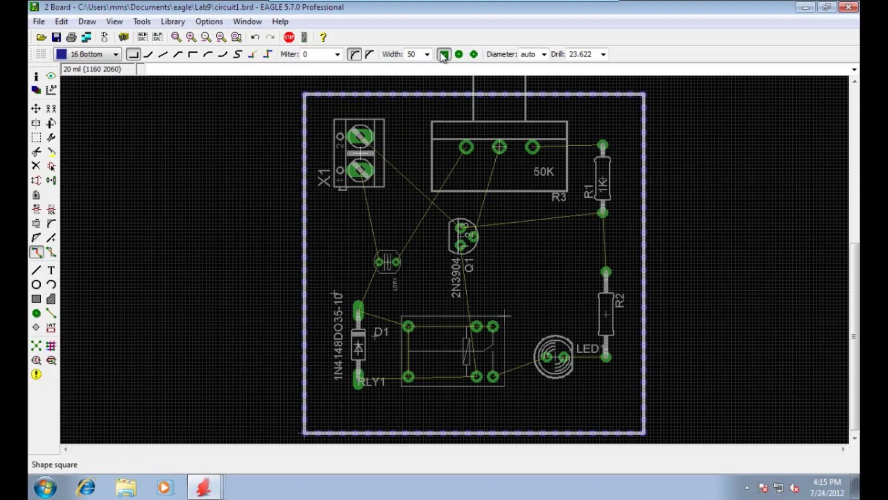
pyautogui.click(360, 170)
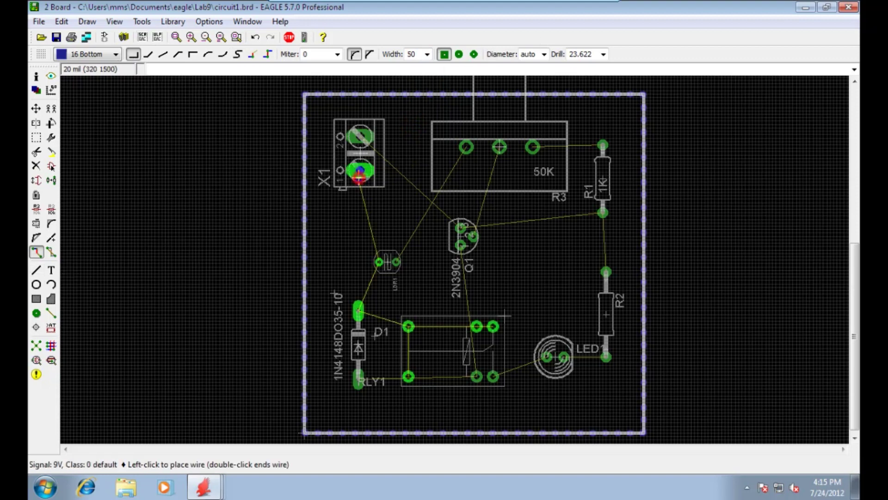
pyautogui.click(148, 54)
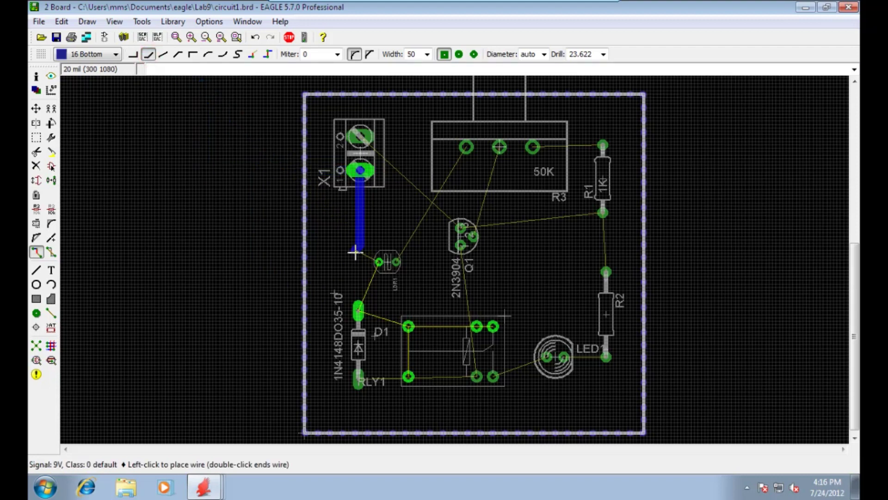
pyautogui.click(358, 313)
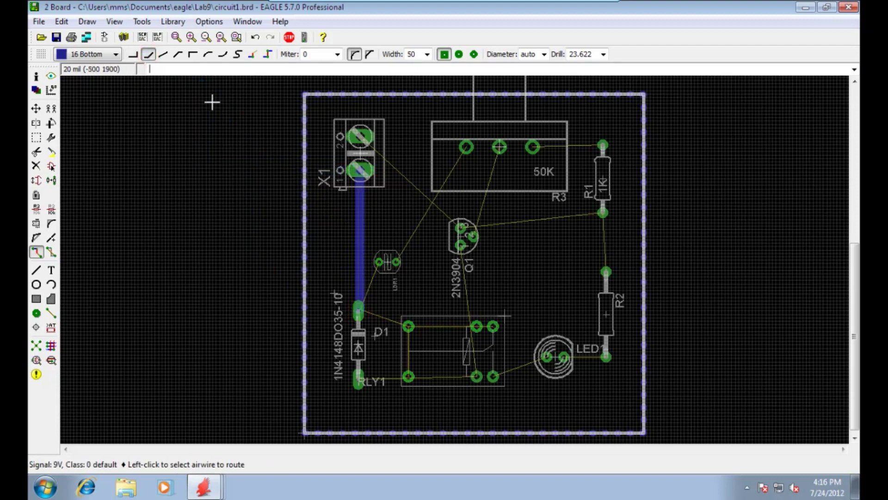
# Route a straight 50-mil track from the LDR pad onto X1's track
pyautogui.click(377, 258)
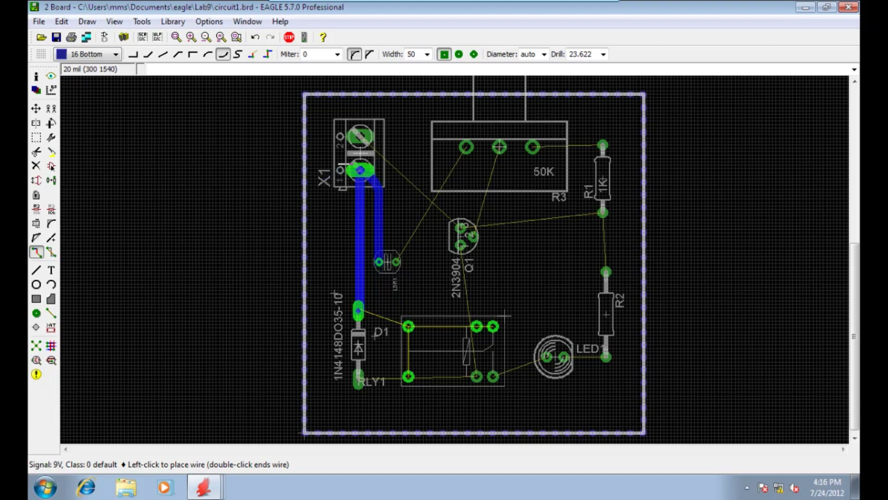
pyautogui.click(136, 54)
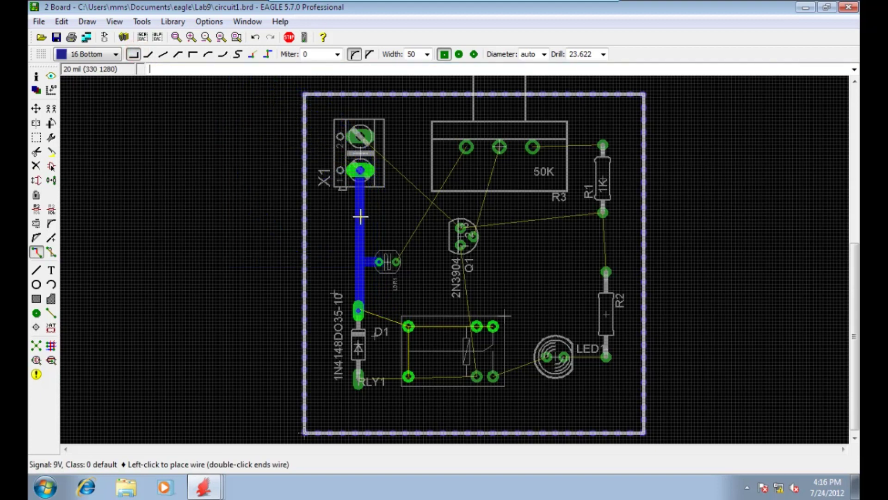
pyautogui.click(361, 260)
pyautogui.click(36, 346)
# Rip up the ground pour and start routing the 9V connection from the RLY1 pad
pyautogui.click(51, 252)
pyautogui.click(320, 111)
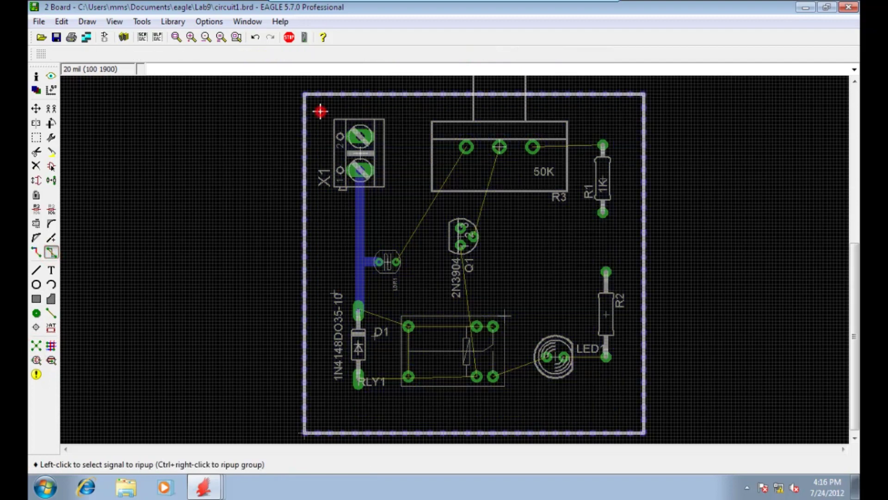
pyautogui.click(36, 252)
pyautogui.click(408, 326)
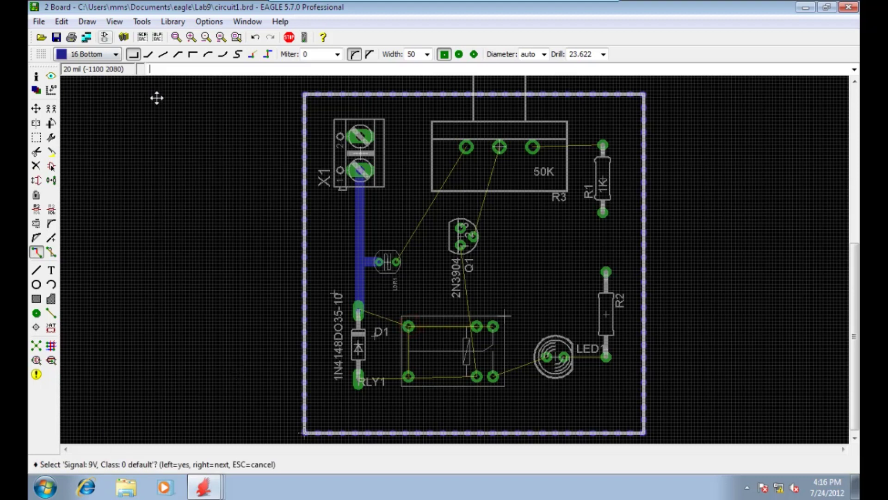
pyautogui.click(408, 322)
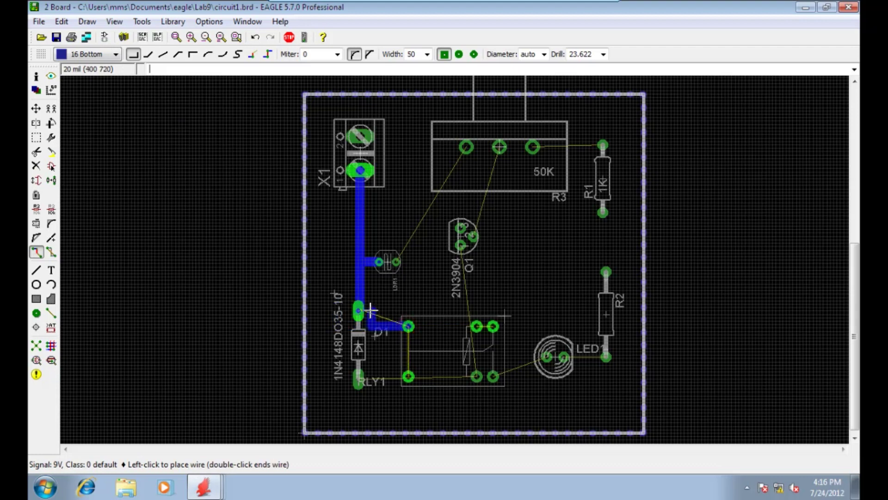
pyautogui.click(427, 54)
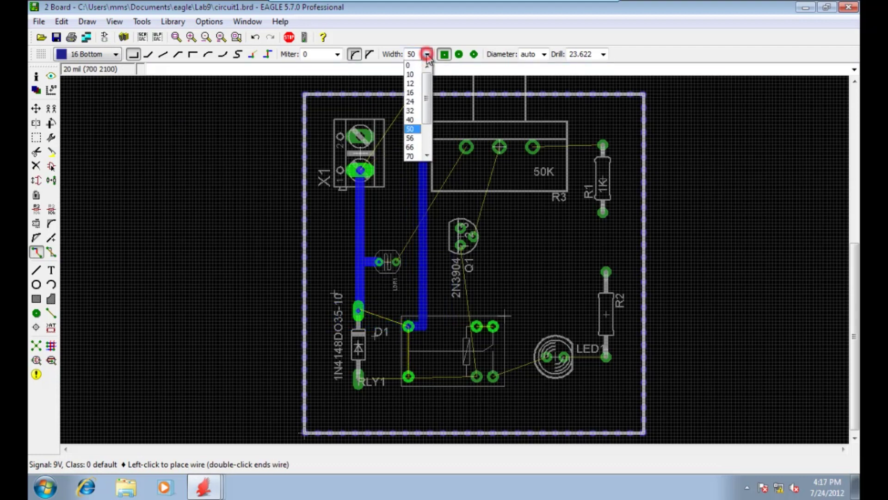
# Finish the RLY1-to-D1 track at 40 mil width with a 45° diagonal bend
pyautogui.click(416, 118)
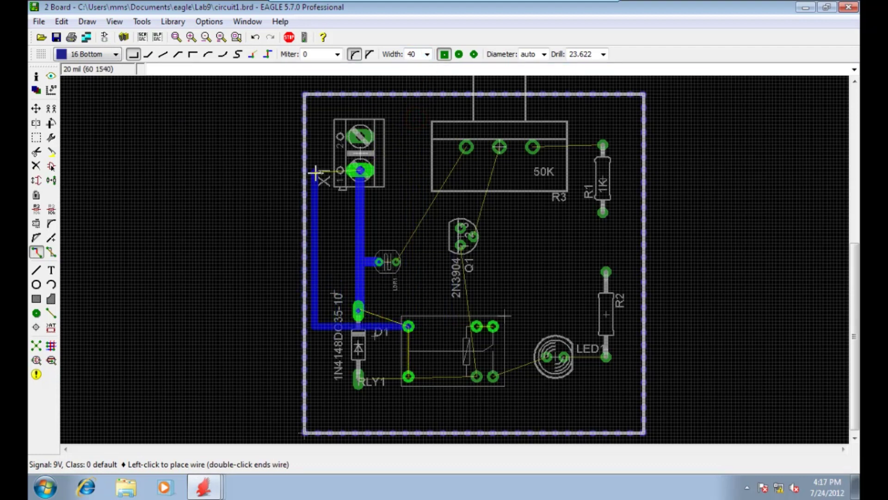
pyautogui.click(427, 55)
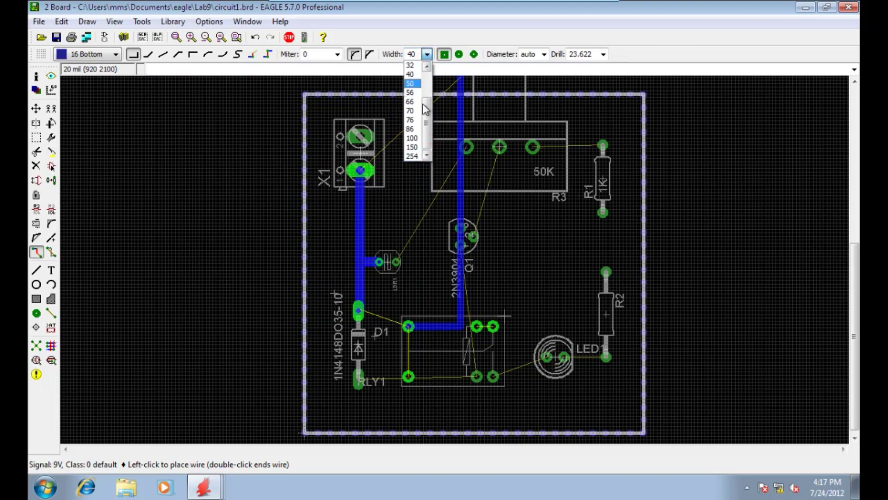
pyautogui.click(419, 84)
pyautogui.click(427, 55)
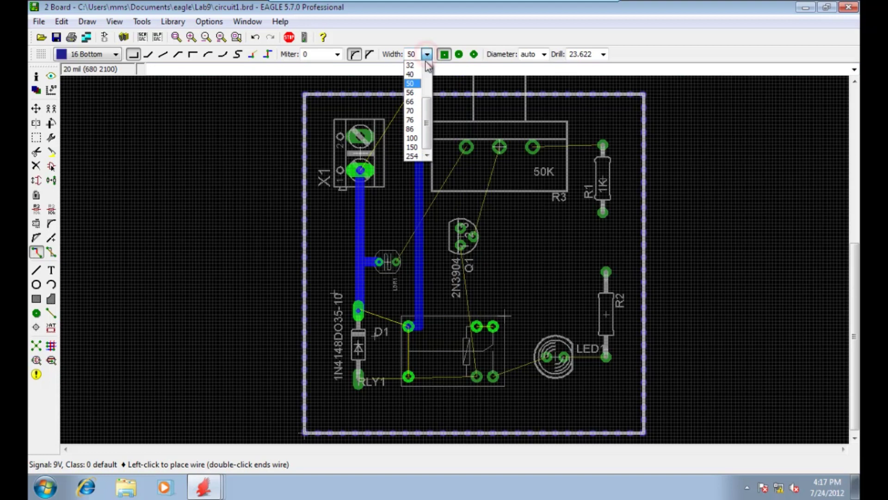
pyautogui.click(418, 75)
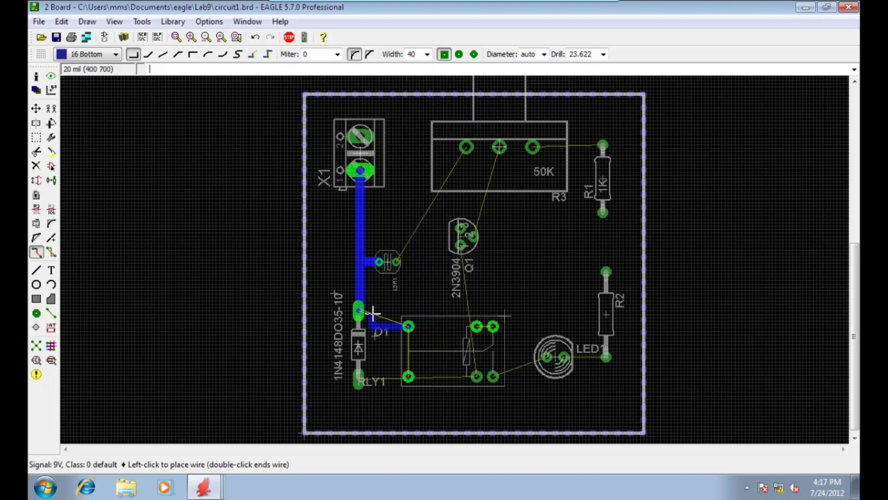
pyautogui.click(148, 55)
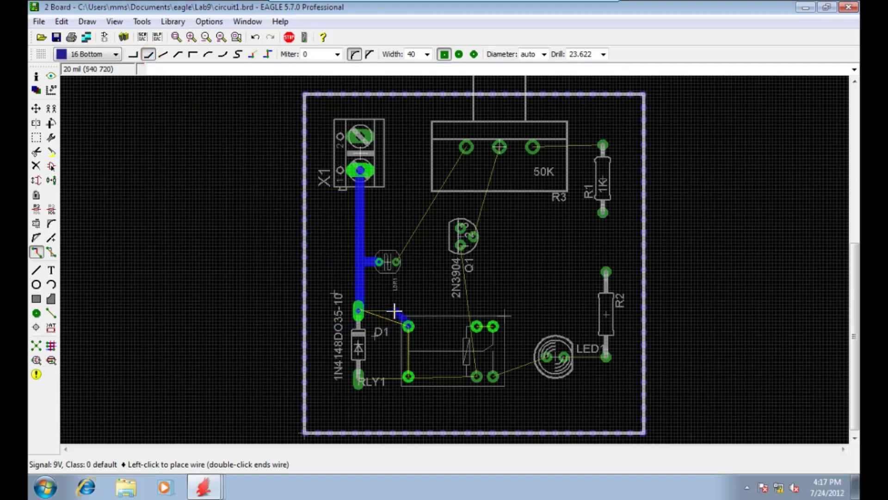
pyautogui.click(359, 310)
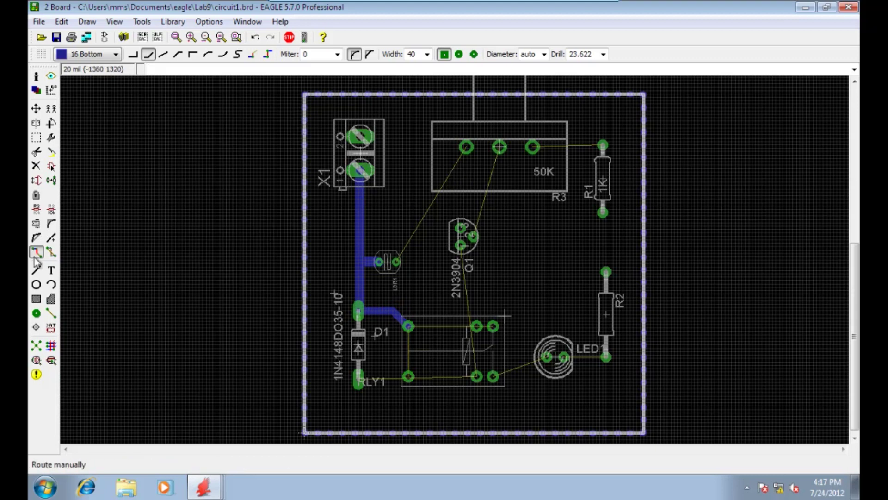
# Route a 32-mil track from R3's right pad to R1
pyautogui.click(426, 54)
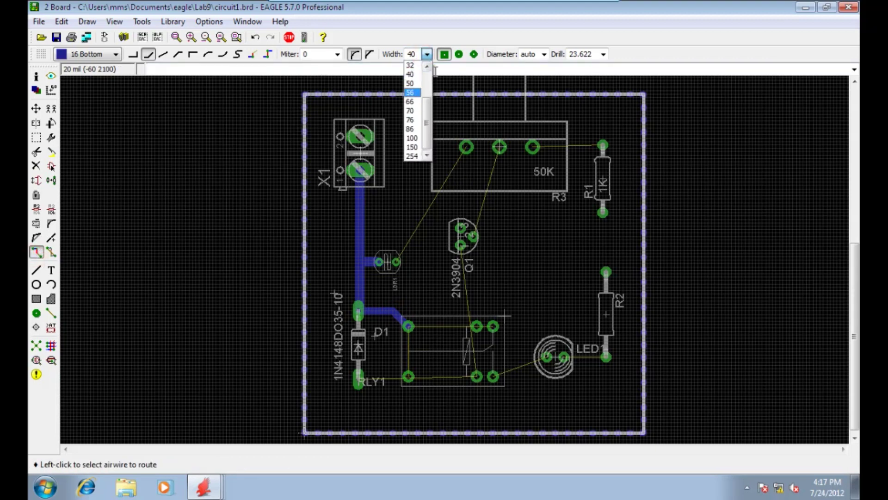
pyautogui.click(410, 66)
pyautogui.click(532, 147)
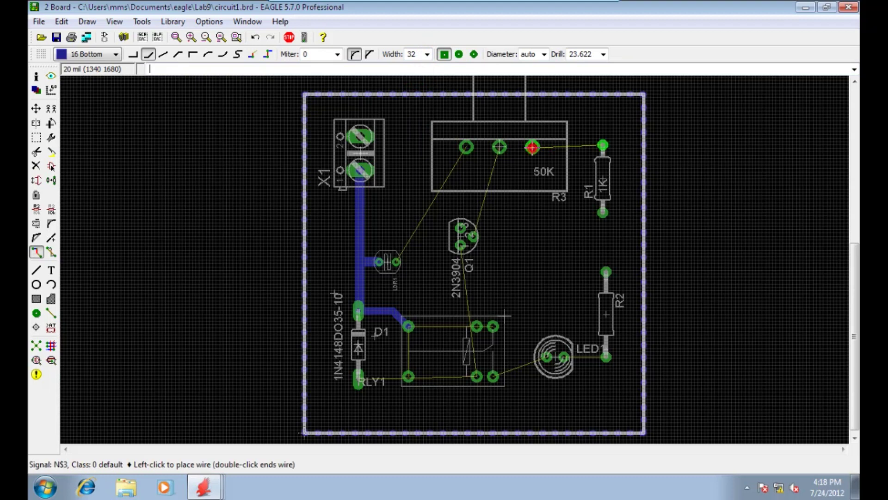
pyautogui.click(223, 54)
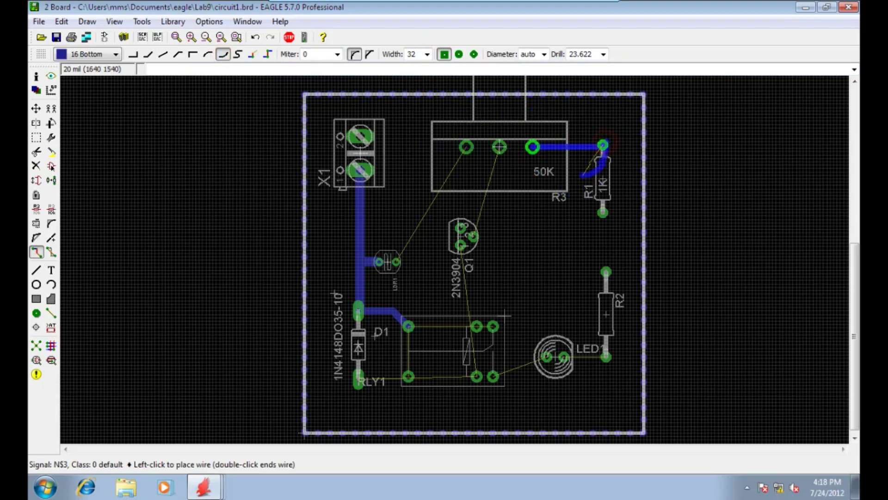
pyautogui.click(602, 145)
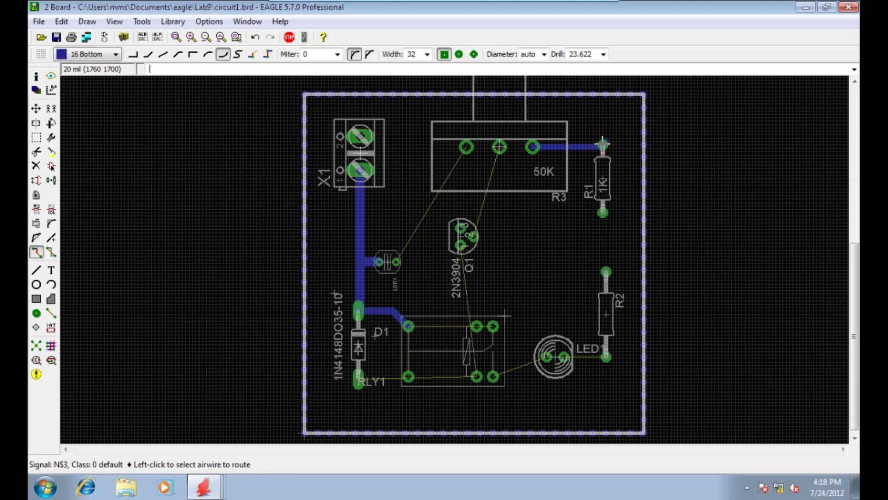
# Change the bend style and route R3's middle pad down to Q1's pad
pyautogui.click(178, 54)
pyautogui.click(499, 146)
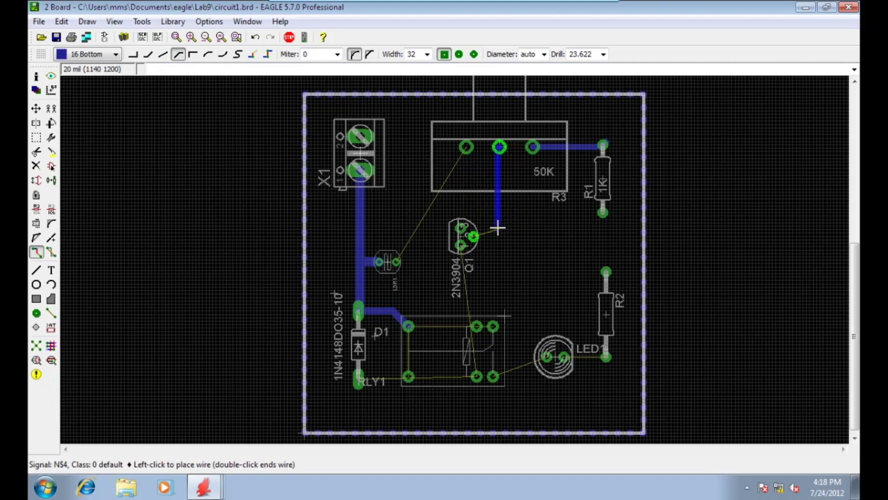
pyautogui.click(472, 237)
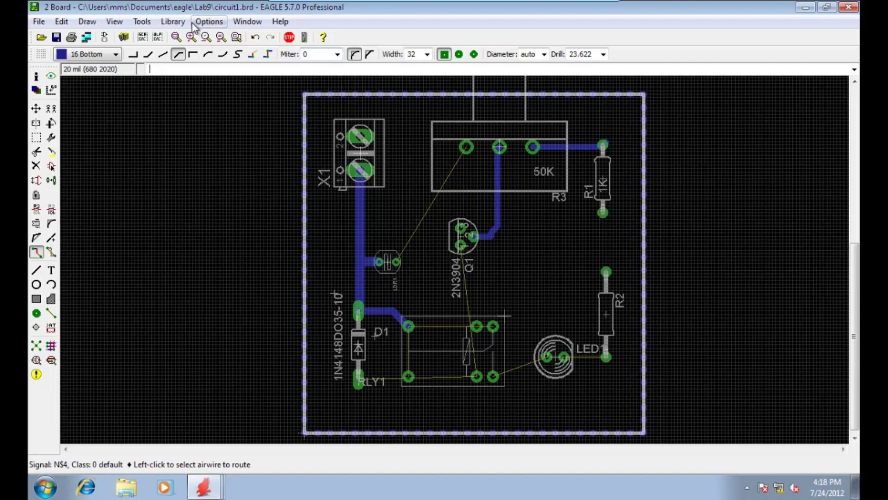
pyautogui.click(189, 38)
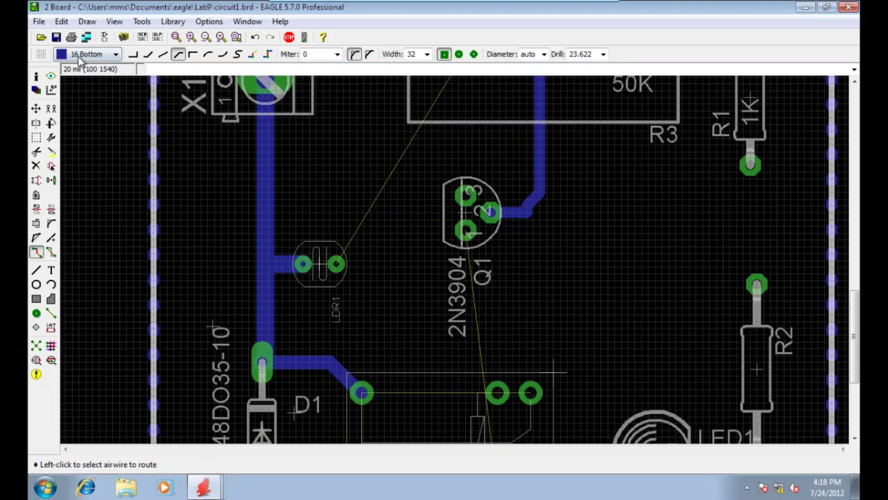
# Rip up the N$4 track between R3's middle pad and Q1 pin 2, back to an airwire
pyautogui.click(36, 108)
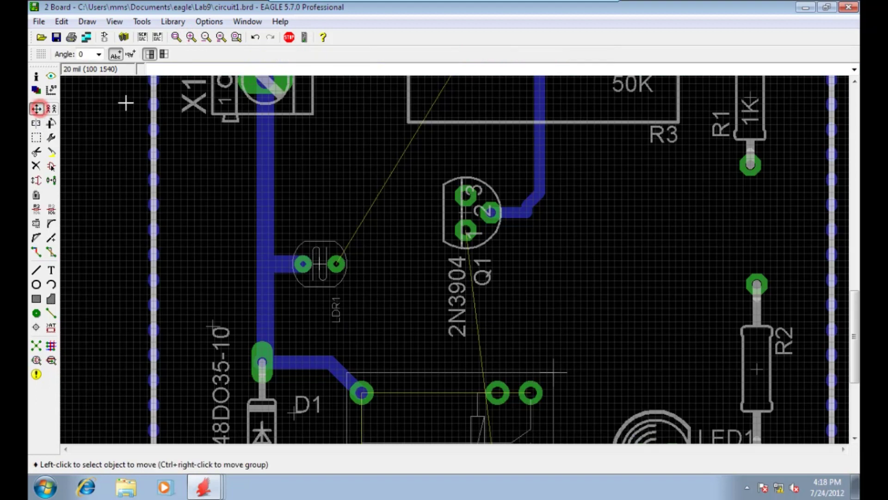
pyautogui.click(539, 203)
pyautogui.click(534, 205)
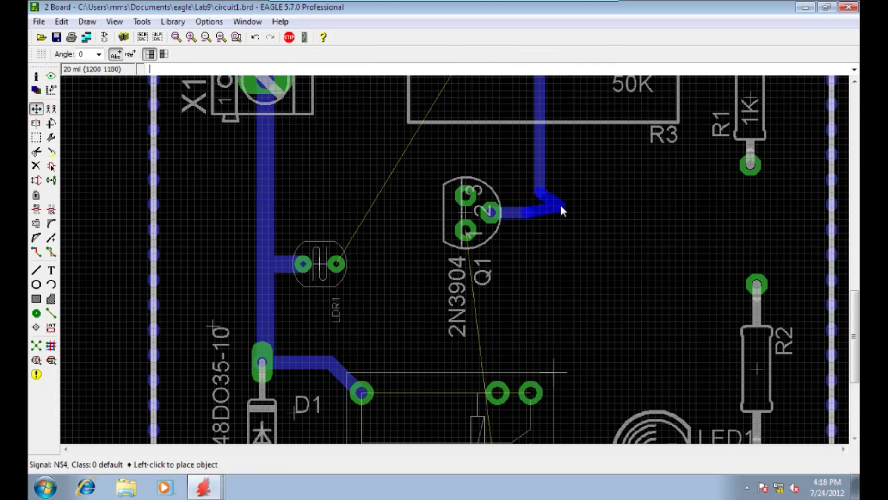
pyautogui.click(532, 205)
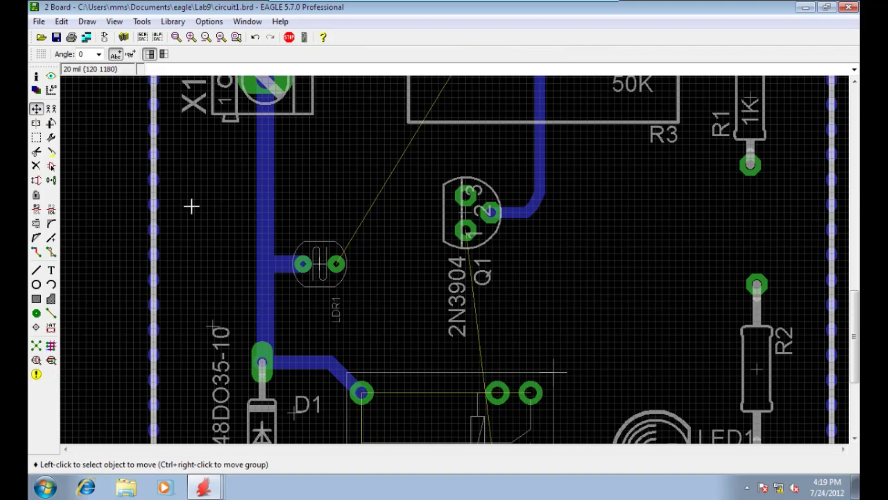
pyautogui.click(50, 252)
pyautogui.click(511, 212)
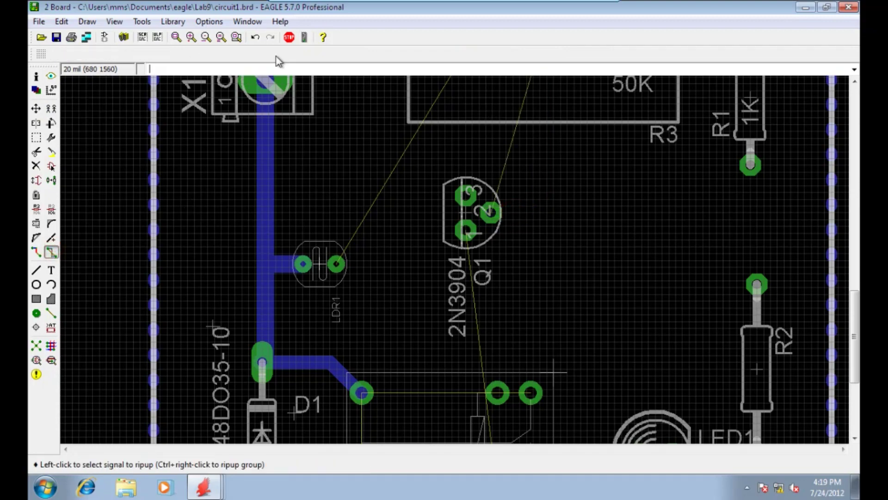
pyautogui.click(206, 38)
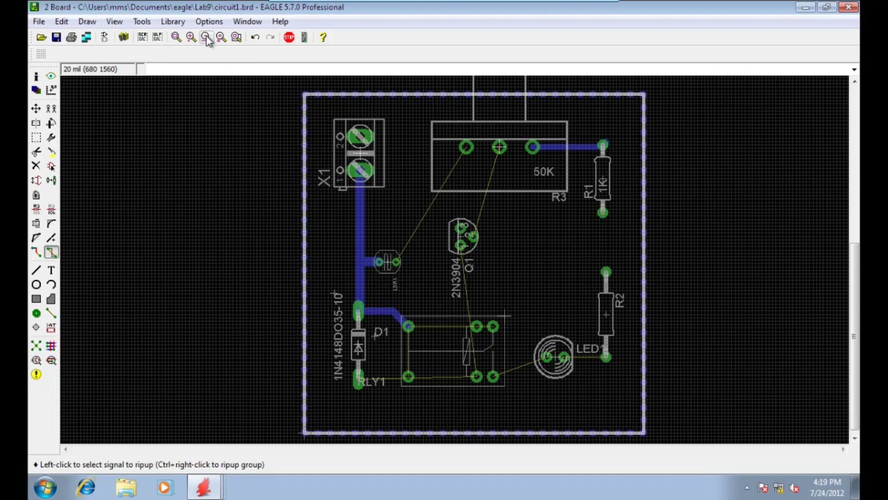
pyautogui.click(36, 252)
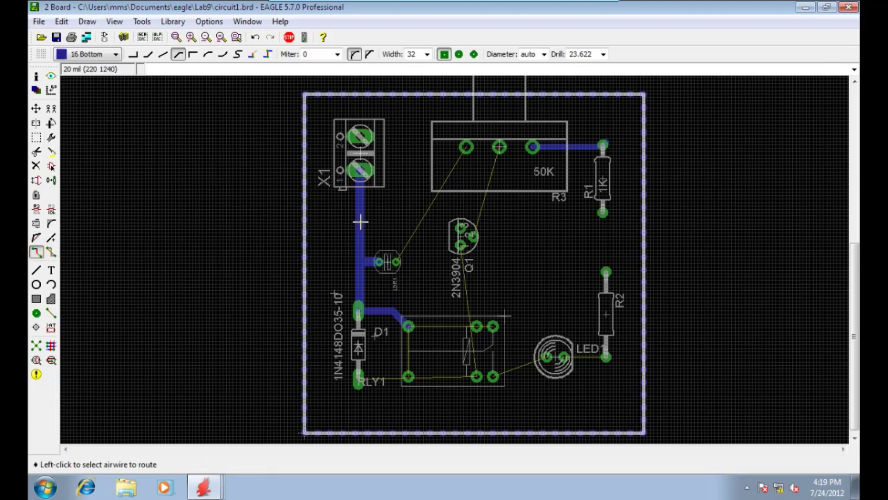
# Route Q1 pin 2 to R3's middle pad and R3's left pad to LDR1, with diagonal bends
pyautogui.click(191, 38)
pyautogui.click(855, 82)
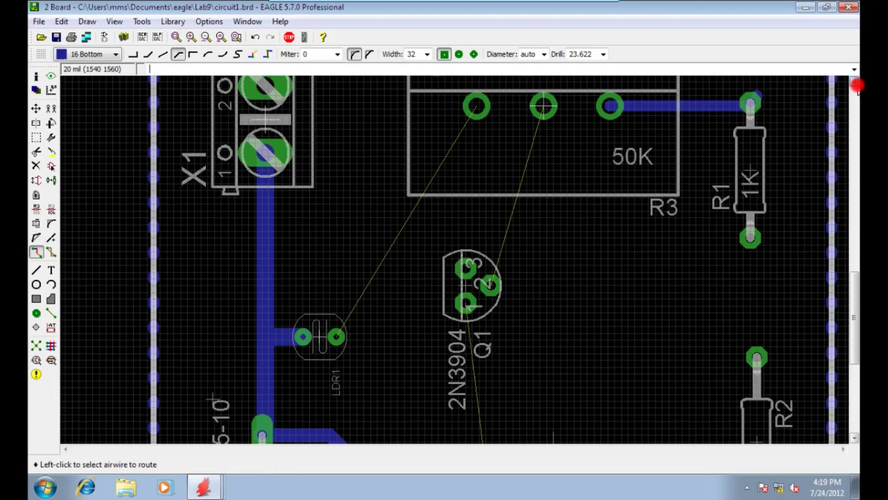
pyautogui.click(491, 323)
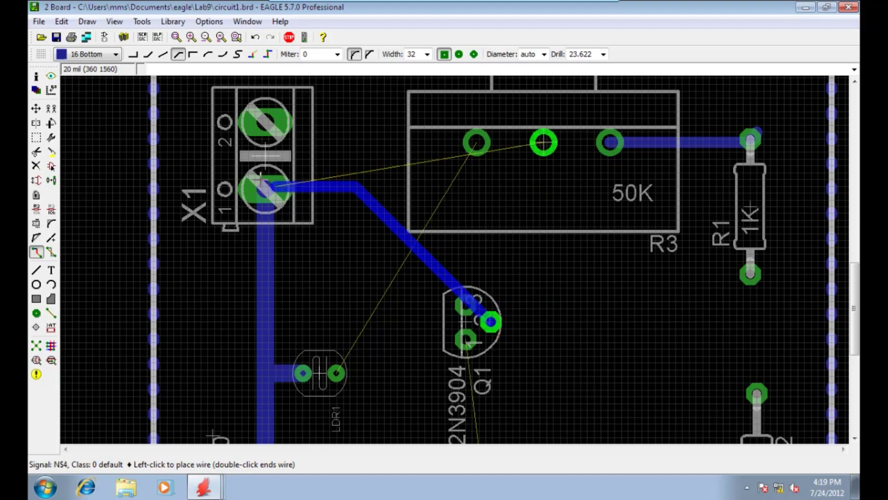
pyautogui.click(149, 54)
pyautogui.click(540, 297)
pyautogui.click(543, 141)
pyautogui.click(476, 144)
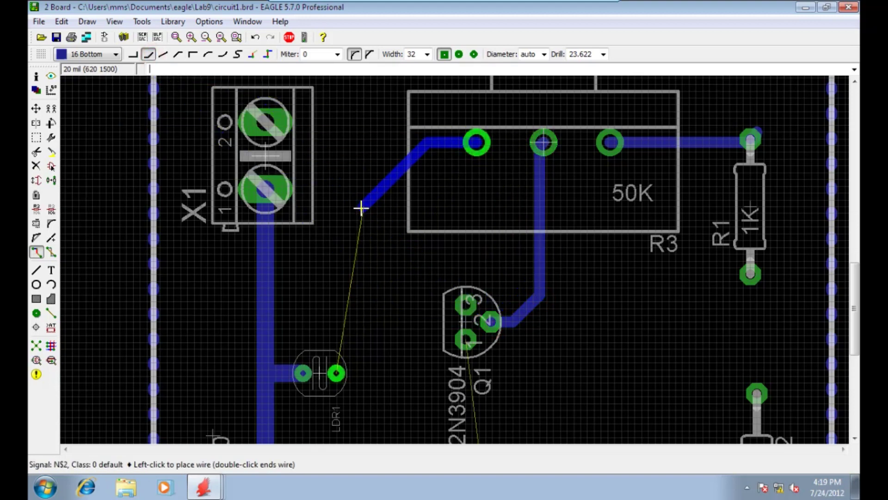
pyautogui.click(343, 212)
pyautogui.click(335, 372)
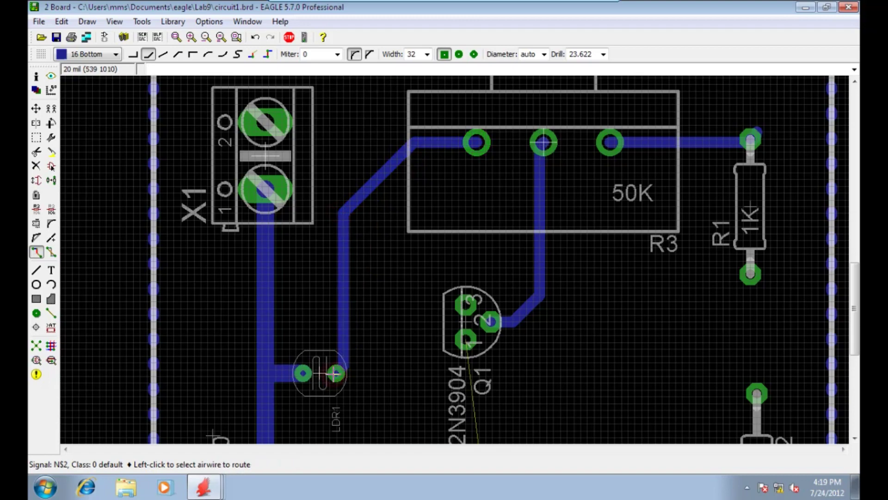
# Route LED1 to the R2 pad and LED1's other pad to the RLY1 pad
pyautogui.click(855, 438)
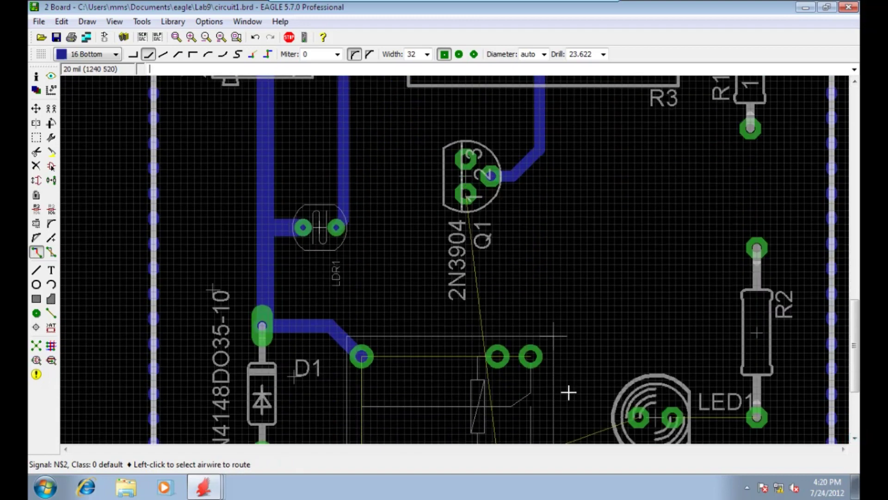
pyautogui.click(855, 435)
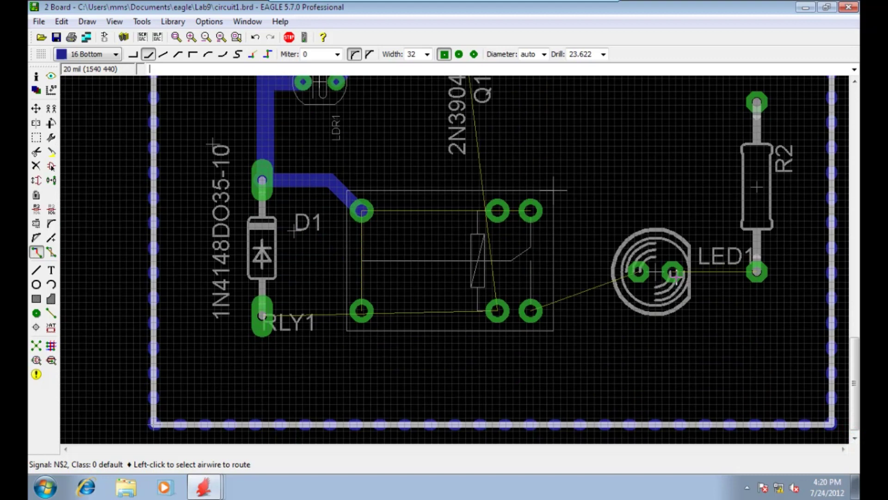
pyautogui.click(690, 273)
pyautogui.click(757, 272)
pyautogui.click(630, 275)
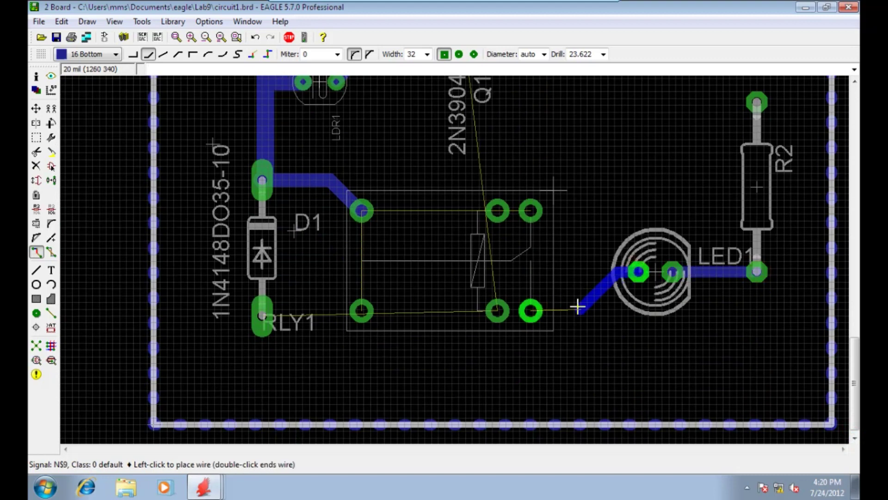
pyautogui.click(529, 311)
# Route the lower relay pad to D1 and join RLY1's top pads down to the lower-left pad
pyautogui.click(496, 314)
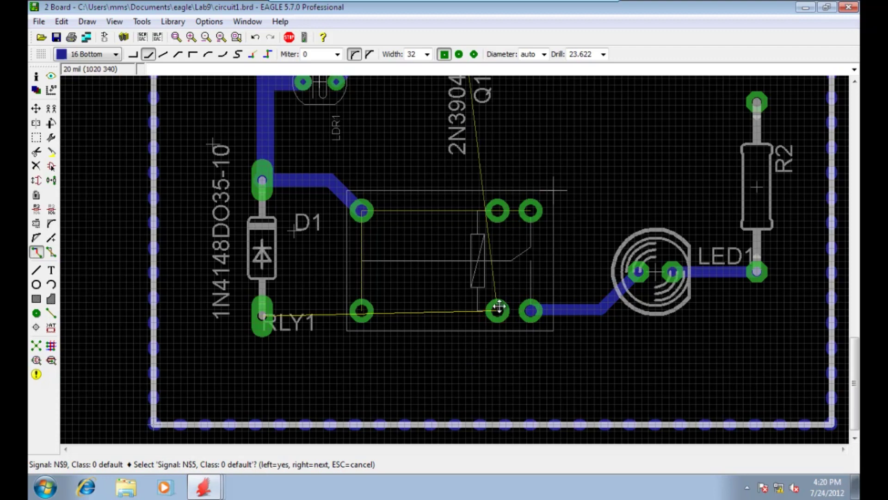
pyautogui.click(460, 361)
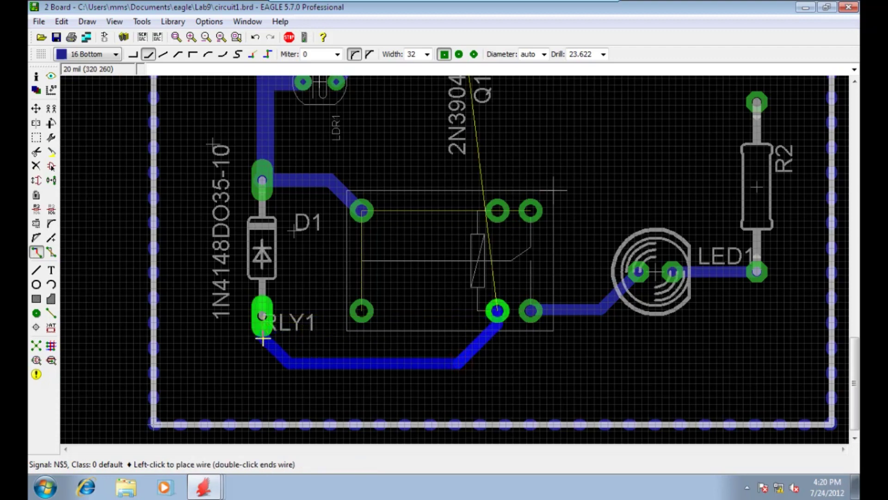
pyautogui.click(262, 316)
pyautogui.click(532, 209)
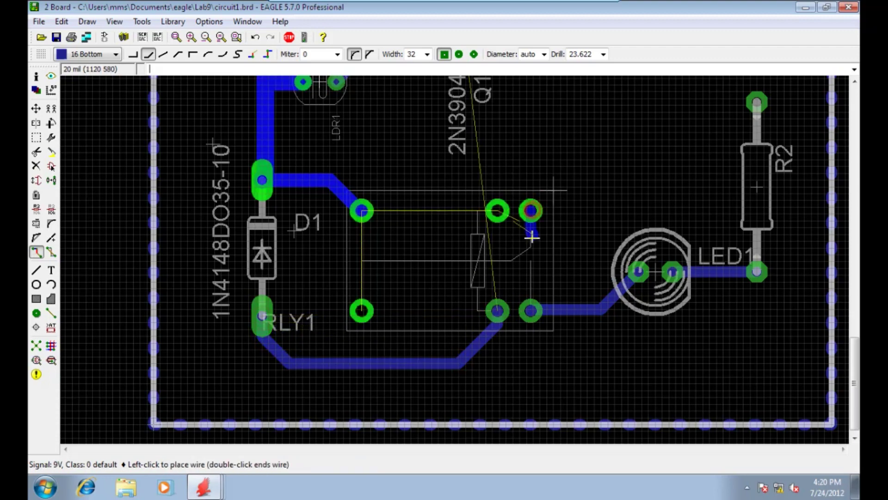
pyautogui.click(497, 210)
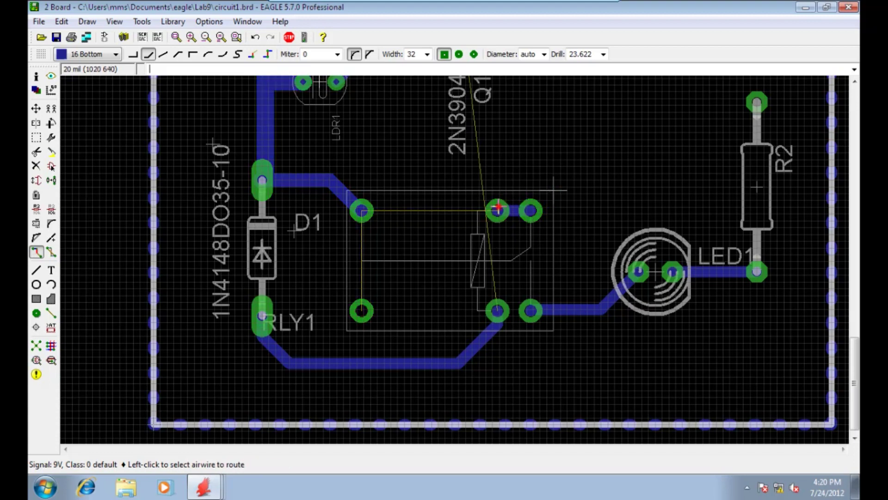
pyautogui.click(497, 208)
pyautogui.click(361, 210)
pyautogui.click(361, 310)
pyautogui.click(361, 209)
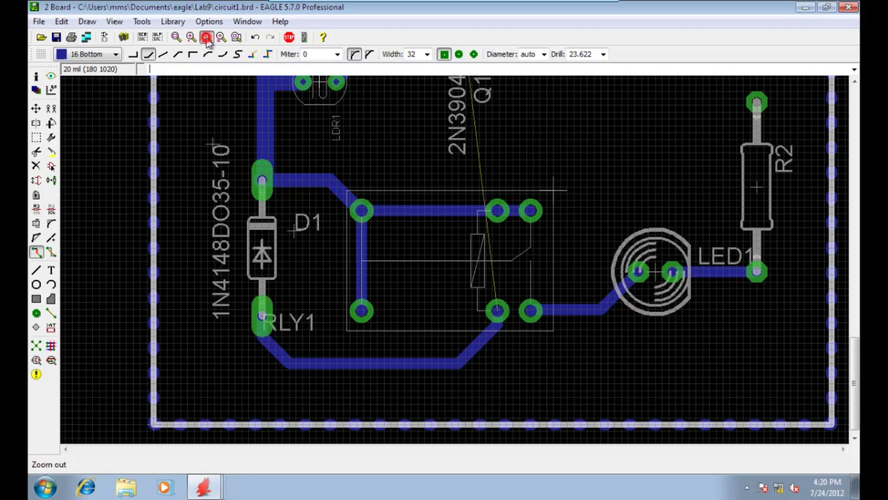
# Route the last track from the RLY1 pad up to Q1 with bends beside LED1 and below Q1
pyautogui.click(206, 37)
pyautogui.click(477, 287)
pyautogui.click(477, 265)
pyautogui.click(527, 244)
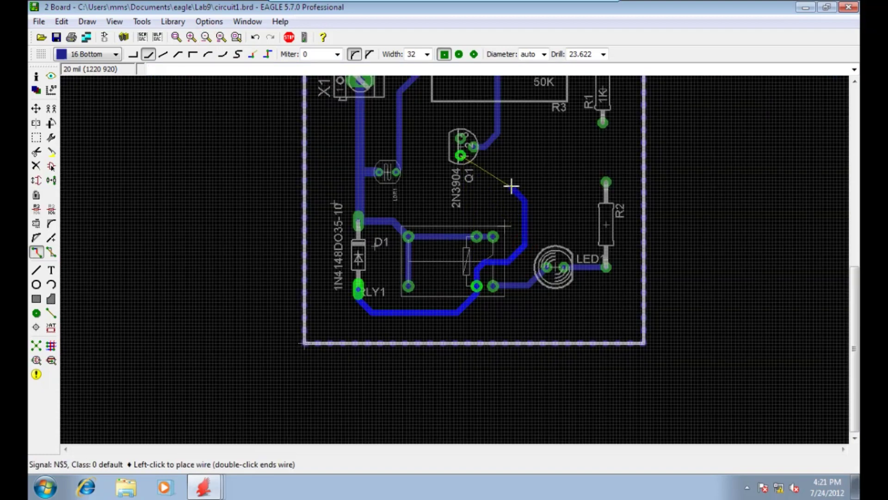
pyautogui.click(503, 185)
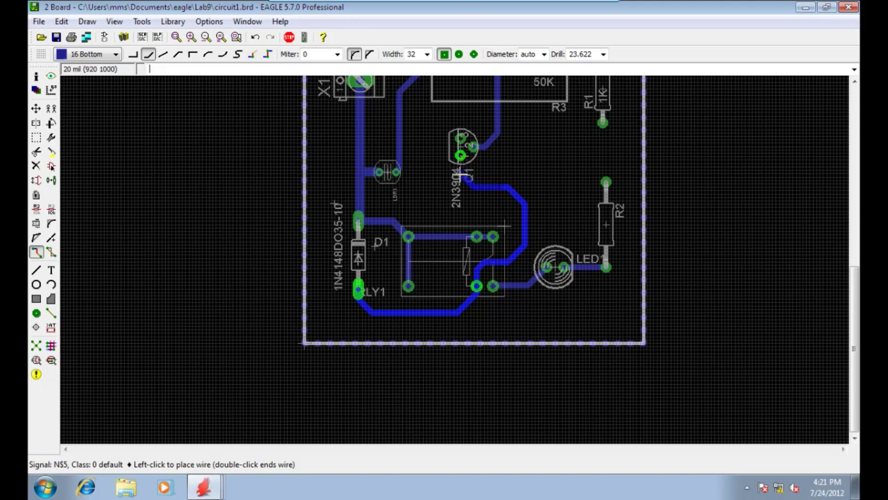
pyautogui.click(460, 155)
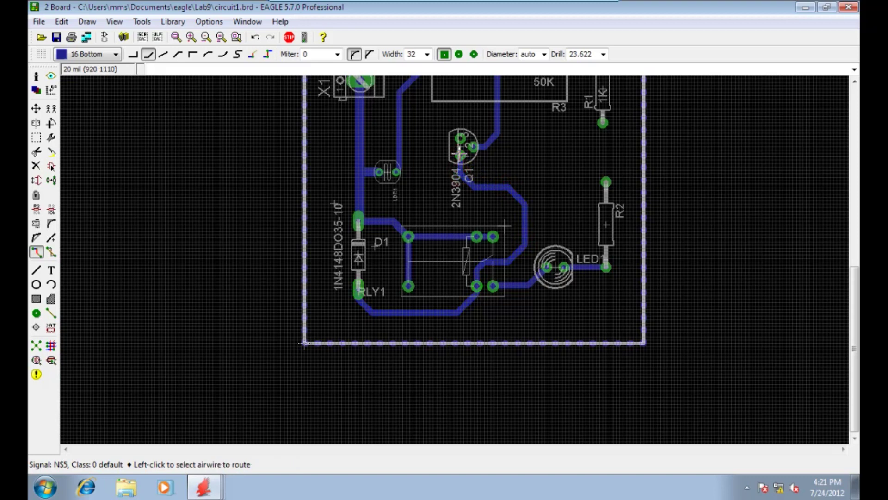
# Scroll up and start the Text tool to add a label to the board
pyautogui.click(854, 82)
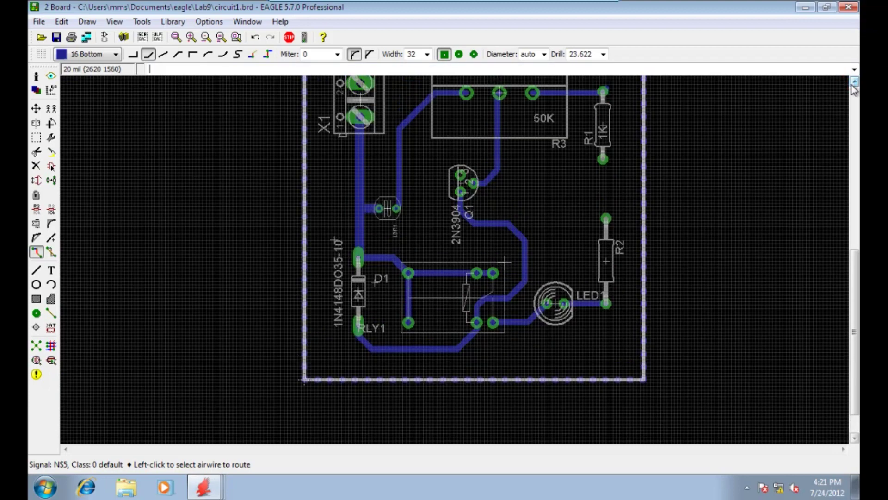
pyautogui.click(853, 83)
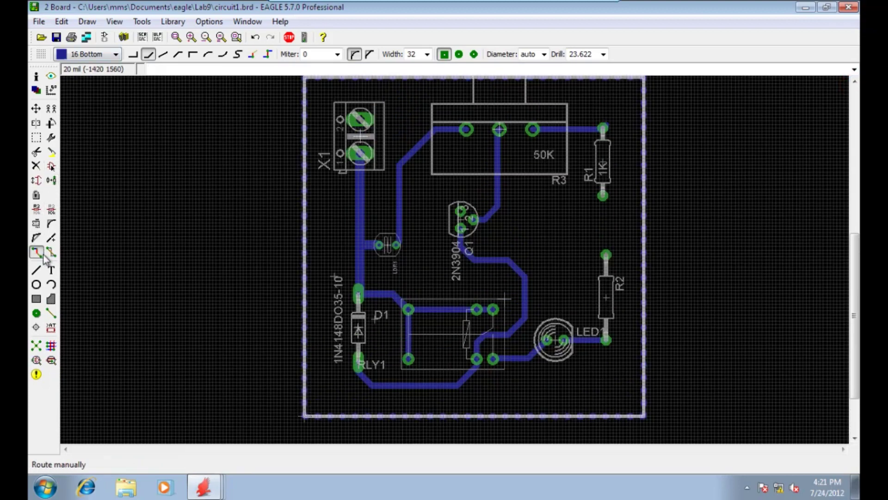
pyautogui.click(51, 270)
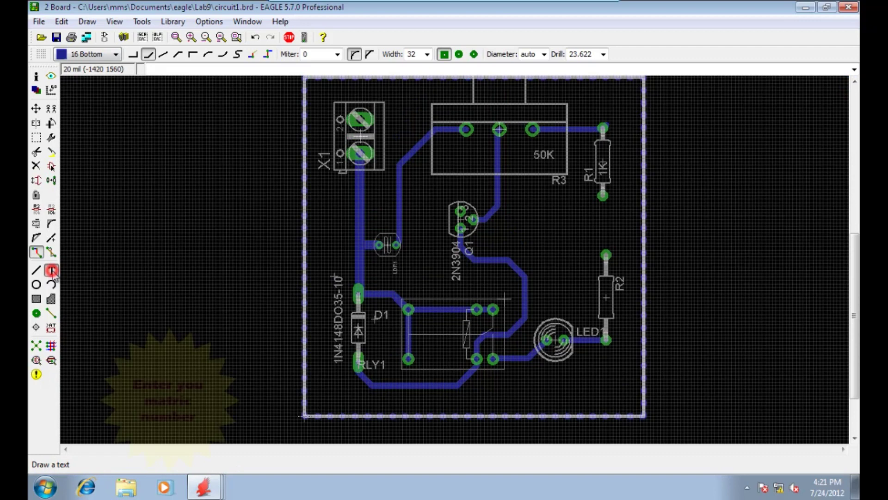
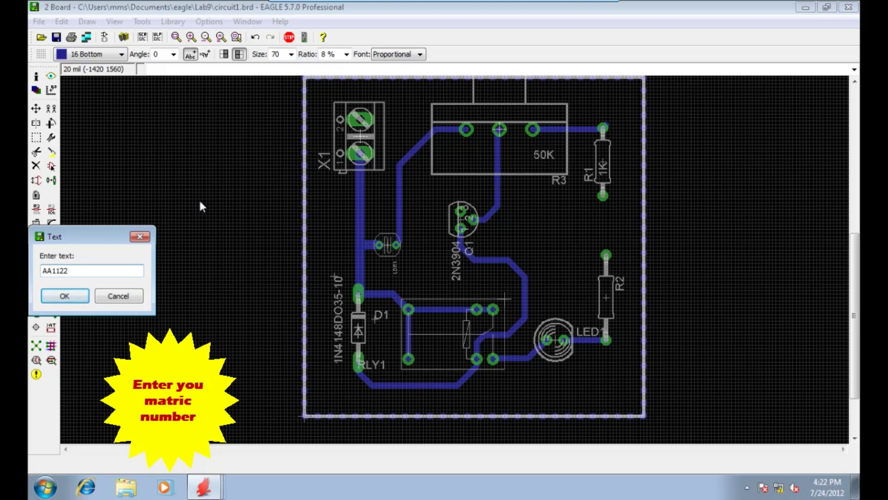
# Place the matric-number text at size 76, rotated 270°, beside R3 on the bottom layer
pyautogui.click(68, 297)
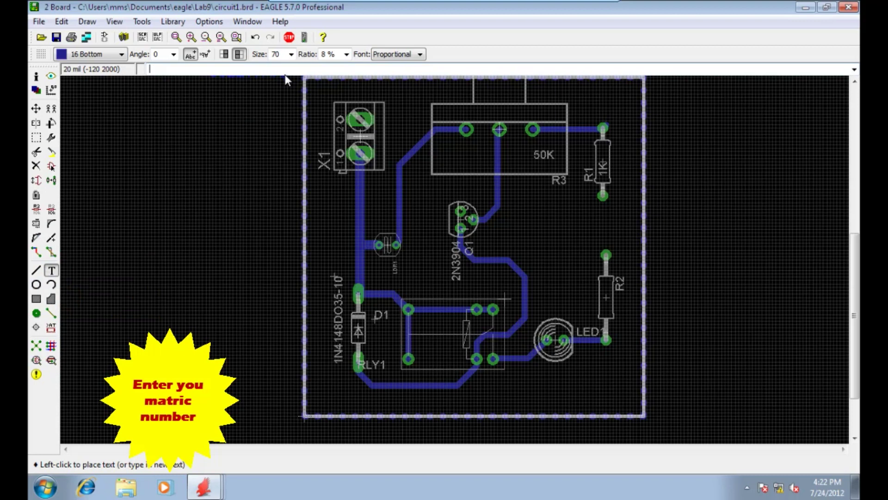
pyautogui.click(291, 54)
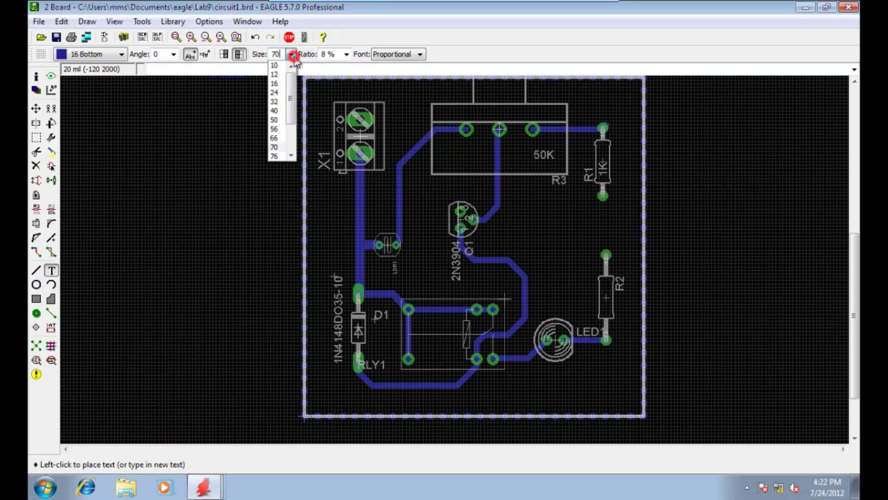
pyautogui.click(276, 157)
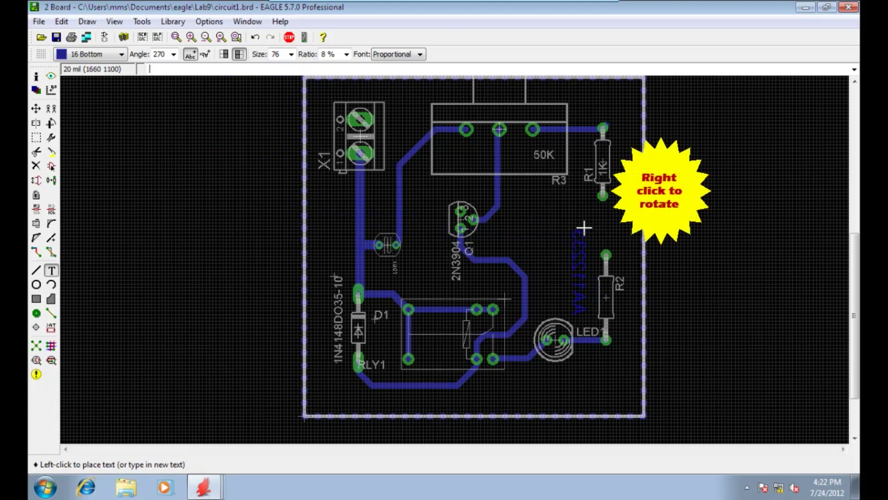
pyautogui.click(563, 201)
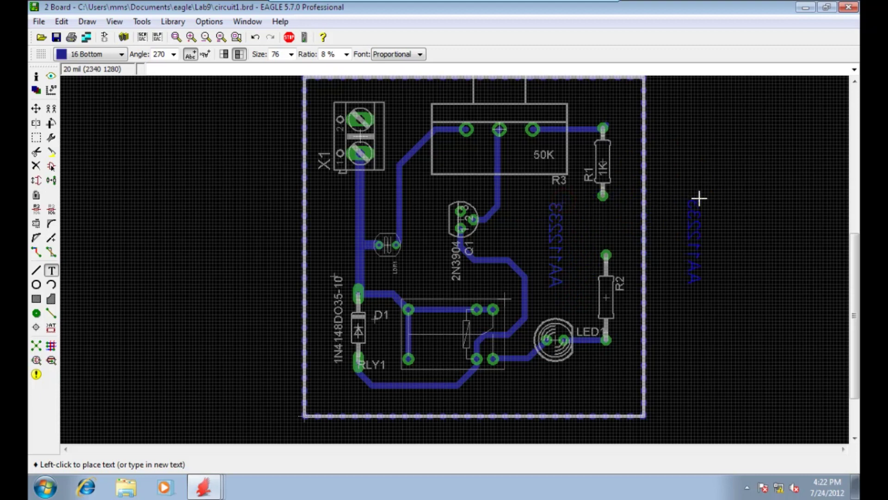
pyautogui.press('Escape')
pyautogui.press('Escape')
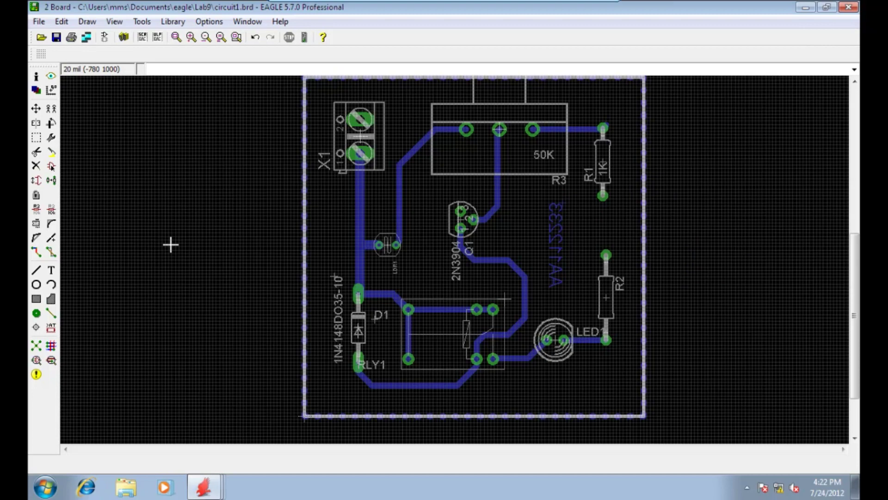
# Calculate the copper pour with Ratsnest so it fills the board around tracks and pads
pyautogui.click(37, 347)
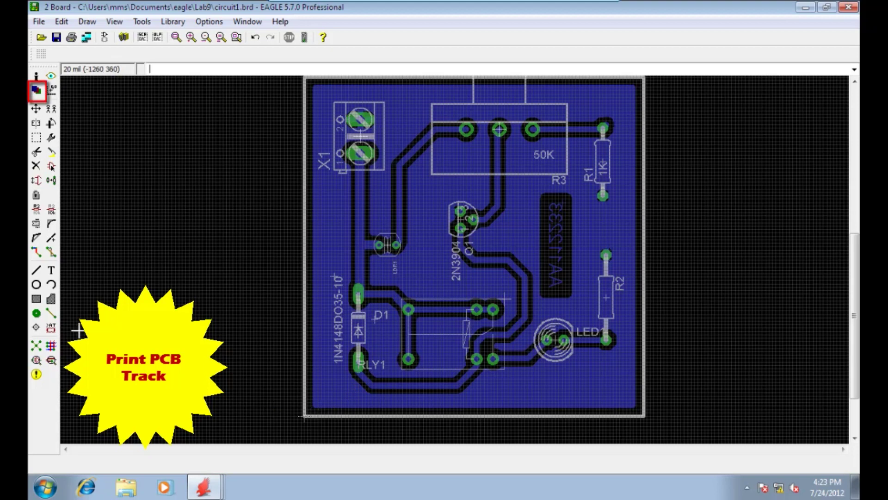
pyautogui.click(37, 91)
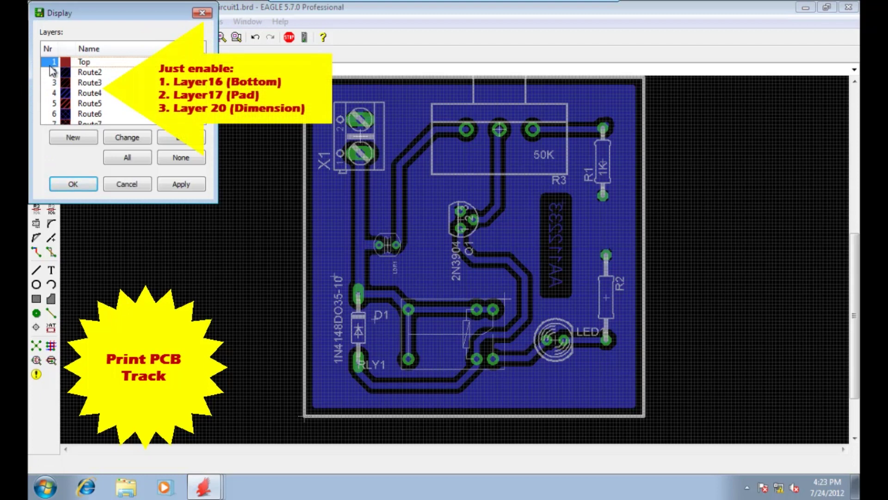
# Hide the Top, Vias, tPlace, bPlace and tOrigins layers in the Display dialog
pyautogui.click(52, 63)
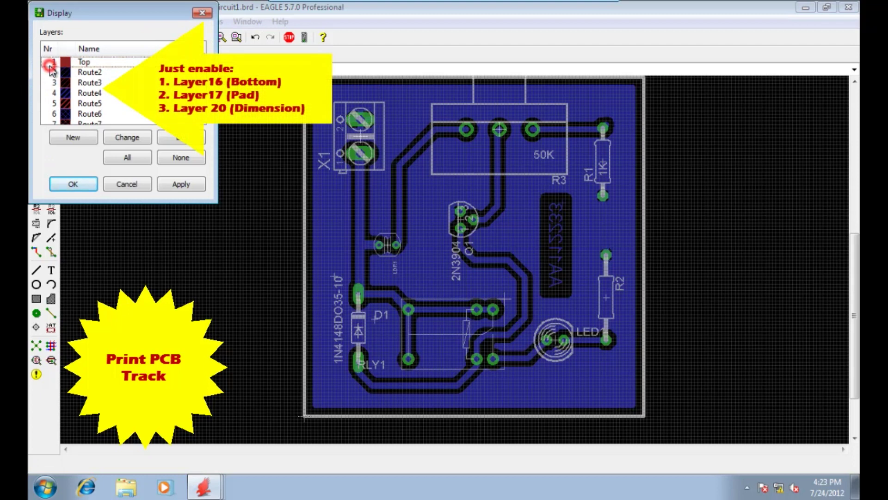
pyautogui.scroll(-1, 88, 90)
pyautogui.scroll(-1, 88, 91)
pyautogui.scroll(-1, 88, 90)
pyautogui.scroll(-1, 88, 90)
pyautogui.scroll(-1, 88, 90)
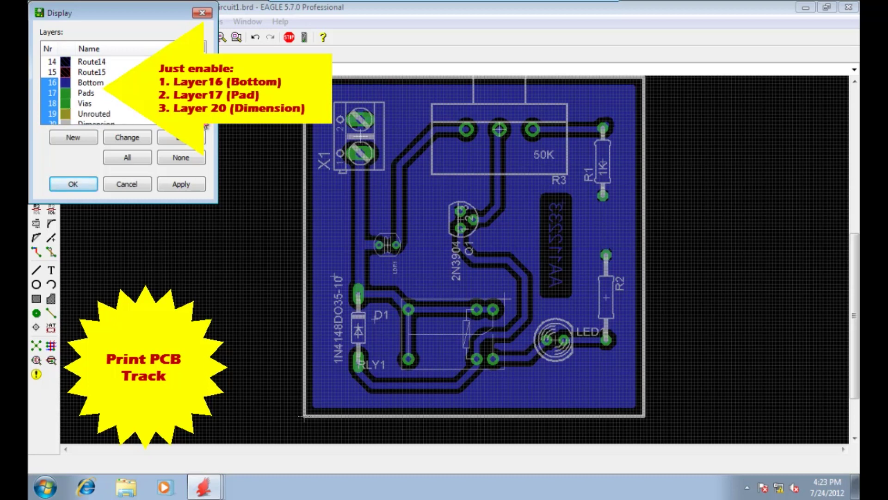
pyautogui.click(56, 104)
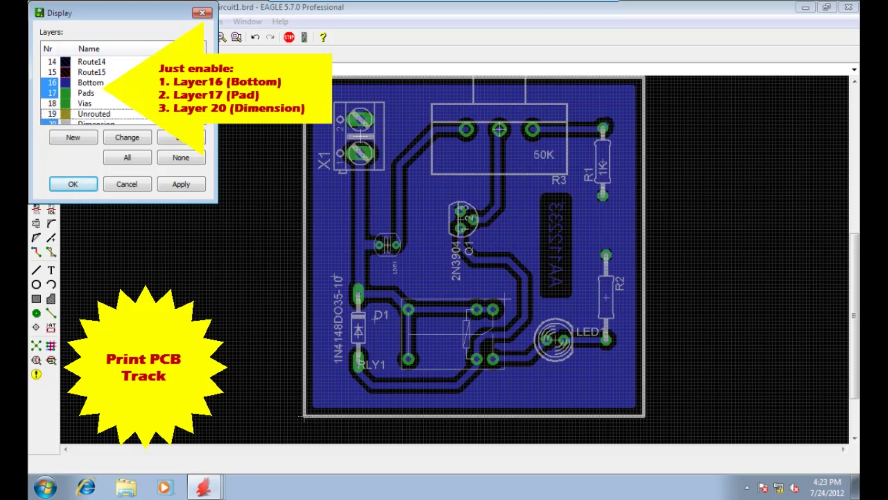
pyautogui.scroll(-2, 83, 93)
pyautogui.scroll(-2, 83, 93)
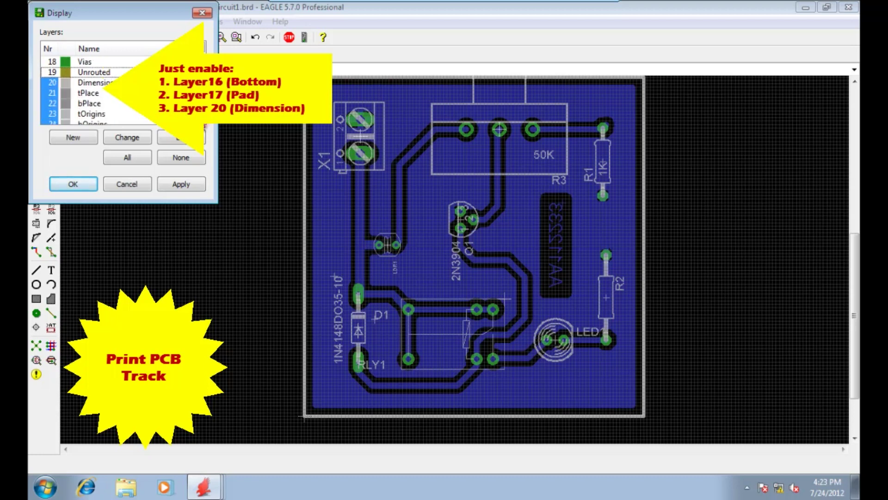
pyautogui.click(44, 93)
pyautogui.click(46, 103)
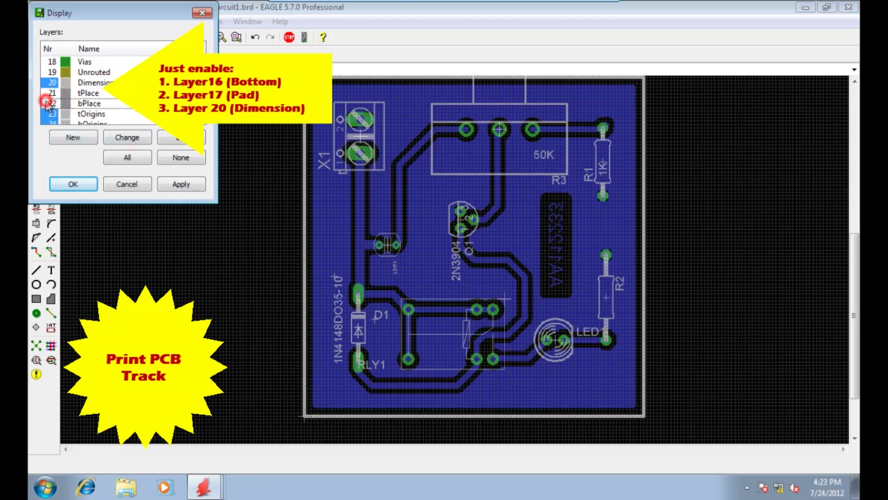
pyautogui.click(48, 114)
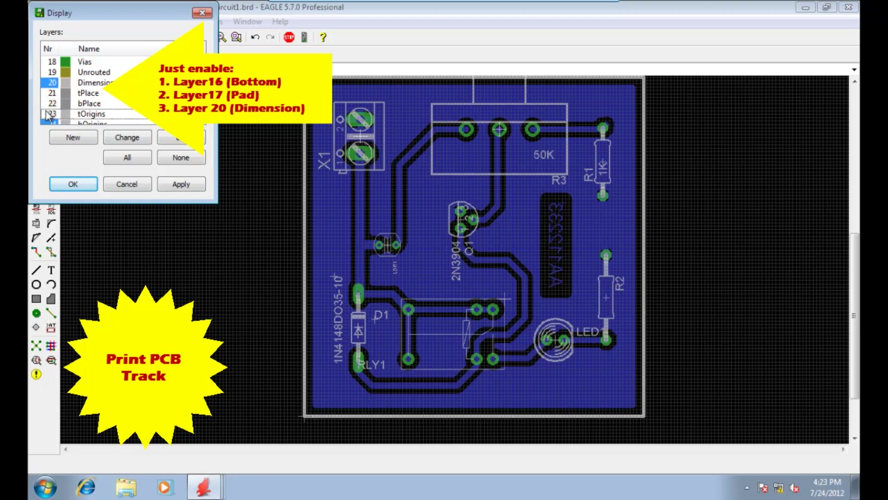
# Hide the bOrigins, tNames, bNames, tValues and bValues layers
pyautogui.click(48, 120)
pyautogui.scroll(-2, 205, 126)
pyautogui.scroll(-1, 205, 126)
pyautogui.click(48, 93)
pyautogui.click(49, 104)
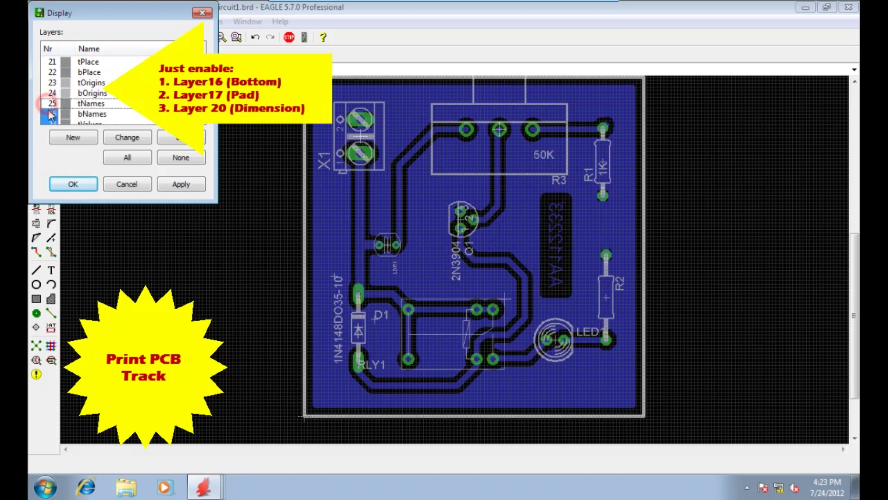
pyautogui.scroll(-1, 205, 126)
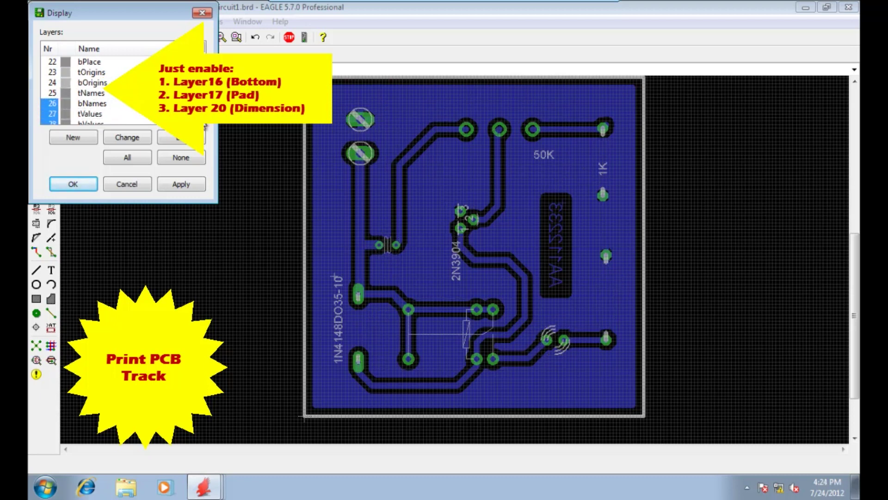
pyautogui.scroll(-2, 205, 126)
pyautogui.click(52, 83)
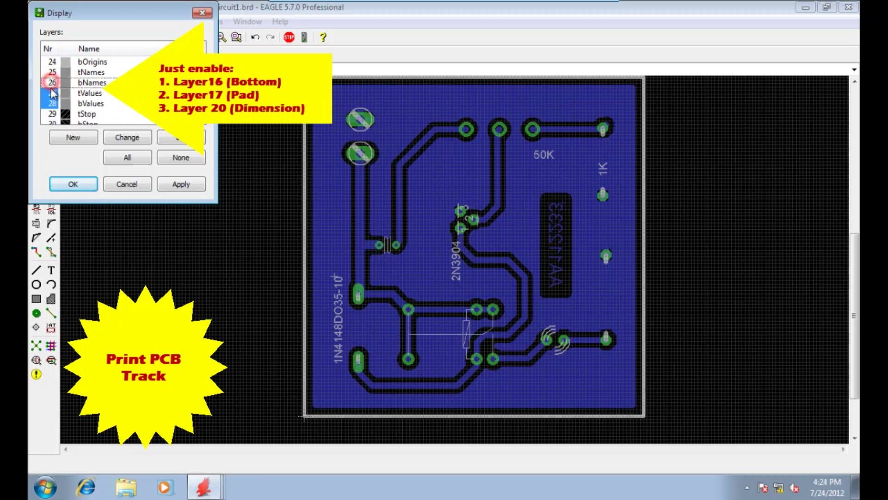
pyautogui.click(50, 93)
pyautogui.click(50, 104)
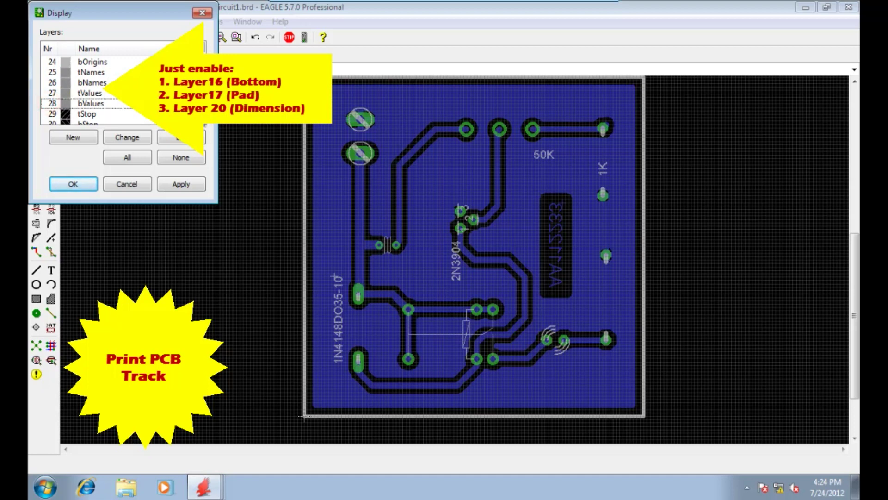
# Hide the tKeepout, bKeepout, tRestrict, bRestrict and vRestrict layers
pyautogui.scroll(-1, 141, 116)
pyautogui.scroll(-1, 141, 116)
pyautogui.scroll(-3, 141, 116)
pyautogui.scroll(-1, 141, 115)
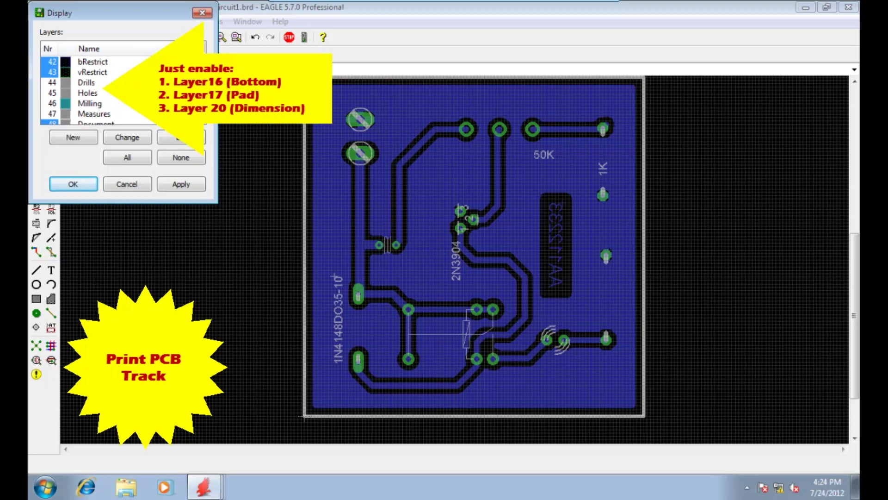
pyautogui.scroll(1, 58, 90)
pyautogui.scroll(1, 58, 90)
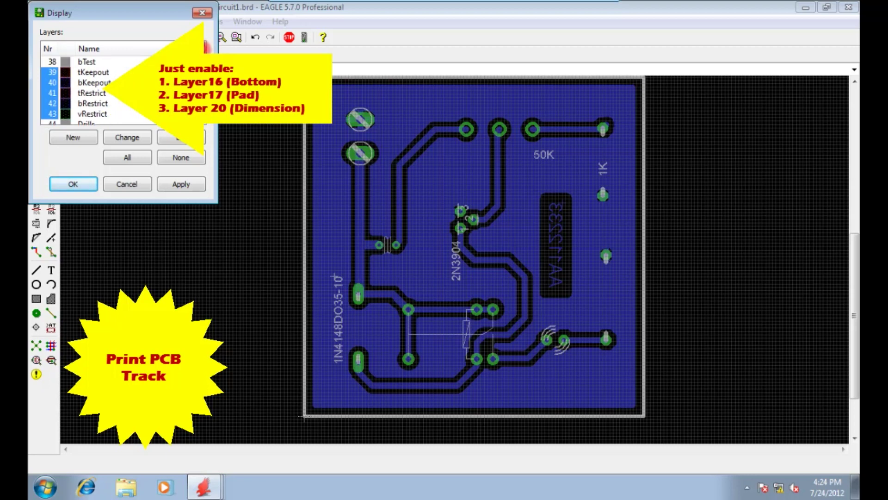
pyautogui.click(52, 83)
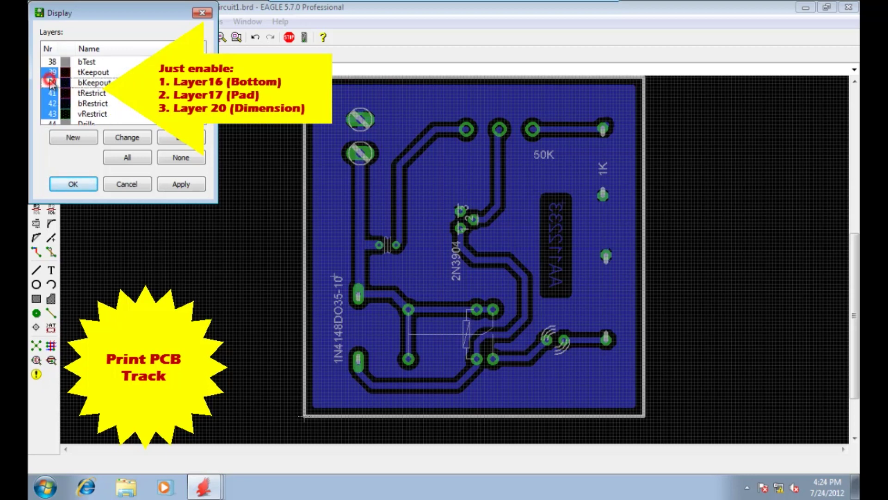
pyautogui.click(51, 73)
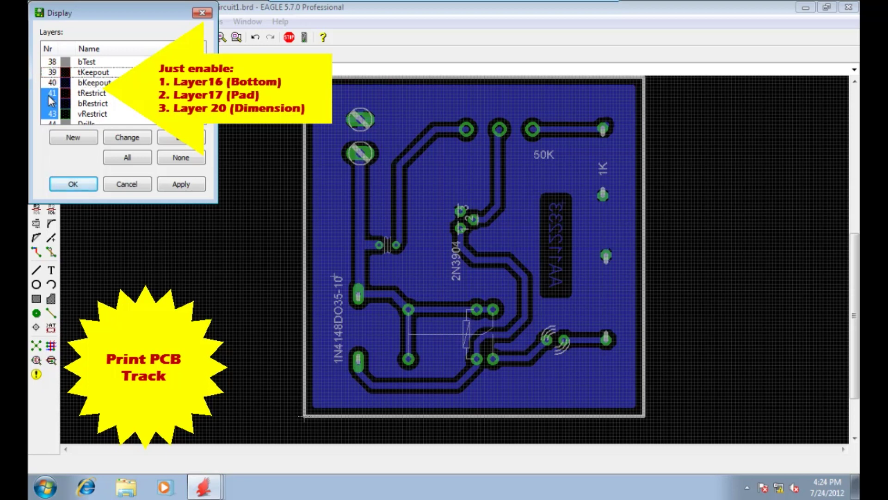
pyautogui.click(49, 94)
pyautogui.click(50, 103)
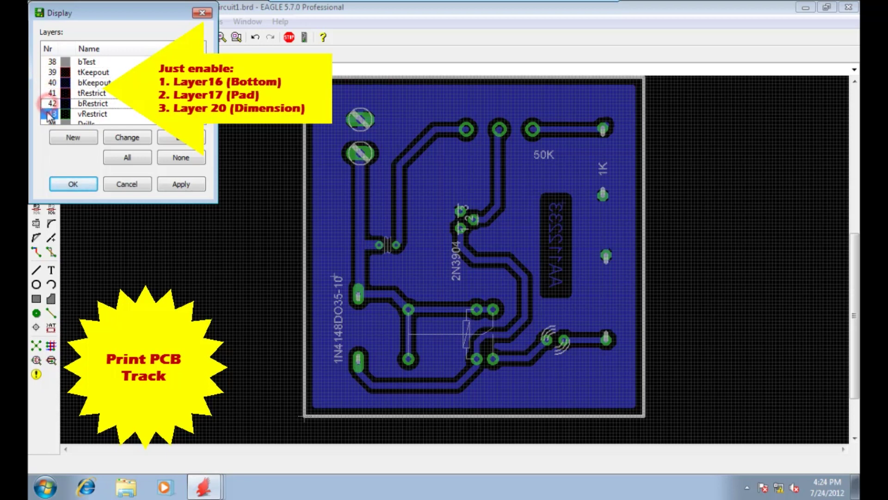
pyautogui.click(49, 113)
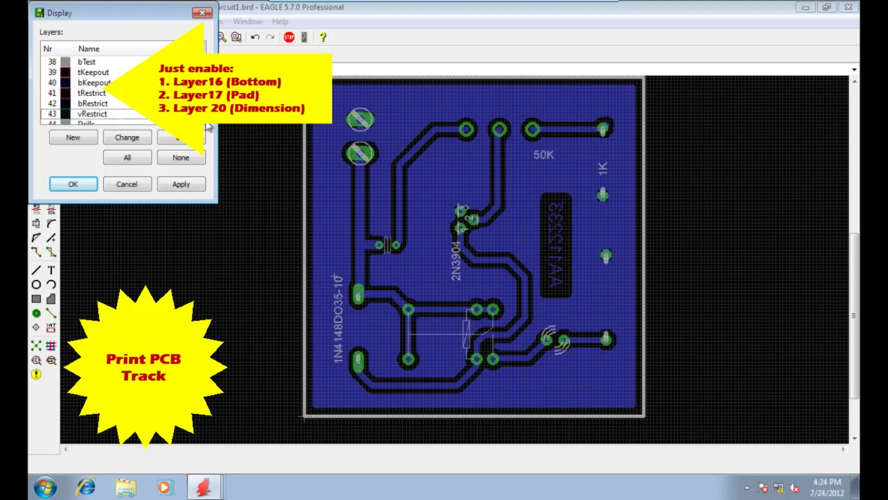
# Hide the Document, Reference, tDocu and bDocu layers and apply the display settings
pyautogui.scroll(-1, 205, 125)
pyautogui.scroll(-3, 205, 125)
pyautogui.scroll(-3, 205, 125)
pyautogui.scroll(-1, 205, 125)
pyautogui.click(53, 84)
pyautogui.click(52, 93)
pyautogui.click(51, 103)
pyautogui.click(51, 114)
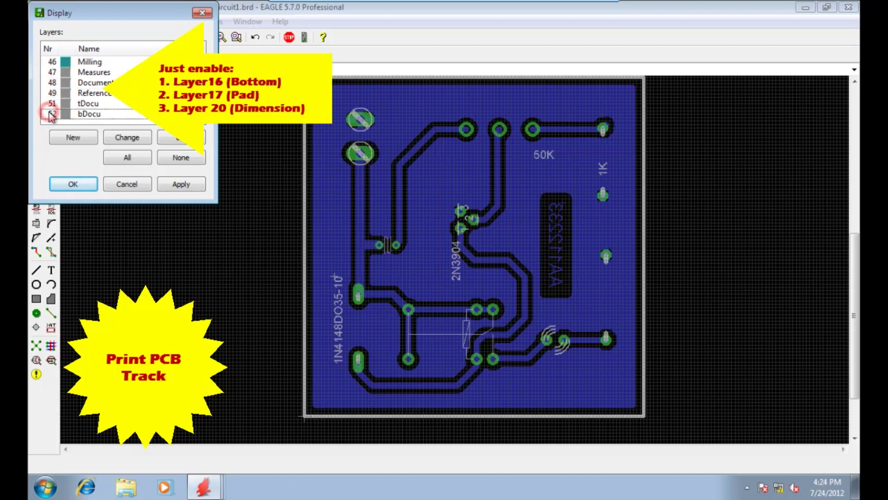
pyautogui.click(74, 182)
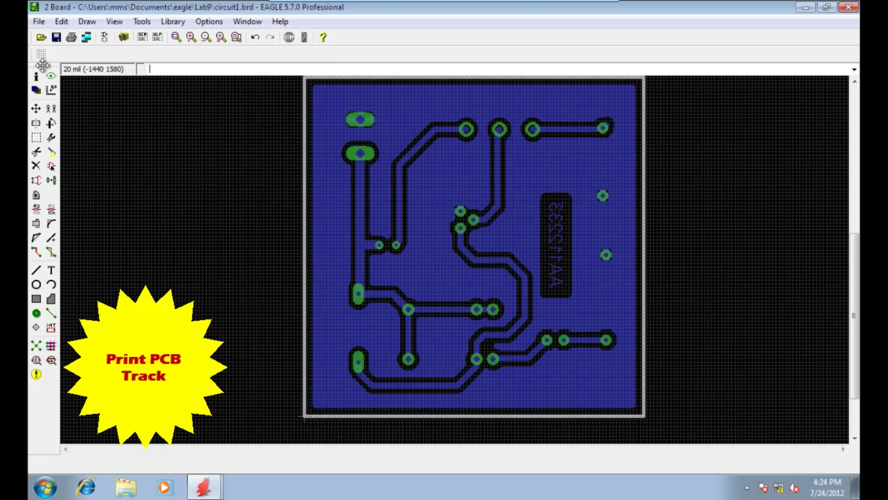
pyautogui.click(39, 21)
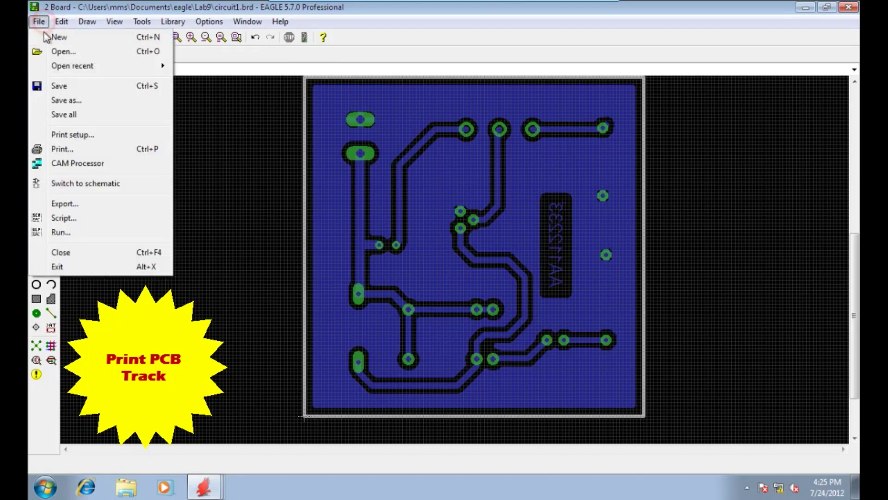
pyautogui.click(69, 149)
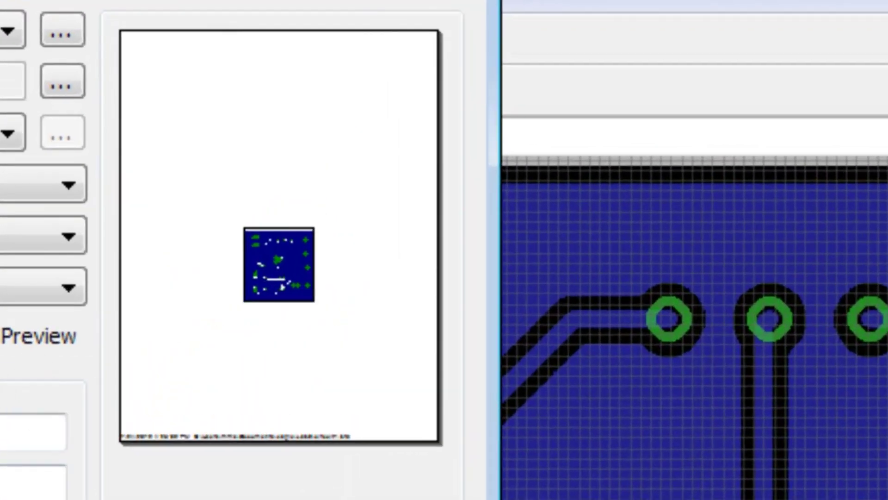
pyautogui.click(23, 431)
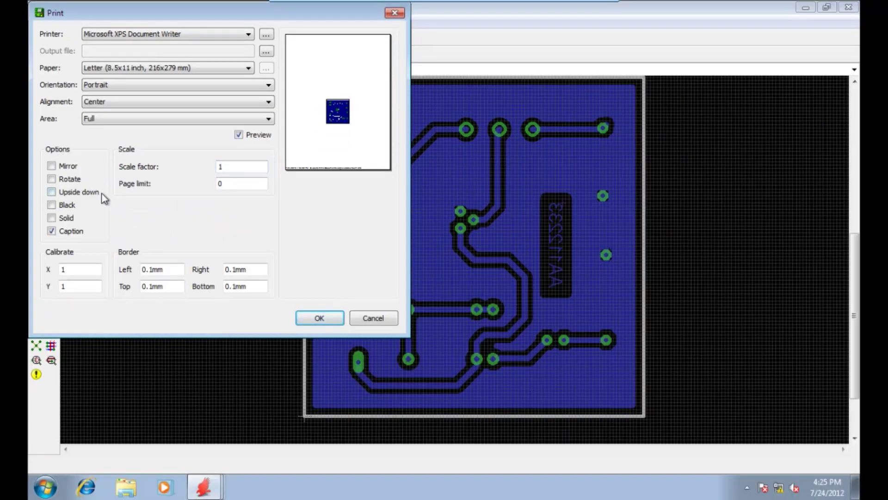
pyautogui.click(52, 231)
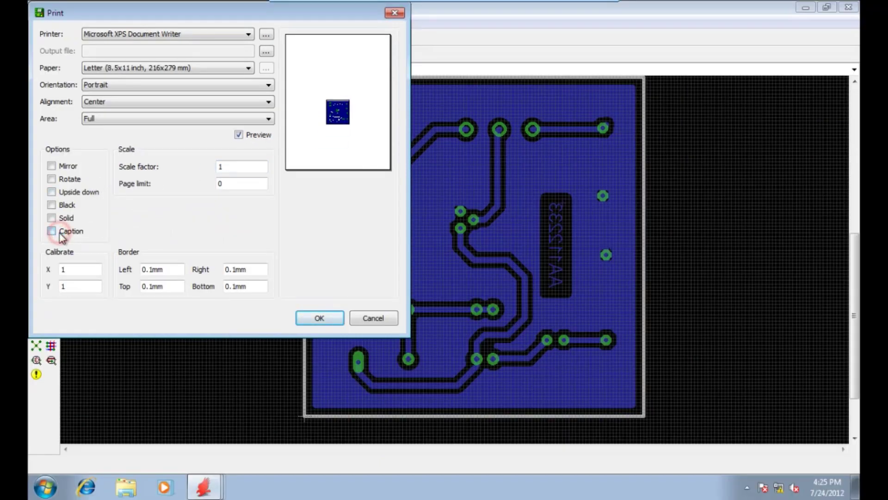
pyautogui.click(53, 205)
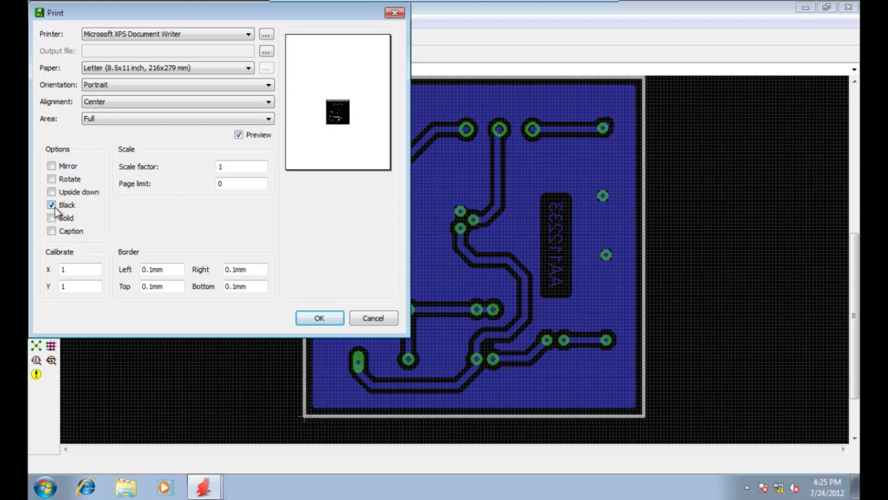
pyautogui.click(55, 210)
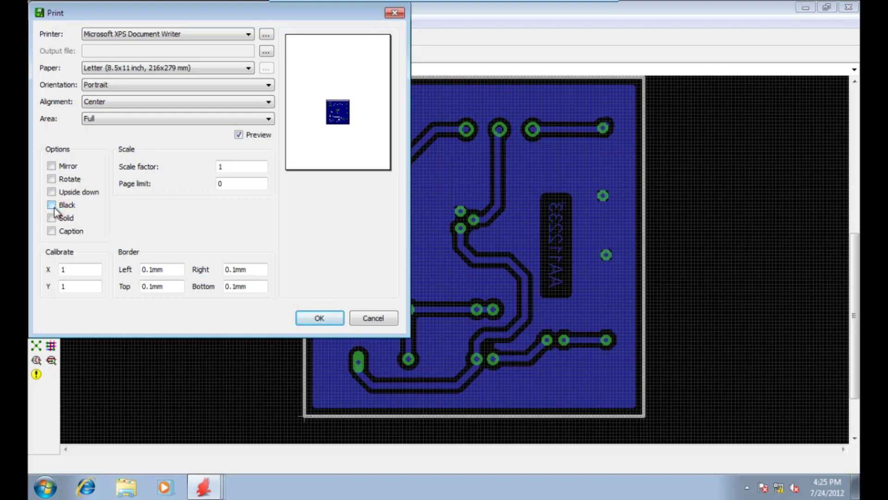
pyautogui.click(52, 231)
pyautogui.click(362, 320)
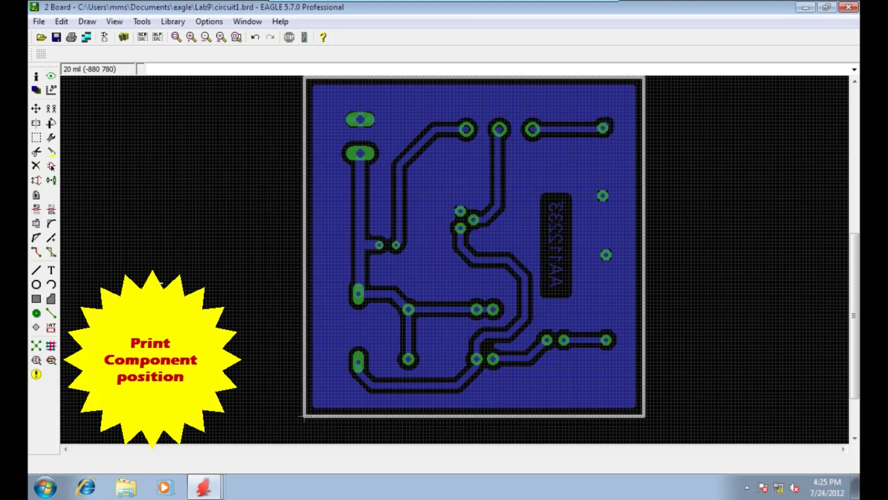
# Hide the Bottom copper layer in the Display dialog
pyautogui.click(36, 90)
pyautogui.scroll(-2, 76, 91)
pyautogui.scroll(-2, 76, 90)
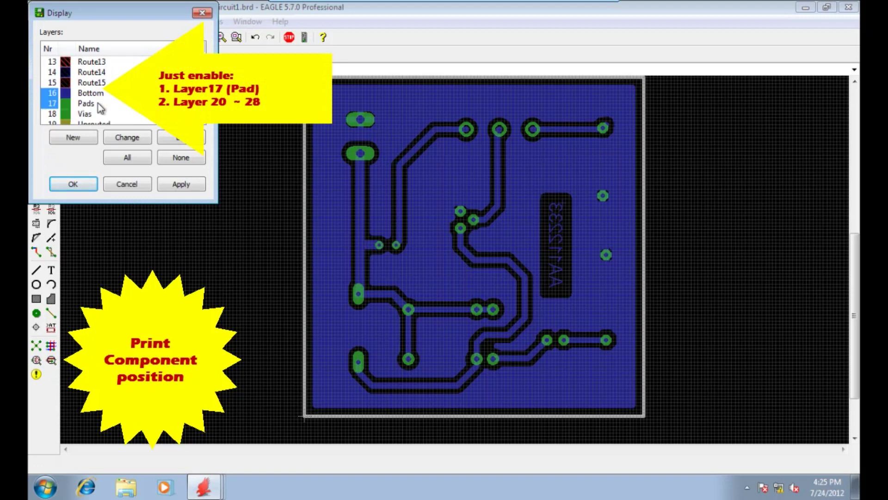
pyautogui.click(52, 95)
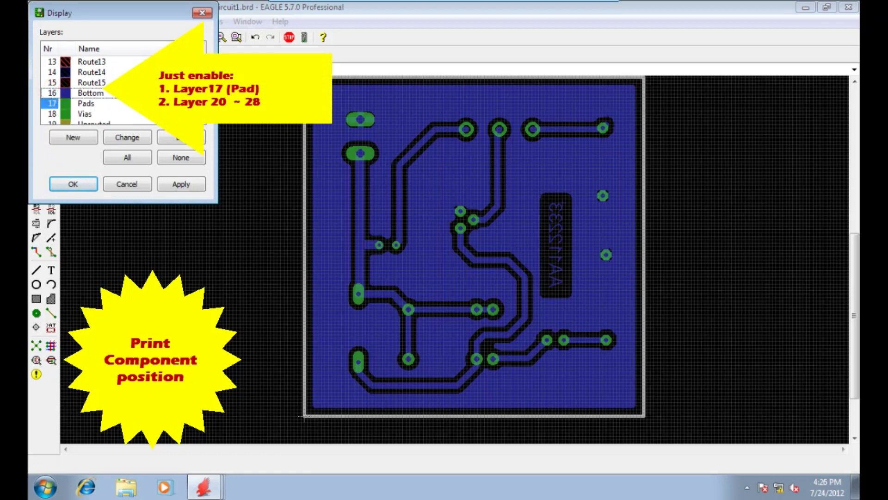
pyautogui.scroll(-1, 59, 82)
pyautogui.scroll(-1, 59, 82)
pyautogui.scroll(-1, 58, 82)
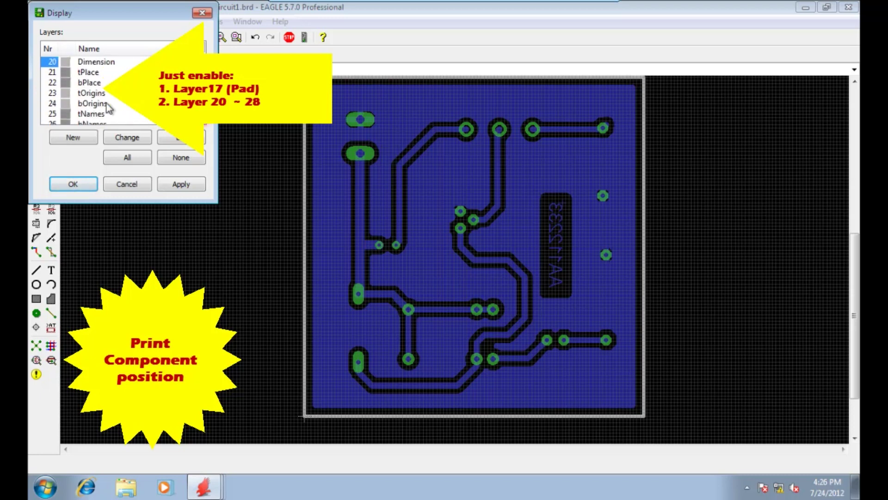
# Show the tPlace, bPlace, tOrigins and bOrigins layers
pyautogui.click(48, 73)
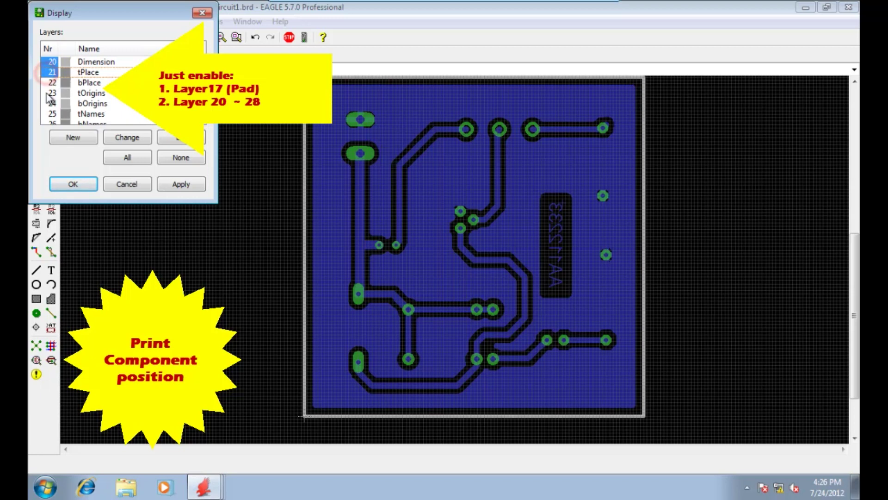
pyautogui.click(48, 102)
pyautogui.click(50, 93)
pyautogui.click(52, 82)
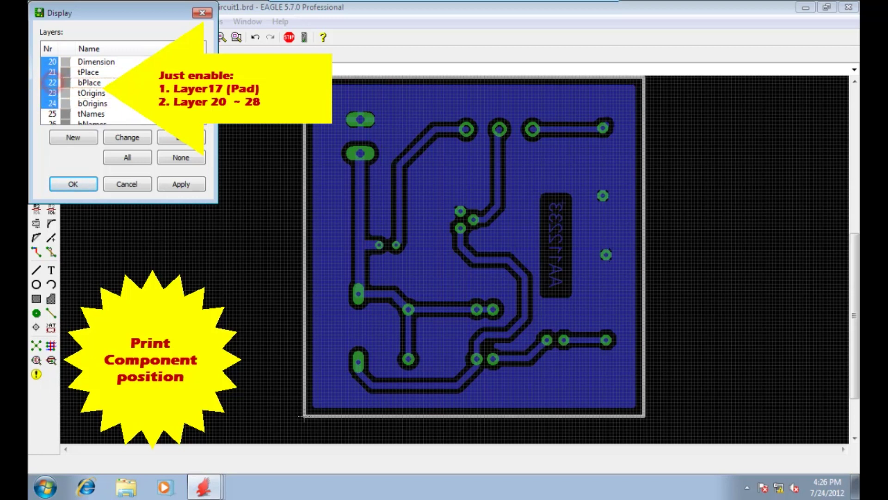
# Show the tNames, bNames, tValues and bValues layers and apply the selection
pyautogui.scroll(-2, 109, 110)
pyautogui.scroll(-1, 109, 110)
pyautogui.scroll(-1, 109, 109)
pyautogui.click(53, 103)
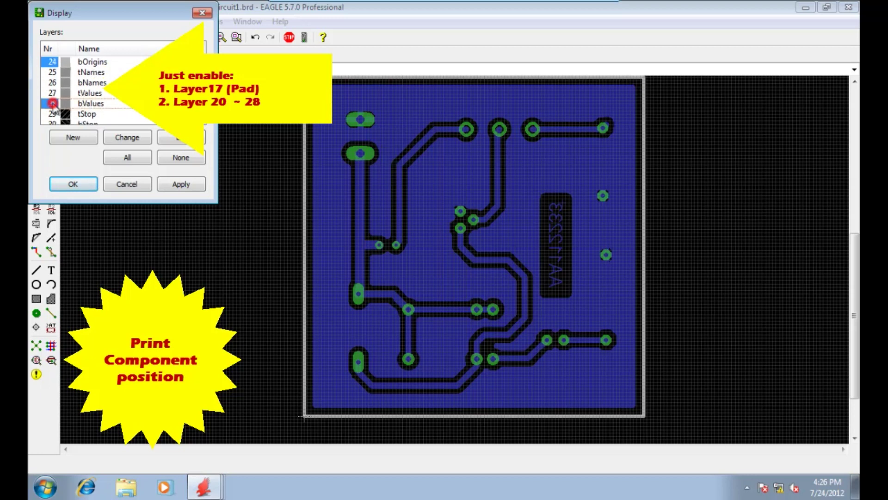
pyautogui.click(51, 94)
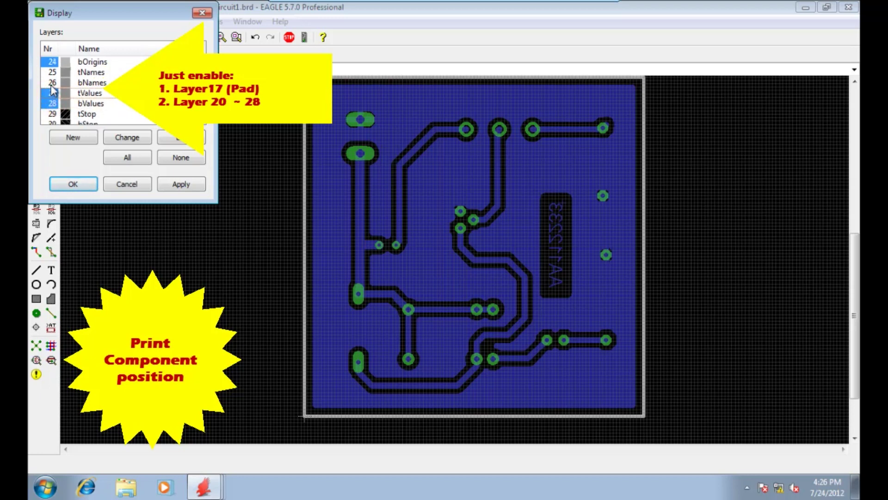
pyautogui.click(52, 83)
pyautogui.click(54, 71)
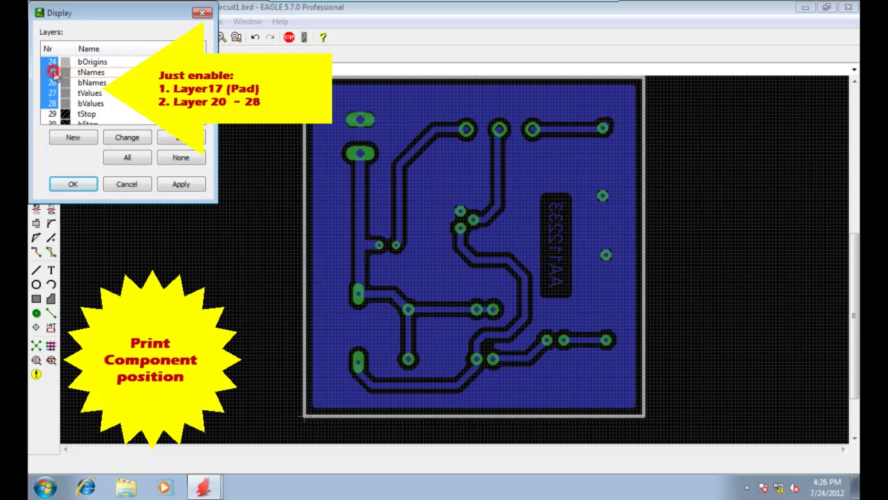
pyautogui.click(87, 187)
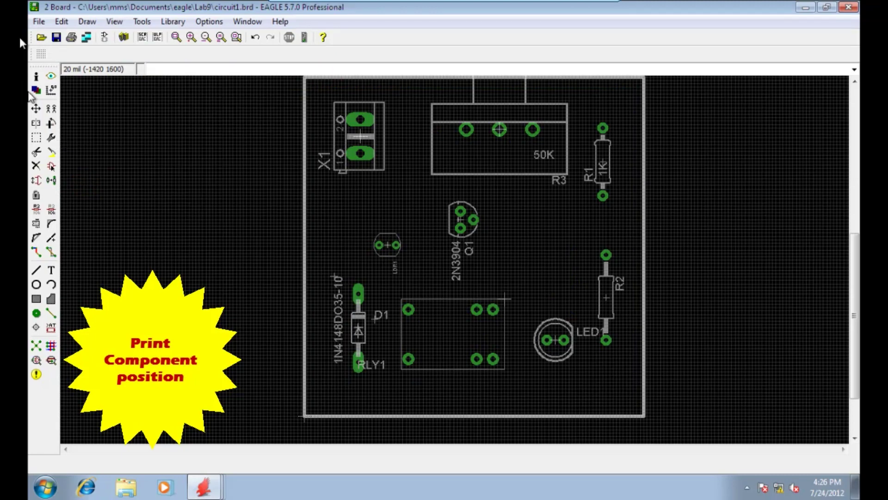
pyautogui.click(37, 23)
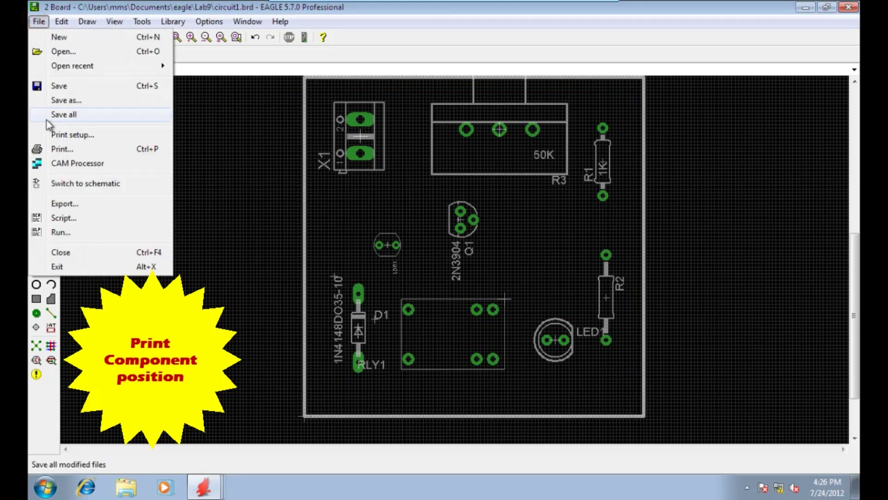
pyautogui.click(56, 149)
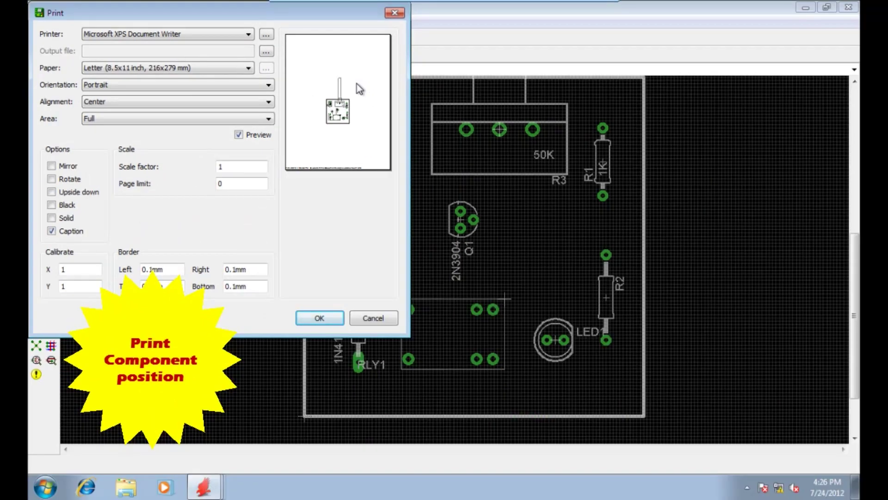
pyautogui.click(386, 318)
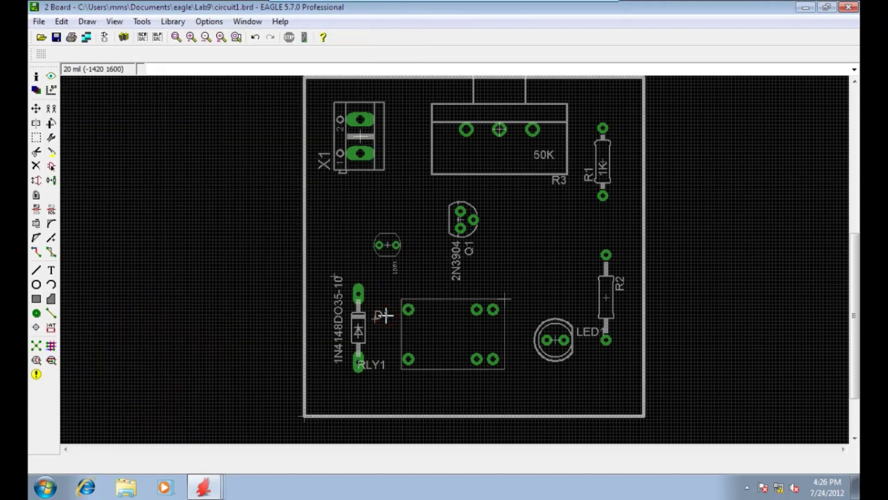